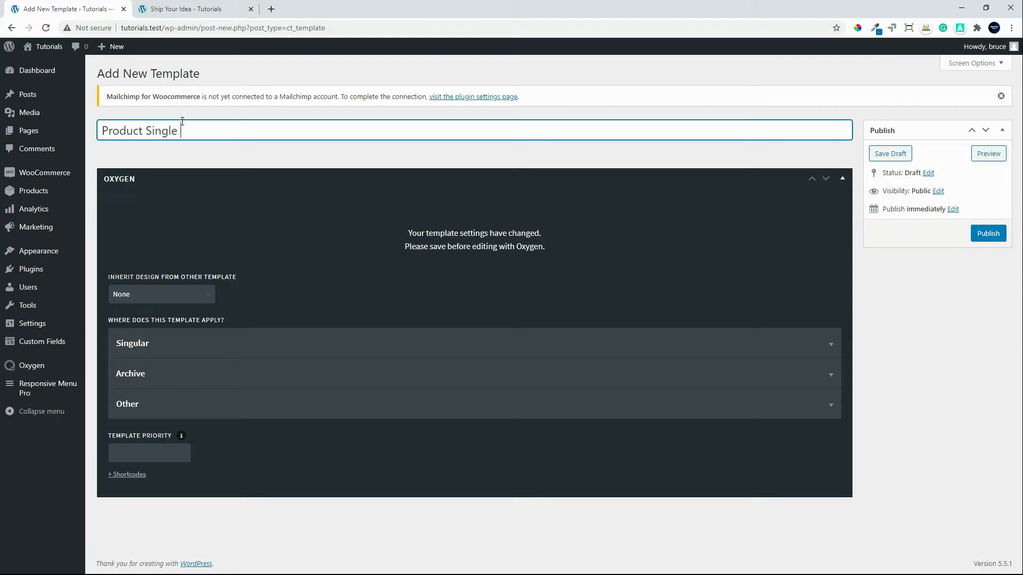
# Make the Product Single 6 template inherit its design from Main and apply to singular Products.
pyautogui.click(217, 297)
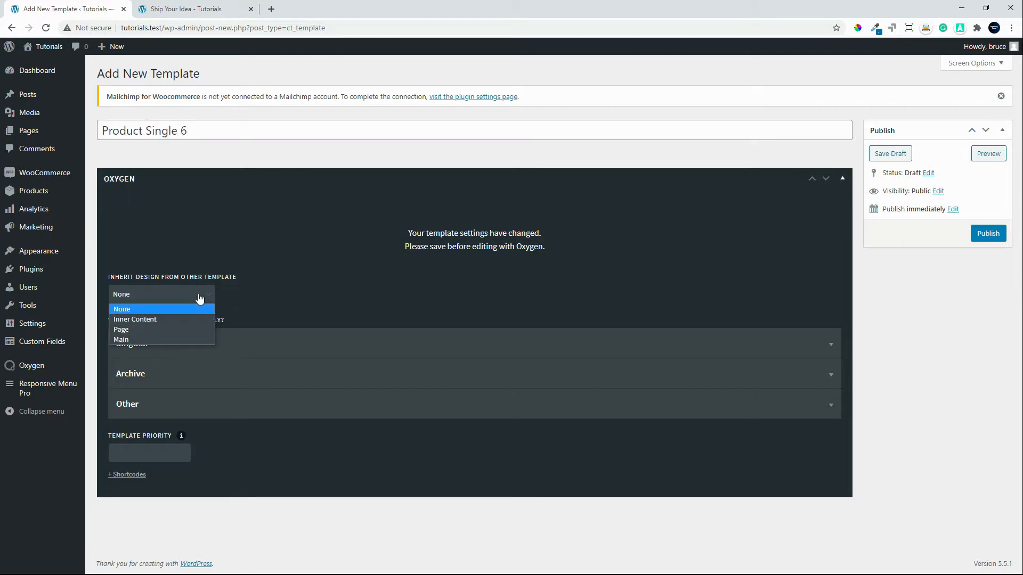
pyautogui.click(172, 338)
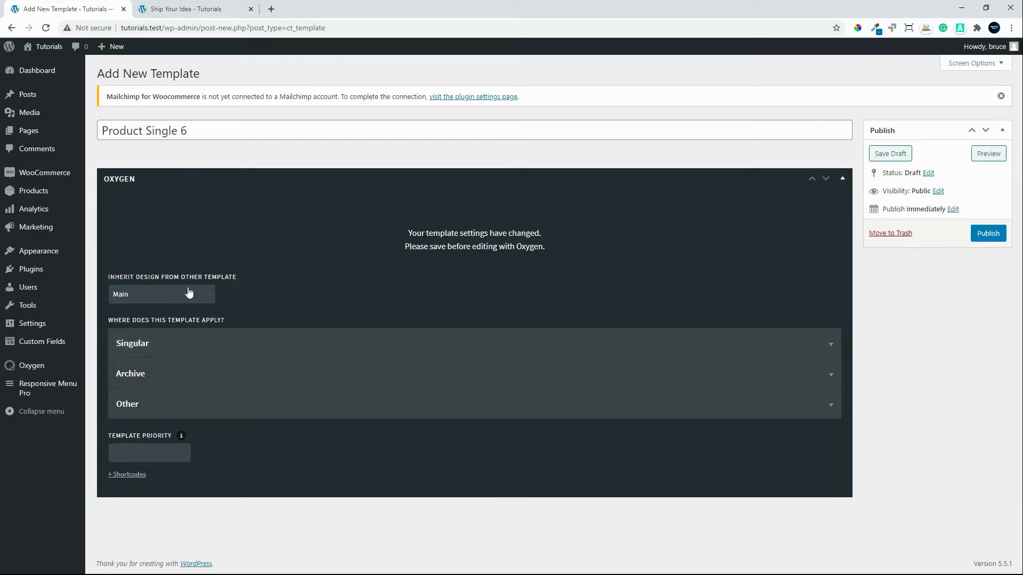
pyautogui.click(178, 344)
pyautogui.scroll(-3, 229, 469)
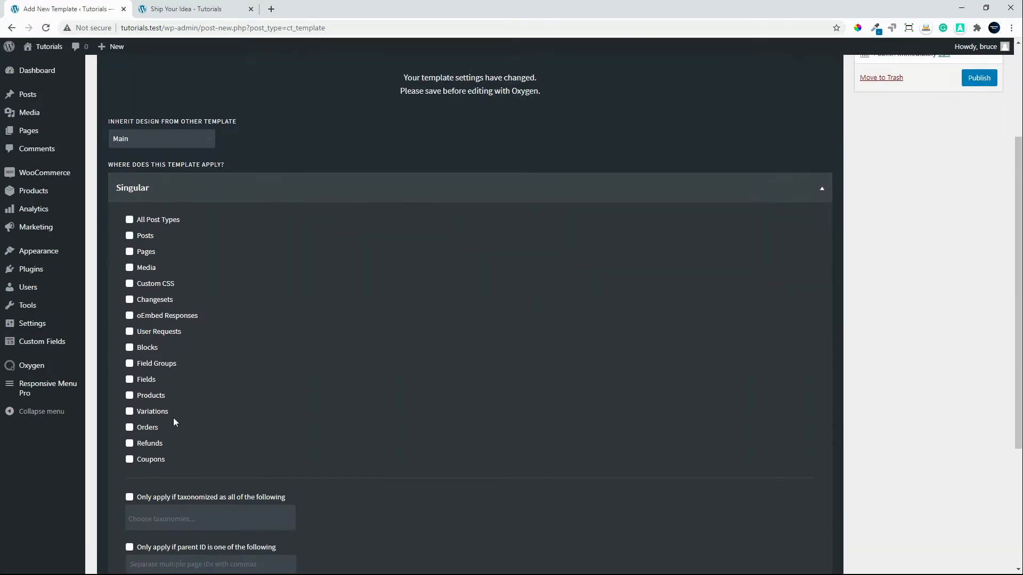
pyautogui.click(129, 396)
# Set the template priority to 6.
pyautogui.scroll(-4, 338, 482)
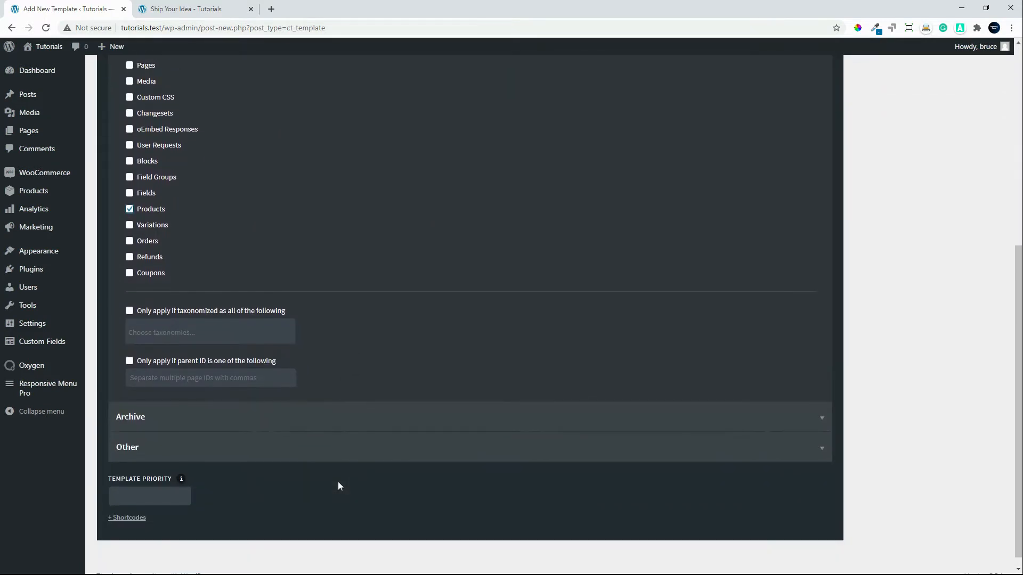
pyautogui.click(148, 482)
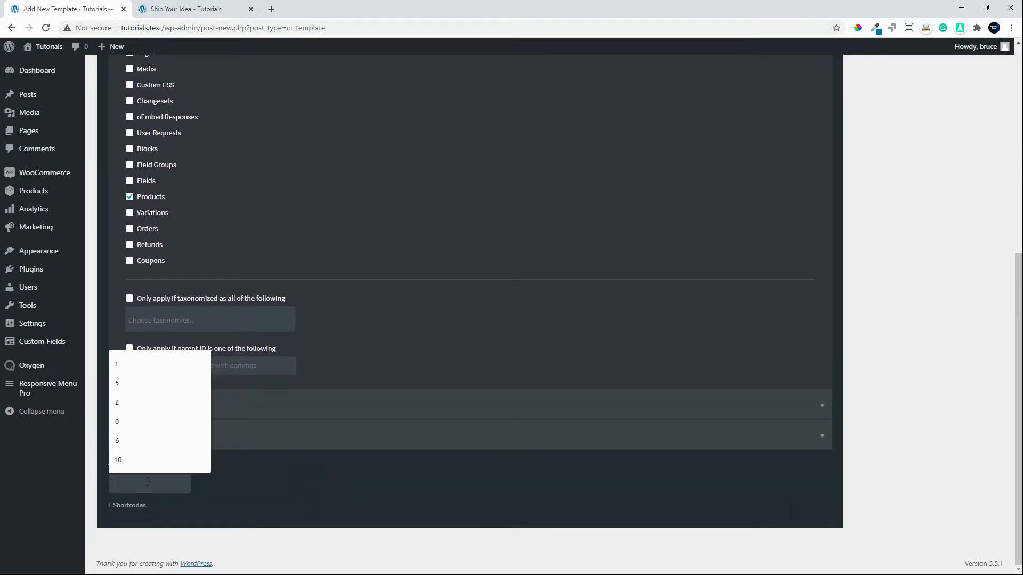
pyautogui.click(157, 441)
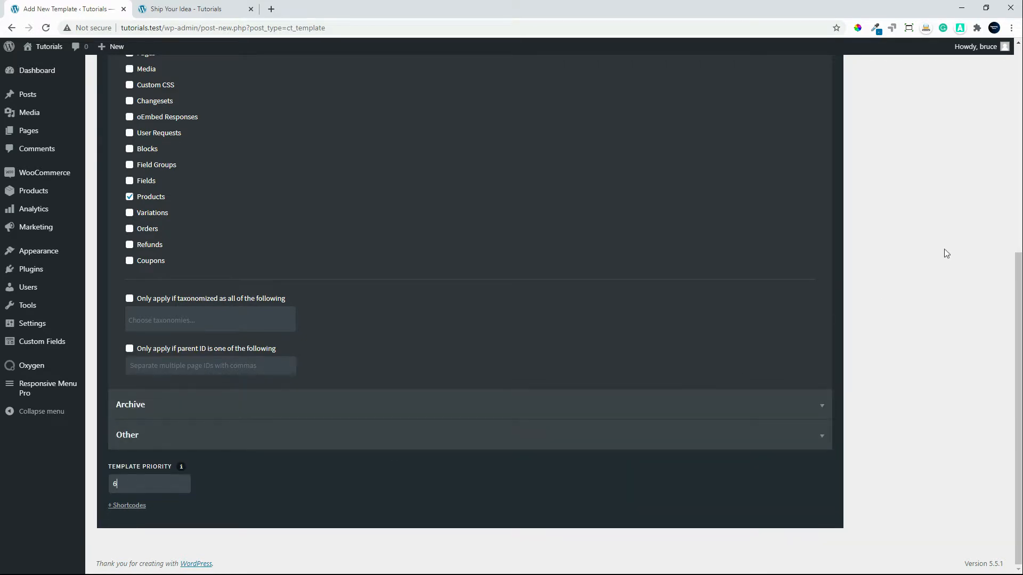
# Publish the template and open it for editing with Oxygen.
pyautogui.scroll(7, 946, 253)
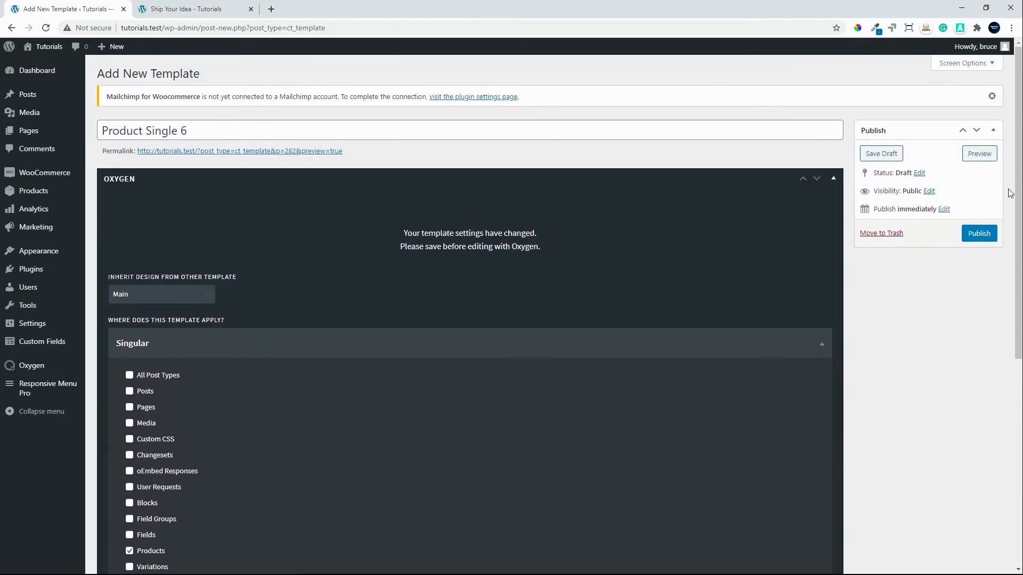
pyautogui.click(978, 235)
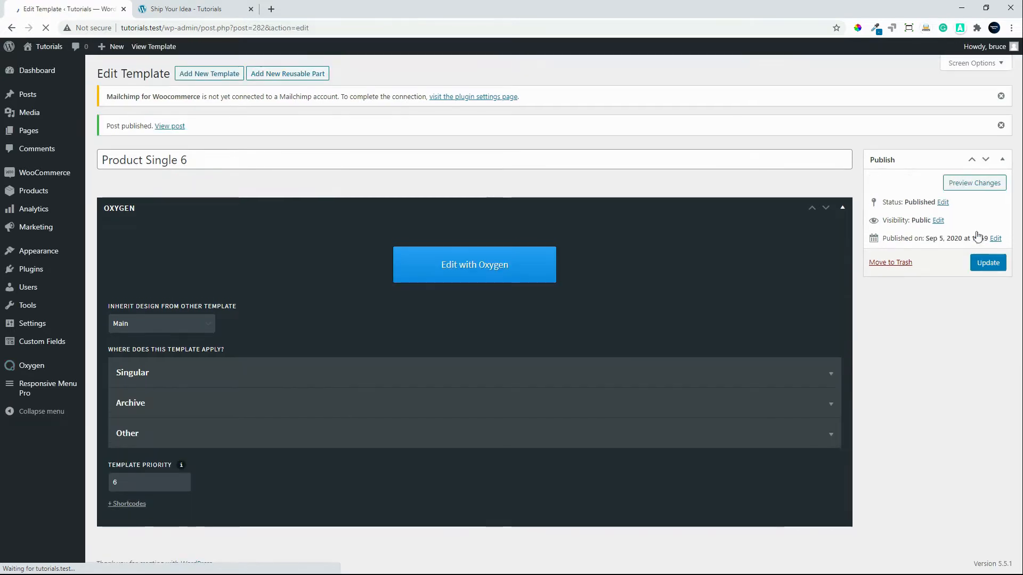
pyautogui.click(481, 272)
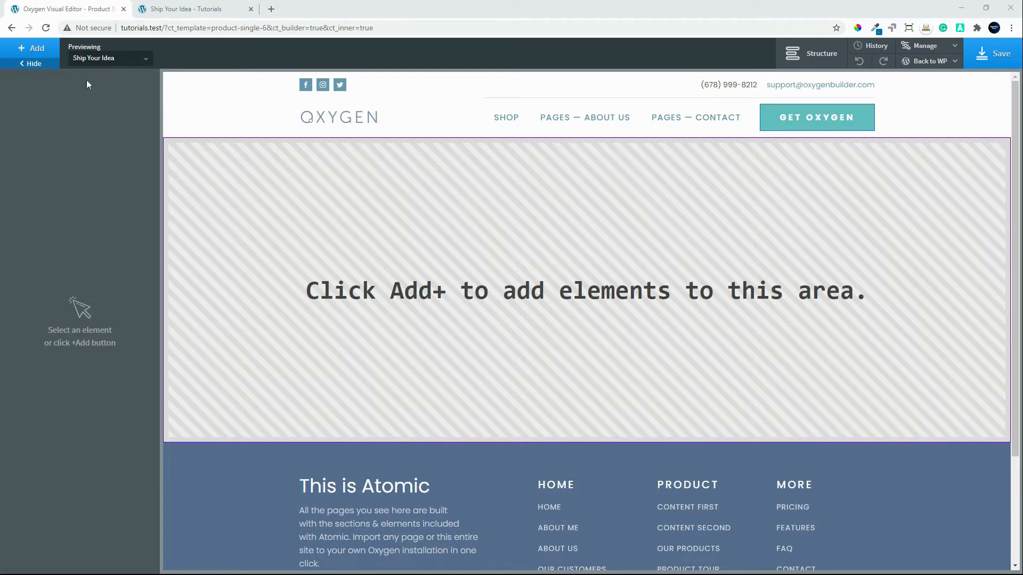
# Add a Section to the empty template and place a WooCommerce Product Builder inside it.
pyautogui.click(31, 48)
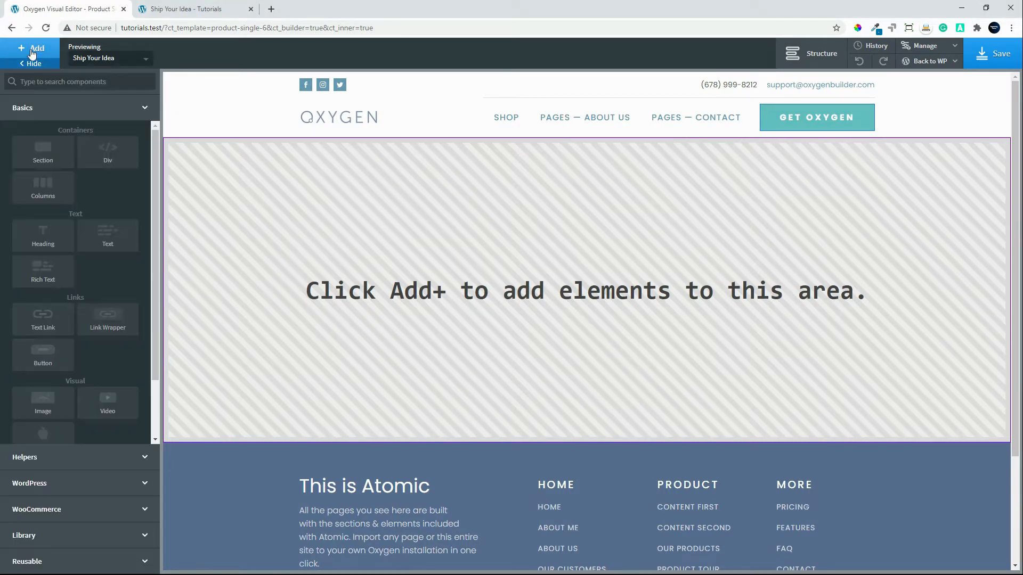
pyautogui.click(45, 155)
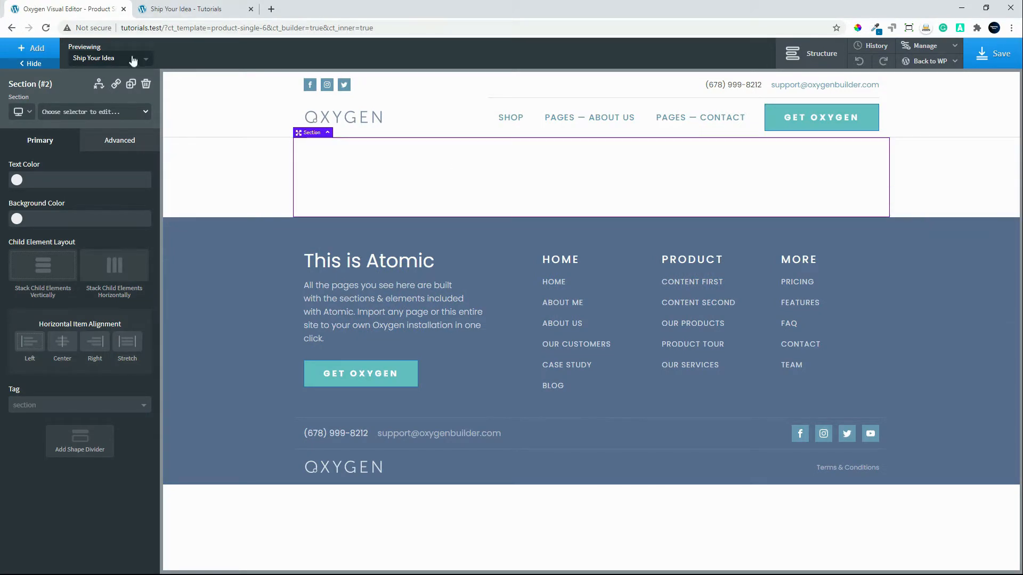
pyautogui.click(31, 48)
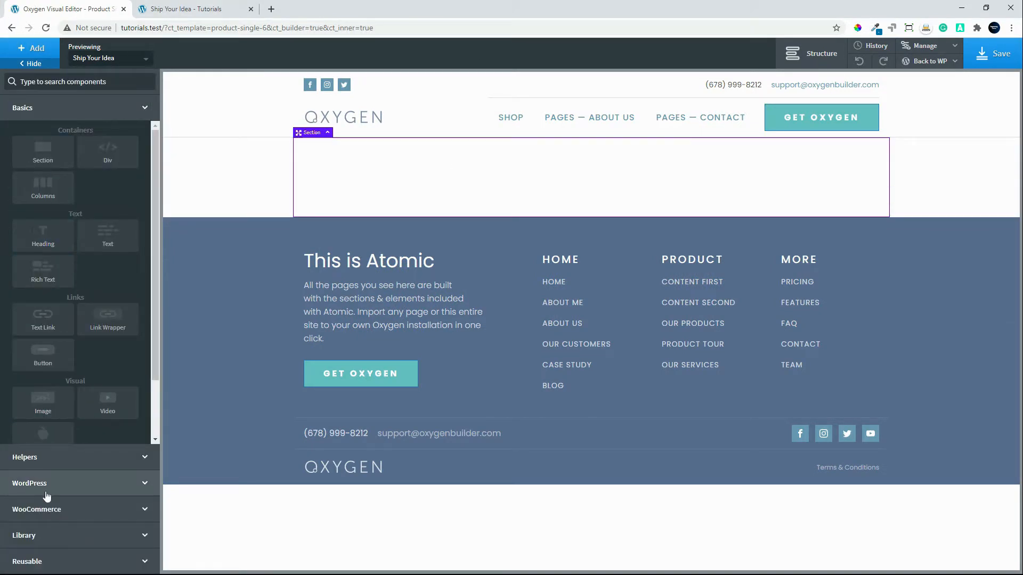
pyautogui.click(45, 506)
pyautogui.click(42, 237)
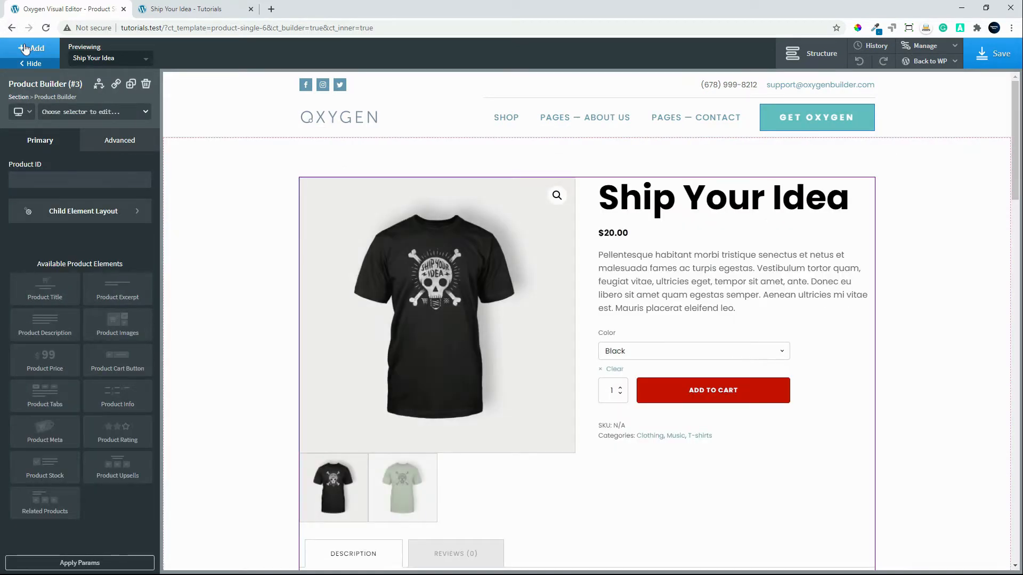
# Insert a Columns element with two equal columns inside the Product Builder.
pyautogui.click(25, 49)
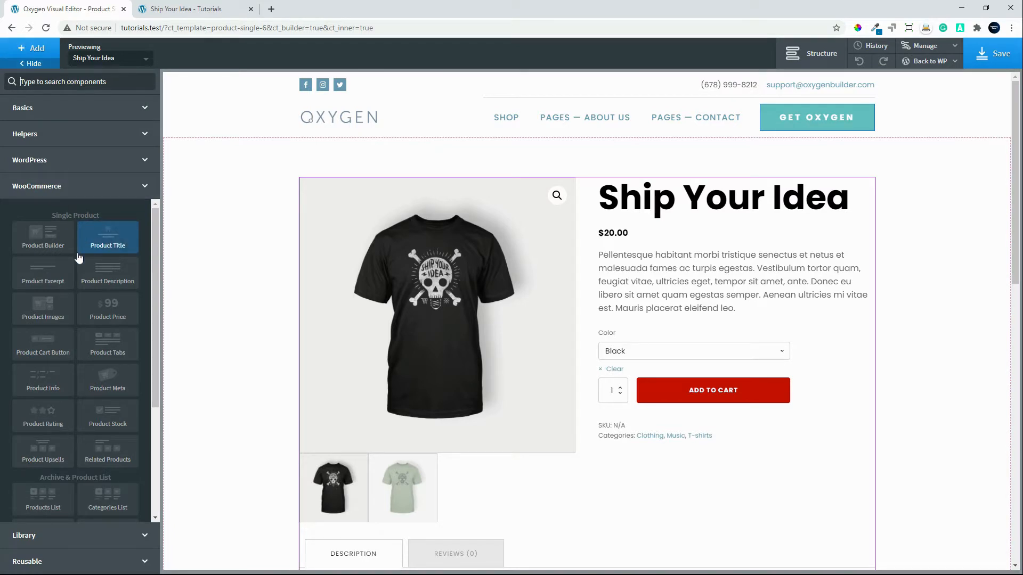
pyautogui.click(46, 107)
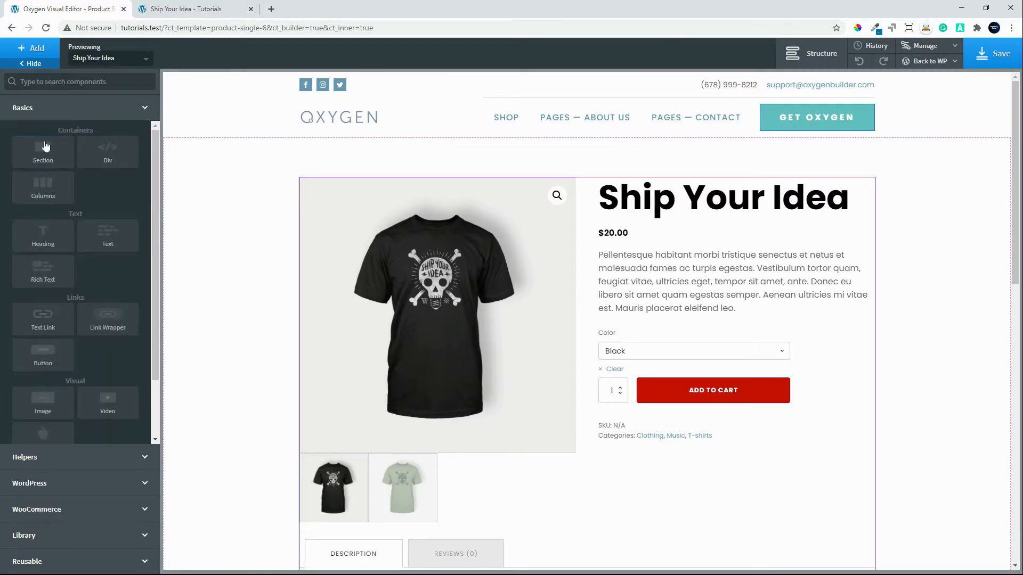
pyautogui.click(42, 187)
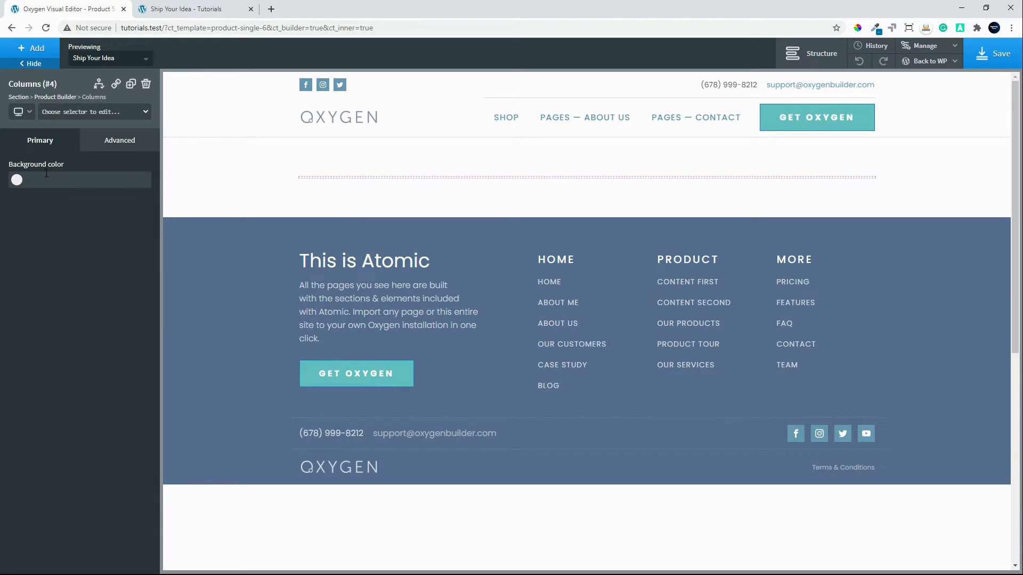
pyautogui.click(51, 201)
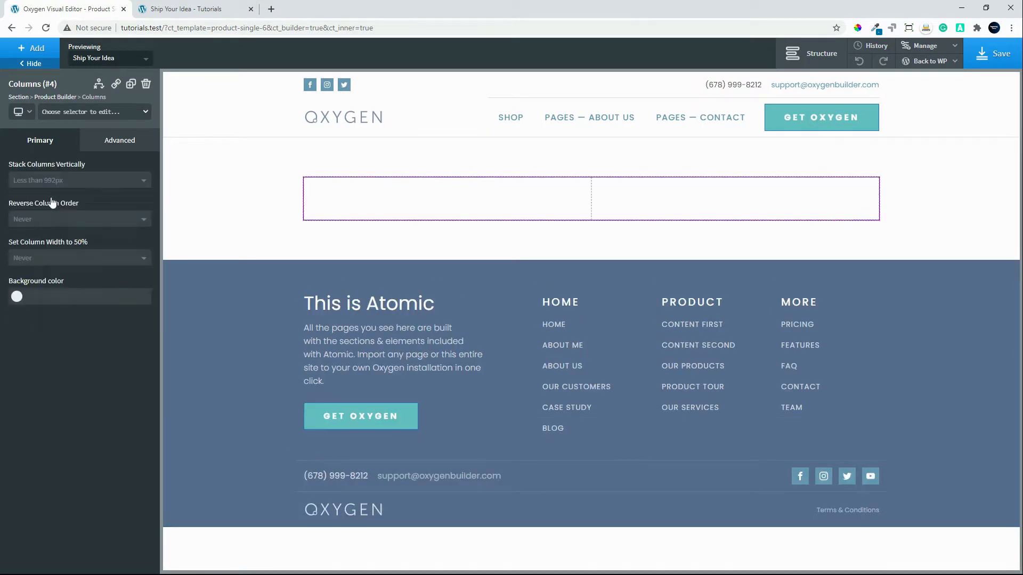
pyautogui.click(13, 49)
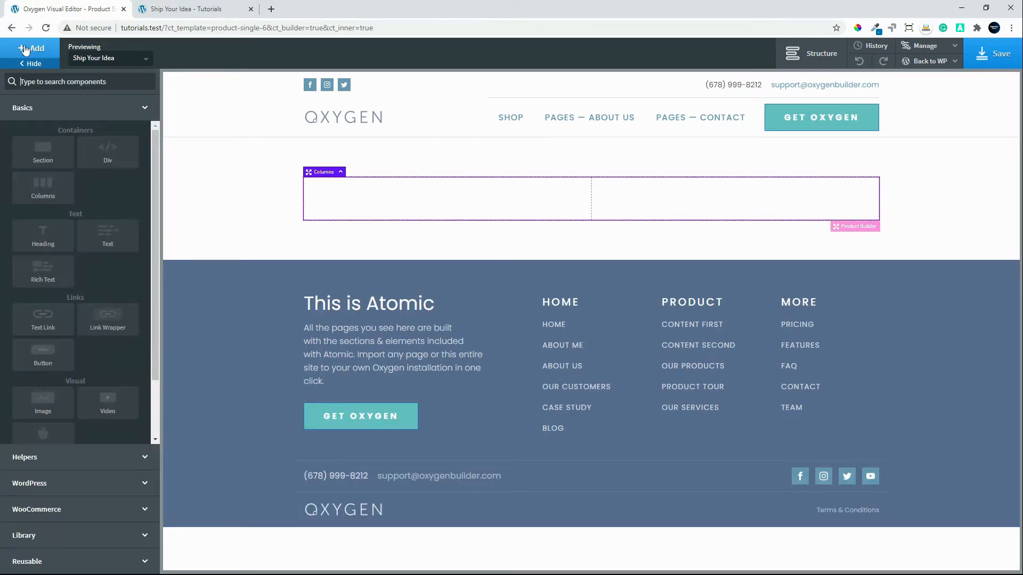
pyautogui.click(110, 156)
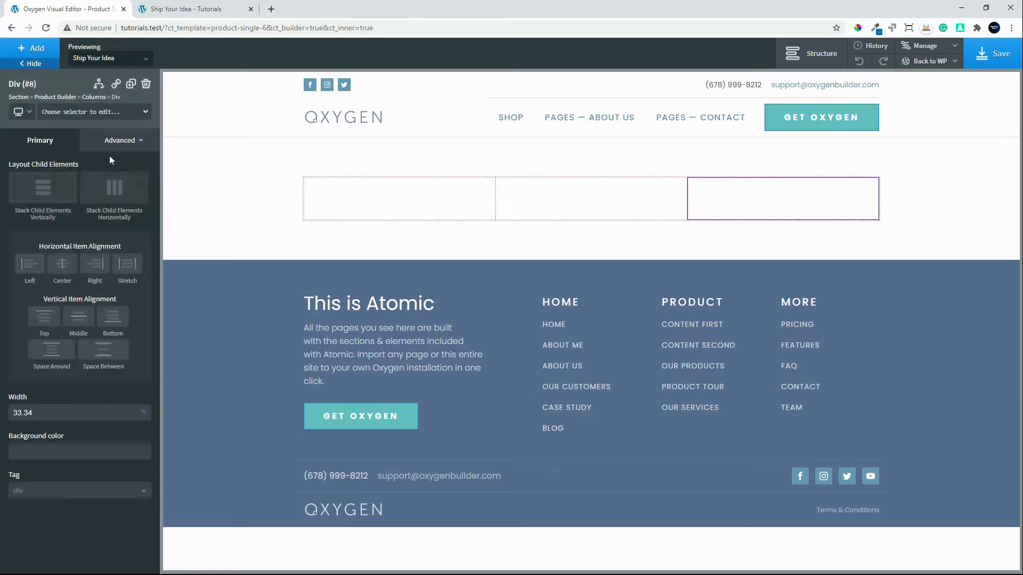
pyautogui.click(146, 84)
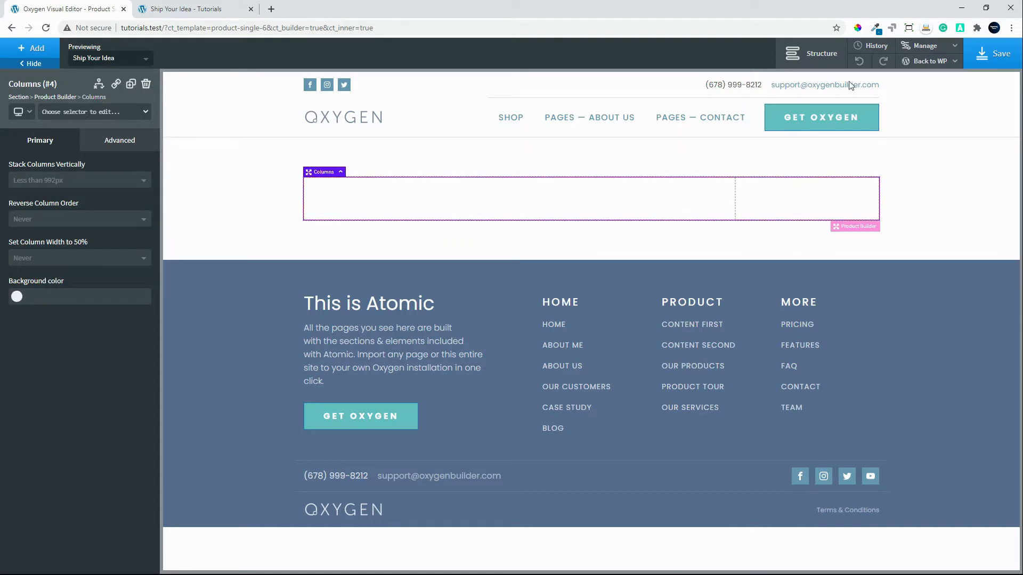
# Add a Div directly inside the Product Builder, below the two columns.
pyautogui.click(811, 54)
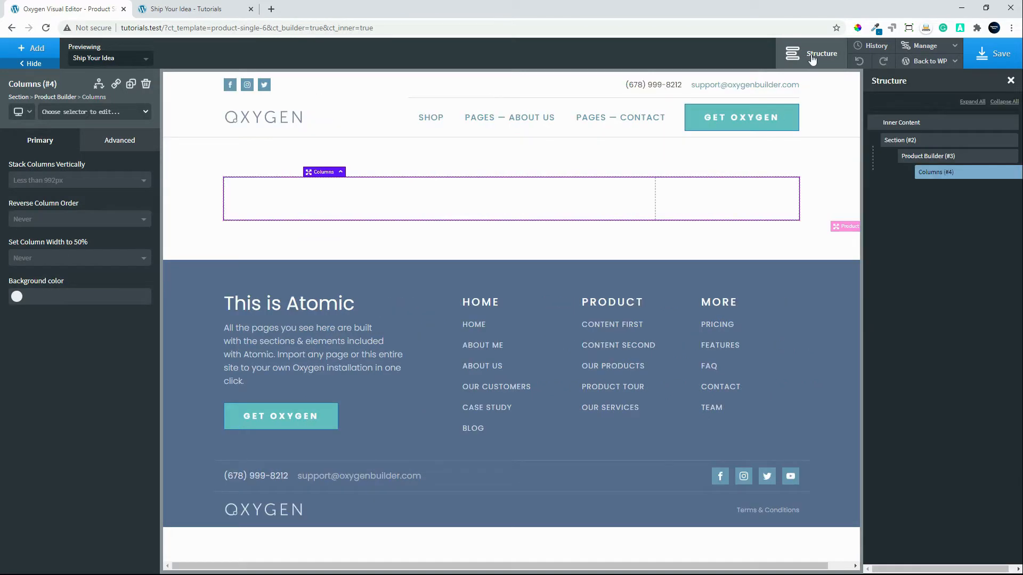
pyautogui.click(928, 157)
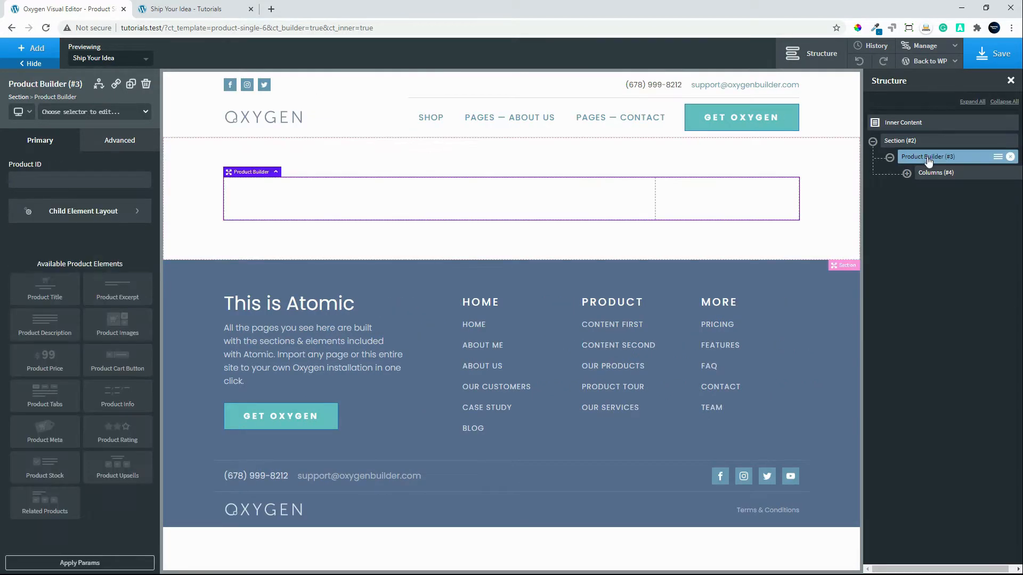
pyautogui.click(37, 52)
pyautogui.click(107, 152)
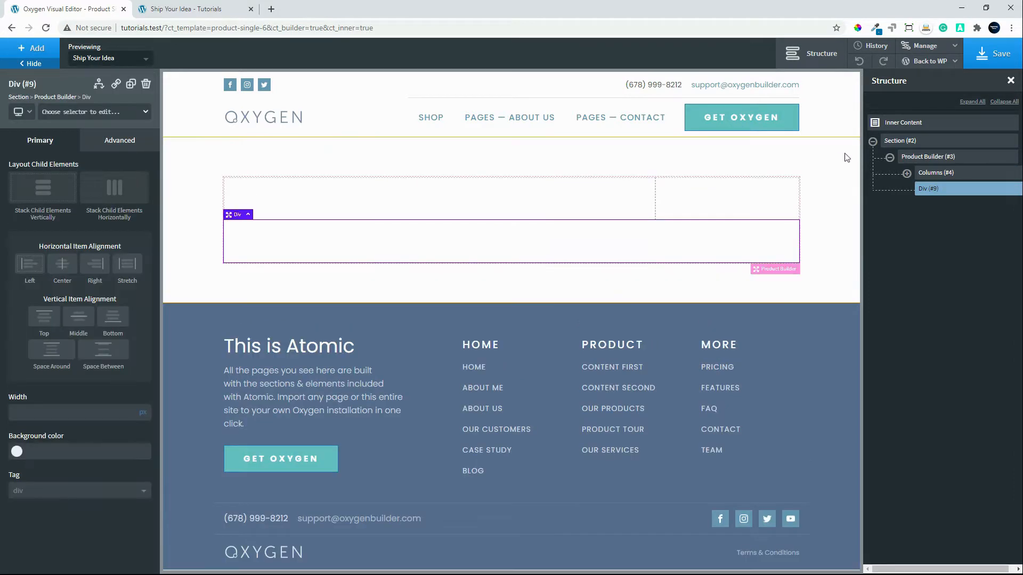
# Set the width of the first column's Div to 50 percent.
pyautogui.click(928, 172)
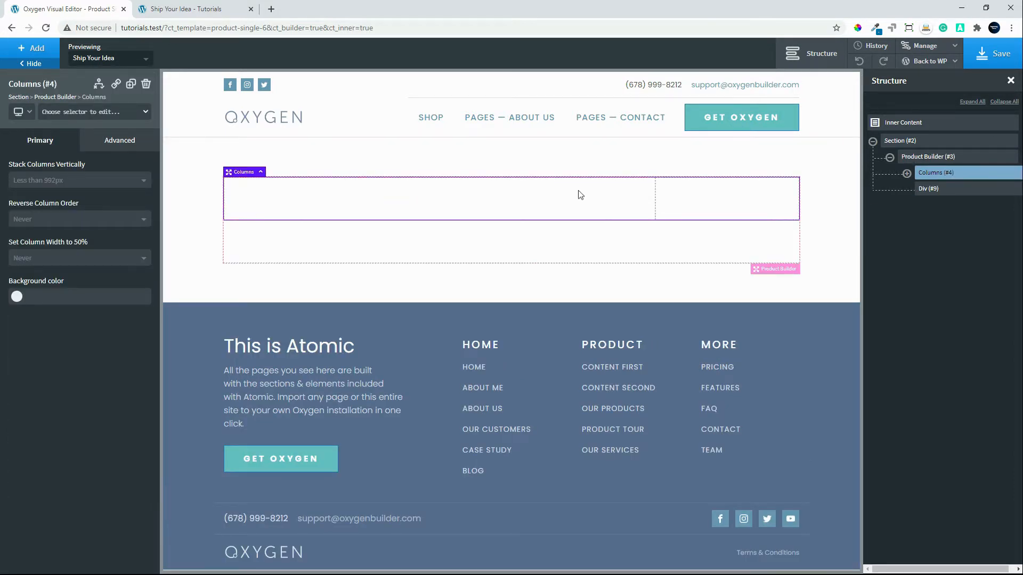
pyautogui.click(578, 191)
pyautogui.moveTo(33, 413); pyautogui.dragTo(11, 409)
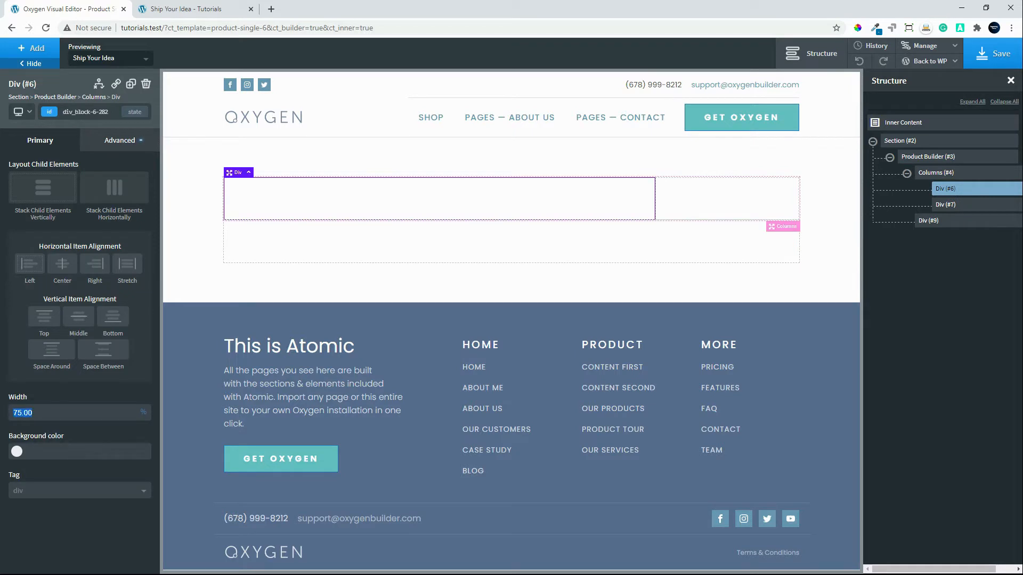
pyautogui.write('50')
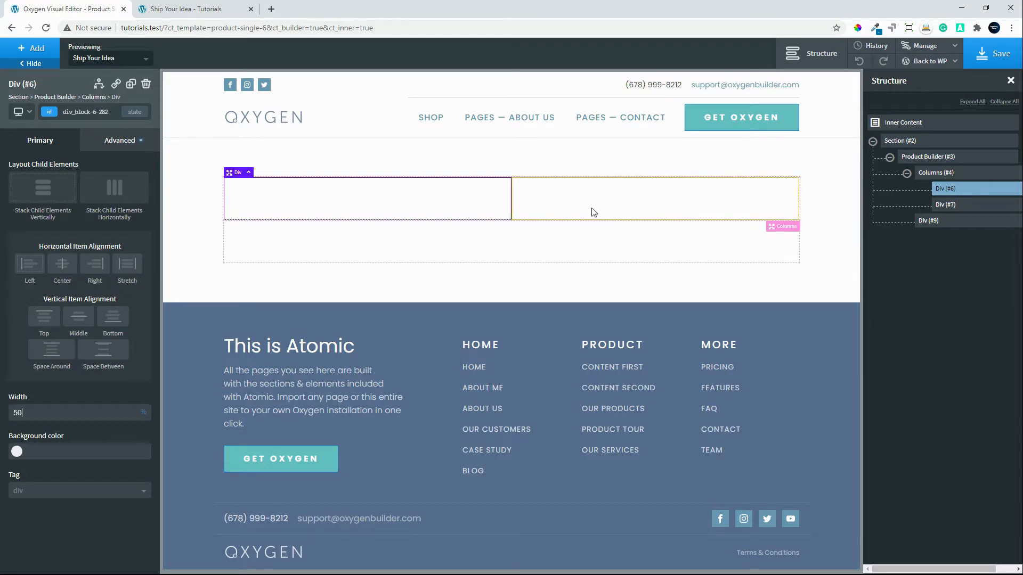
# Set the outer Section's container width to full-width.
pyautogui.click(572, 250)
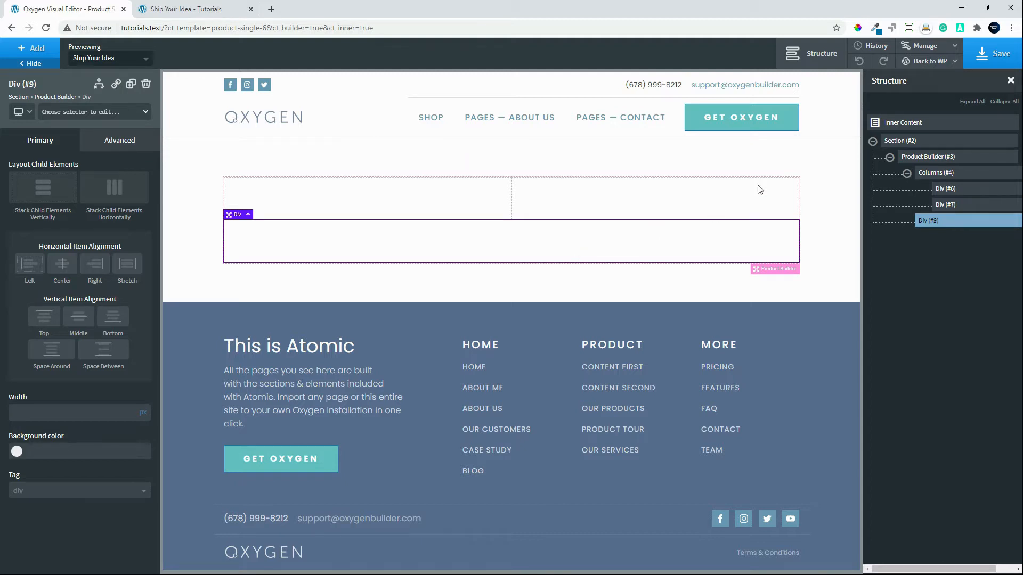
pyautogui.click(836, 176)
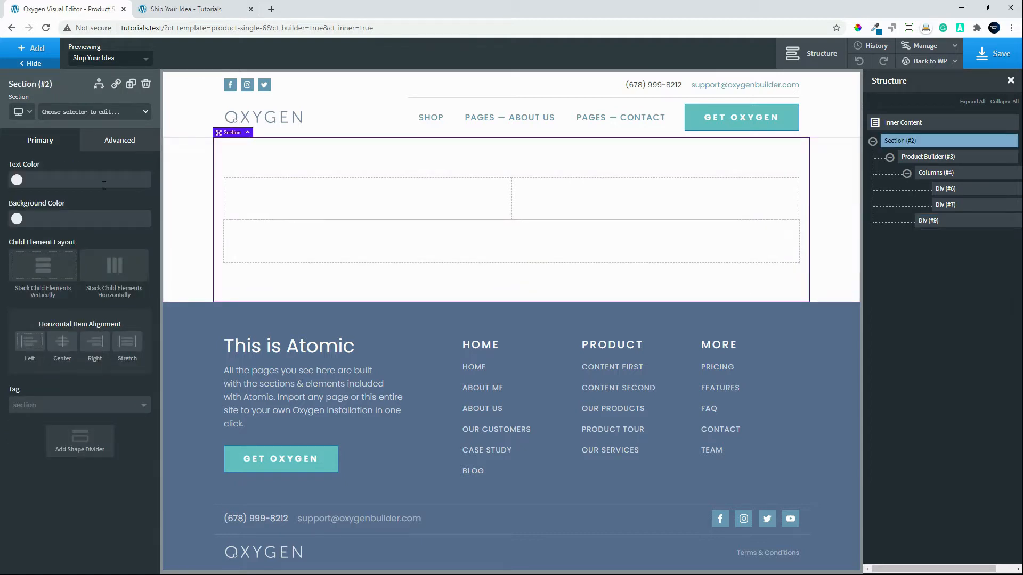
pyautogui.click(119, 141)
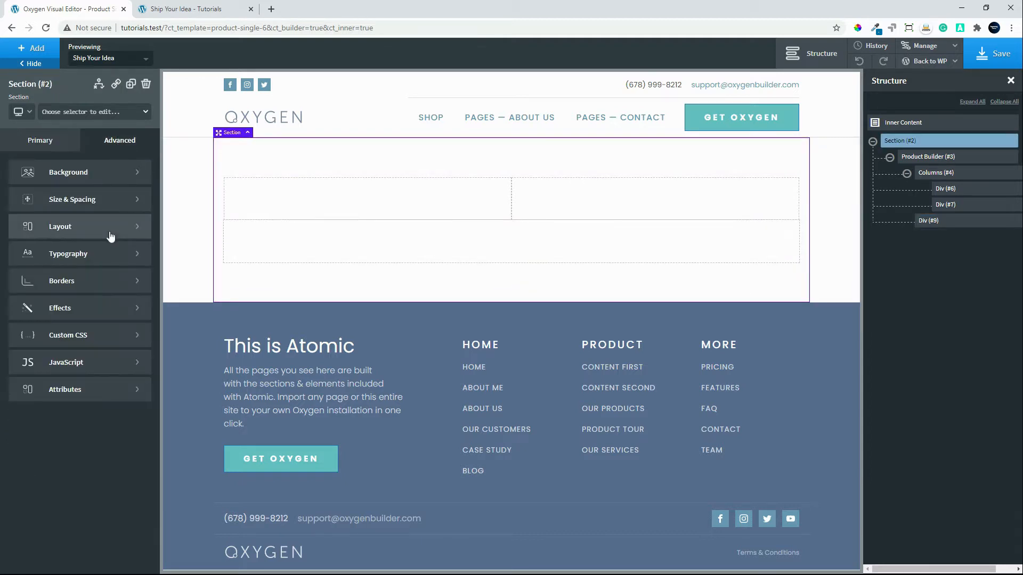
pyautogui.click(99, 202)
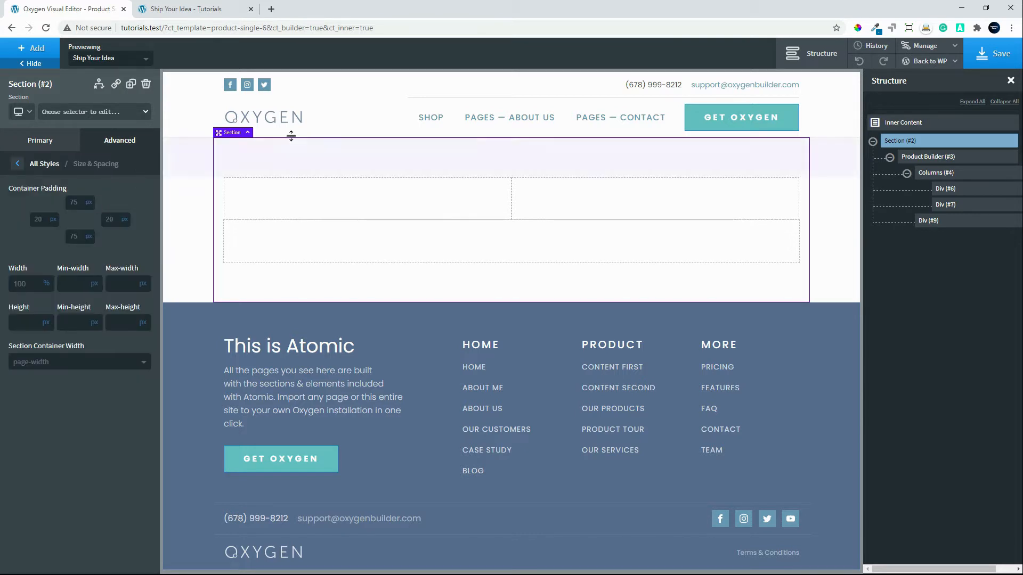
pyautogui.click(44, 369)
pyautogui.click(41, 393)
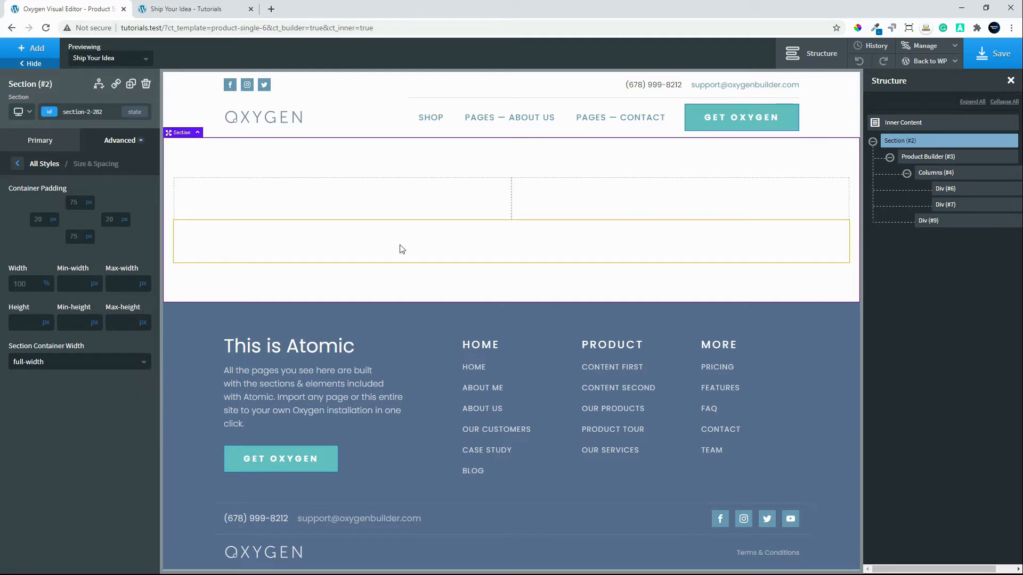
# Add the WooCommerce Product Images element to the first column's Div.
pyautogui.click(436, 194)
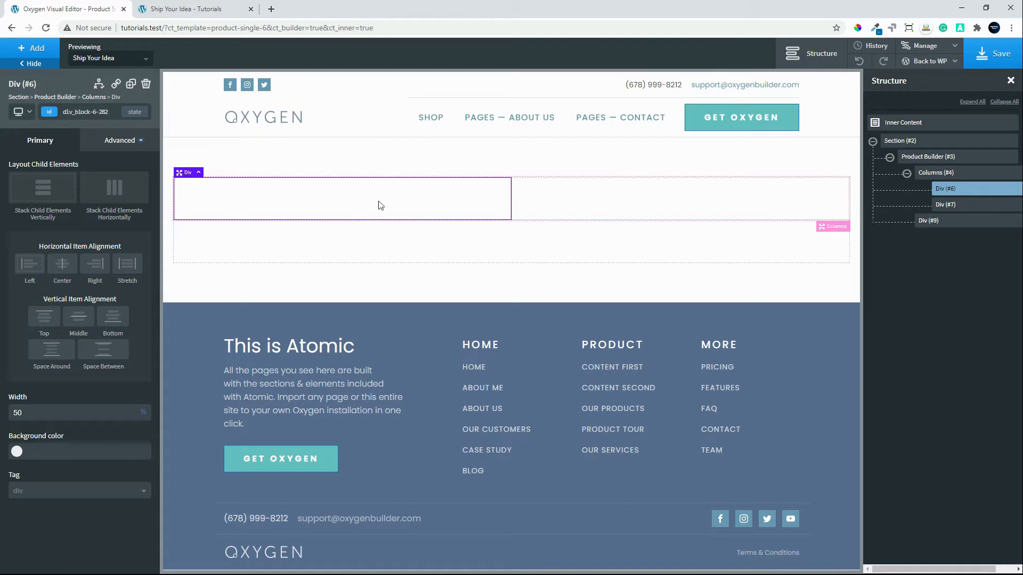
pyautogui.click(32, 49)
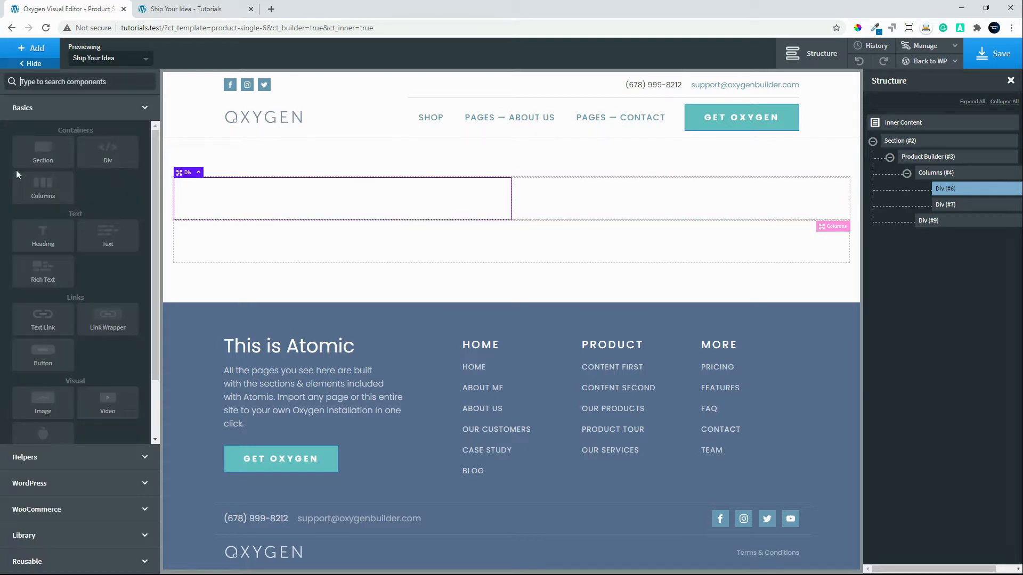
pyautogui.click(62, 508)
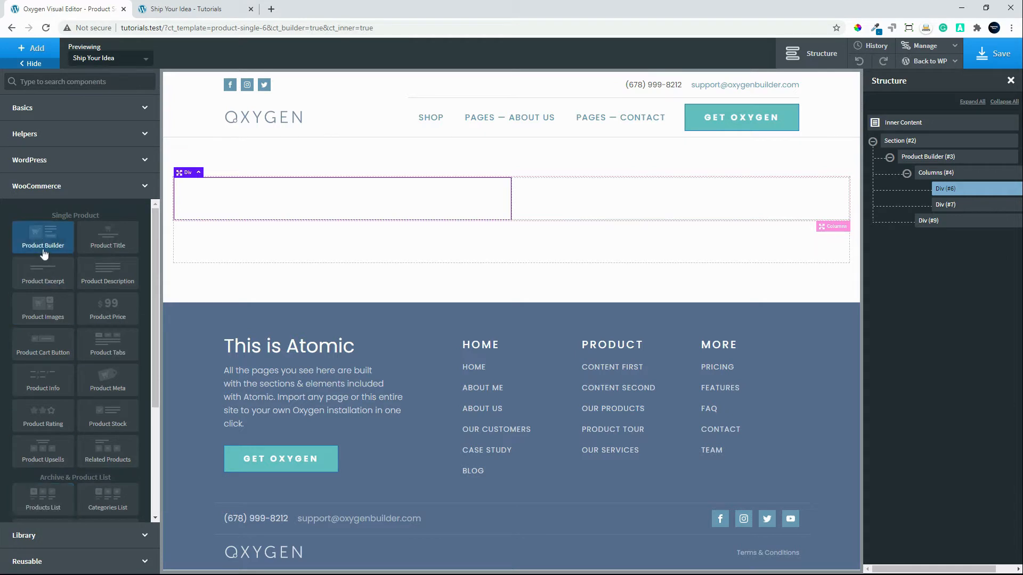
pyautogui.click(45, 311)
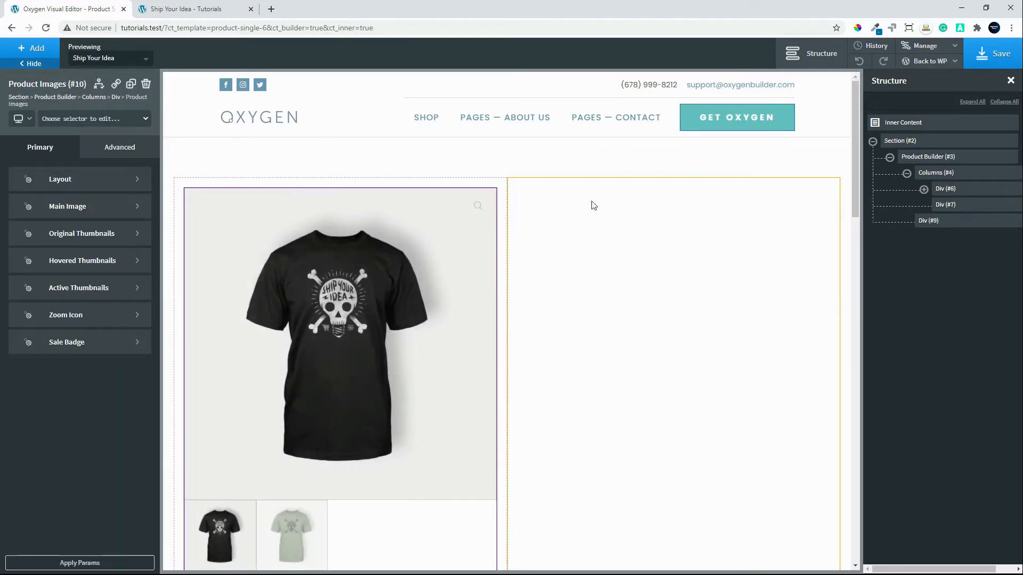
# Add the WooCommerce Product Excerpt and Product Tabs elements to the second column's Div beside the product images.
pyautogui.click(594, 206)
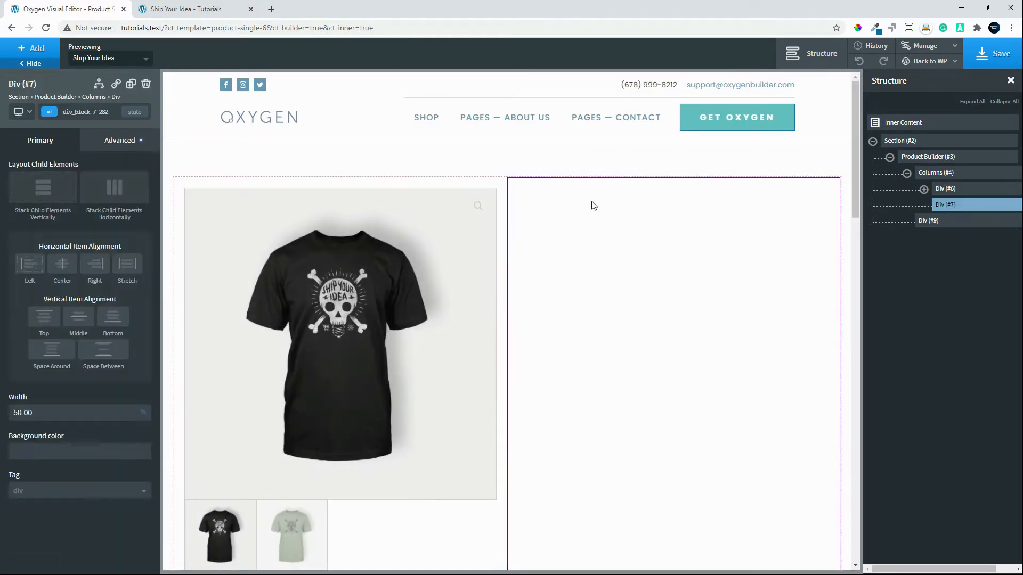
pyautogui.click(26, 53)
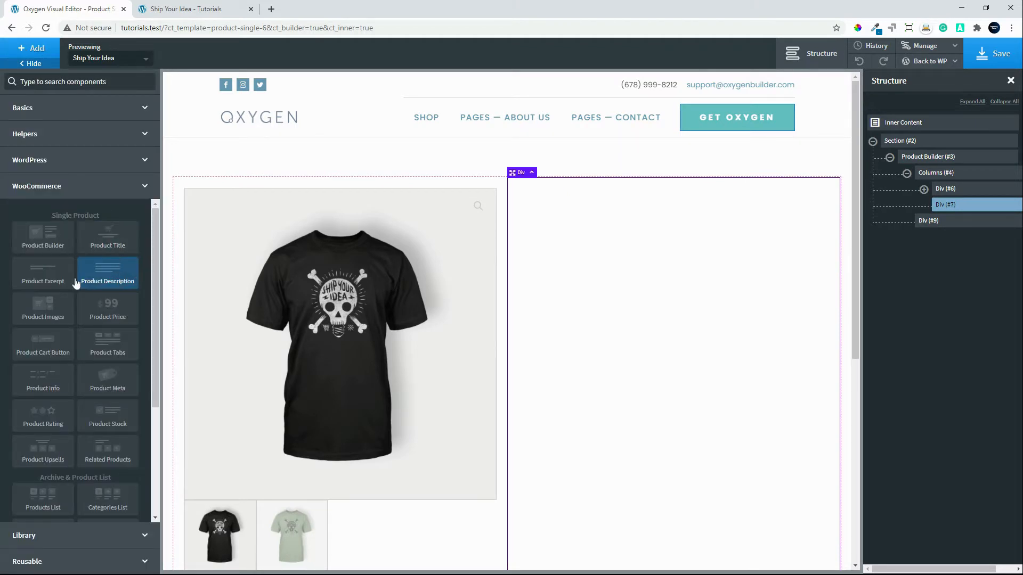
pyautogui.click(29, 273)
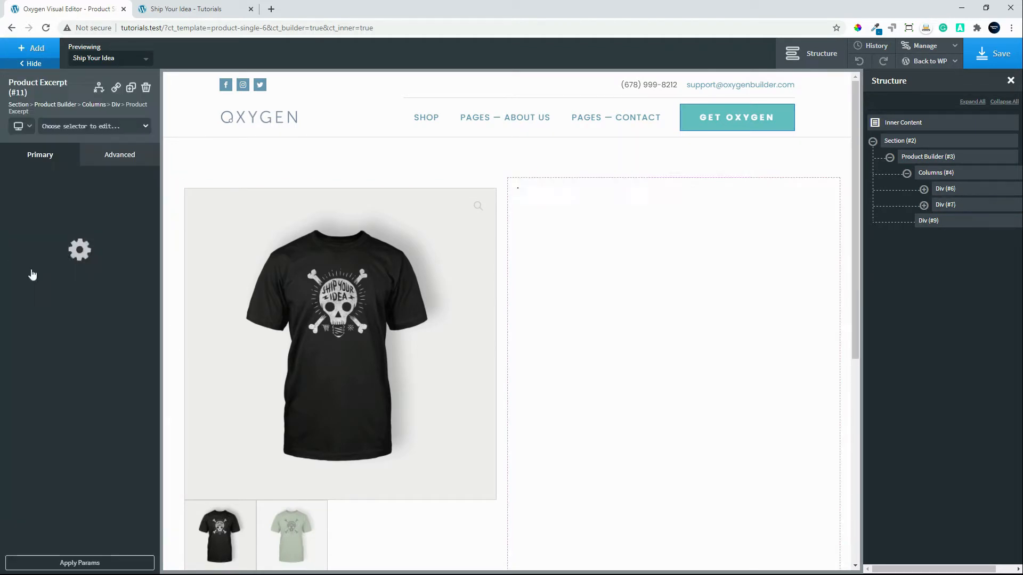
pyautogui.click(26, 49)
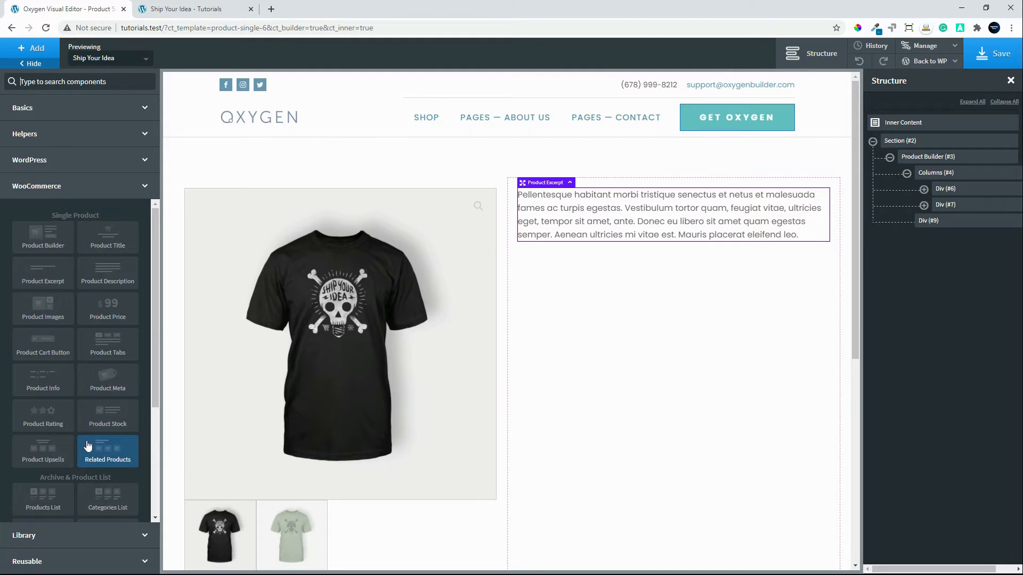
pyautogui.click(105, 345)
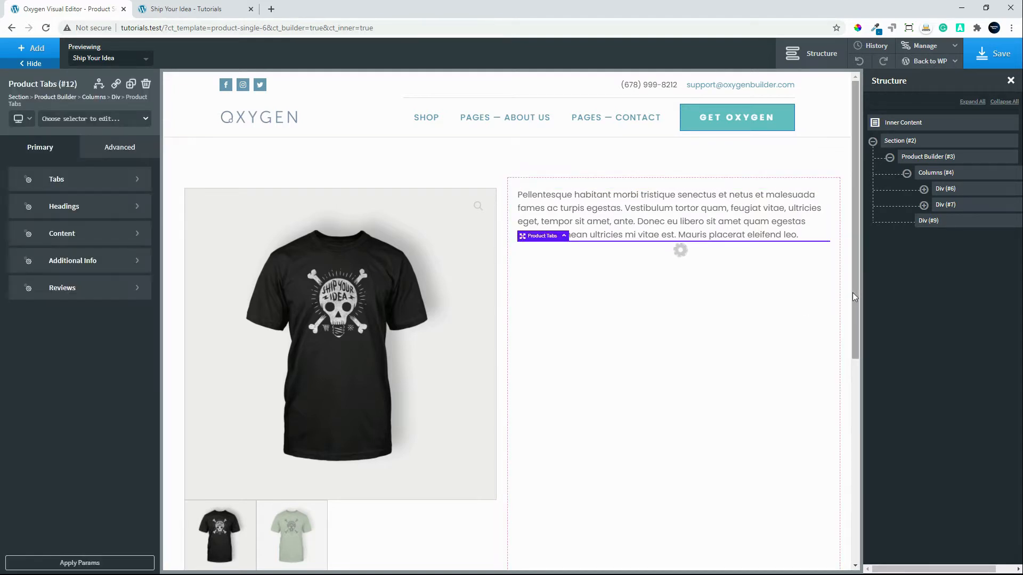
# Add a Columns element with the 50/50 layout inside the Div below the product columns.
pyautogui.scroll(-2, 850, 382)
pyautogui.scroll(-5, 849, 382)
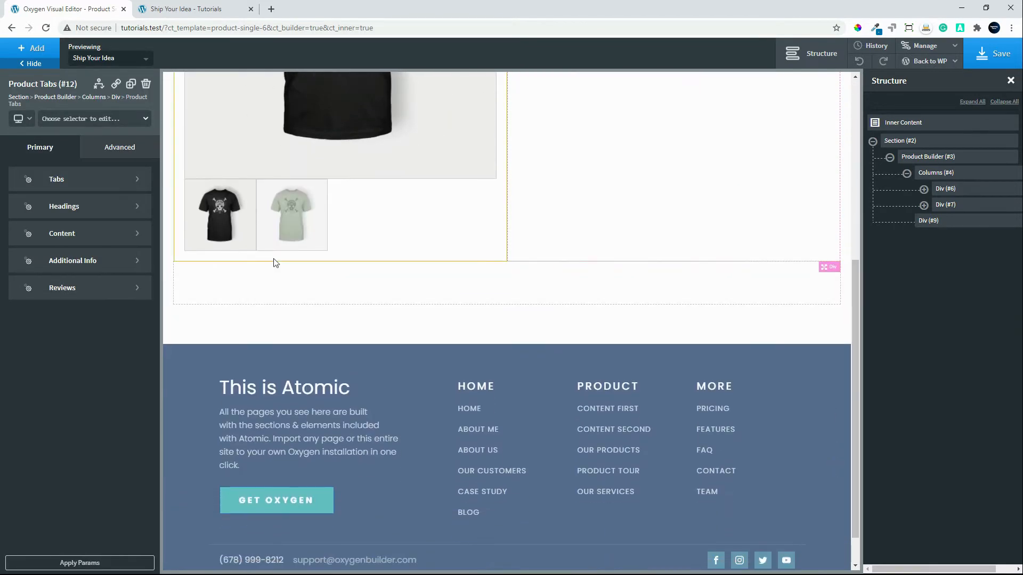
pyautogui.click(266, 294)
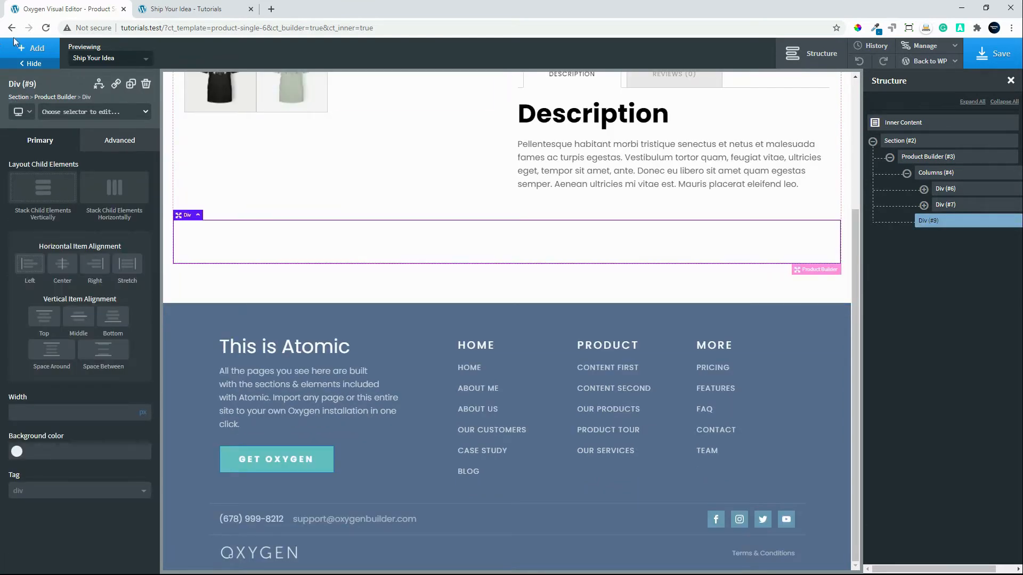
pyautogui.click(31, 50)
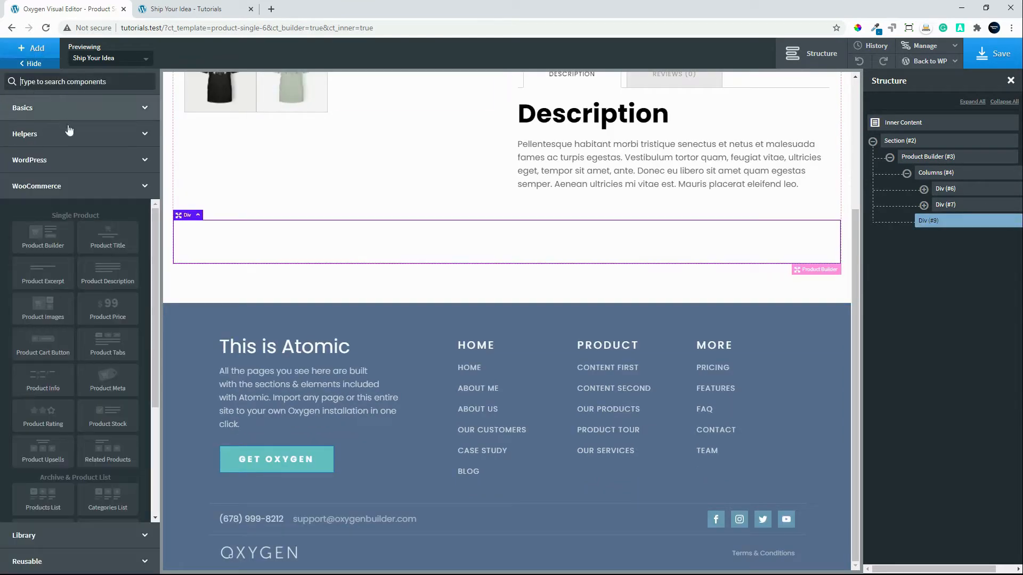
pyautogui.click(38, 113)
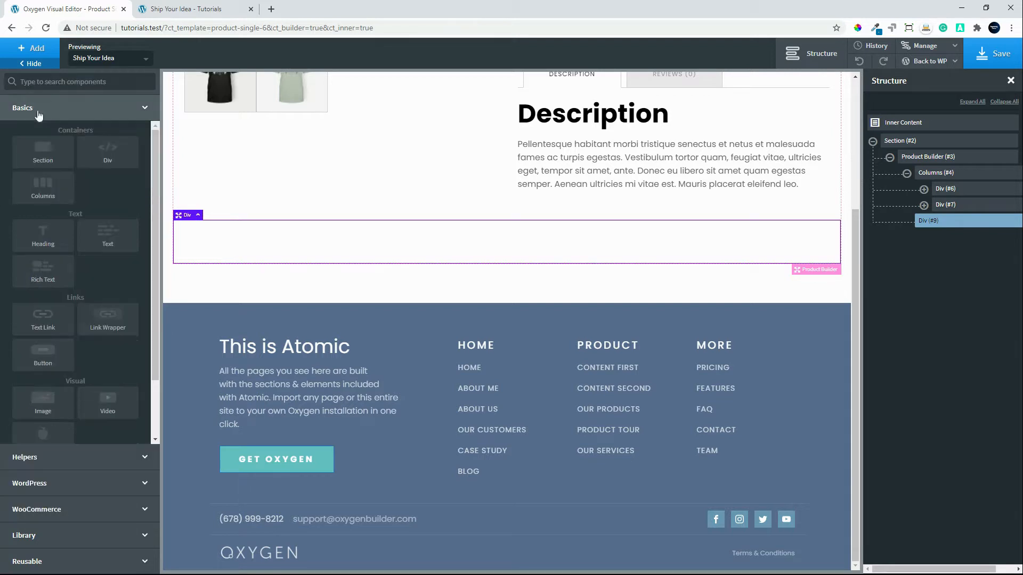
pyautogui.click(37, 186)
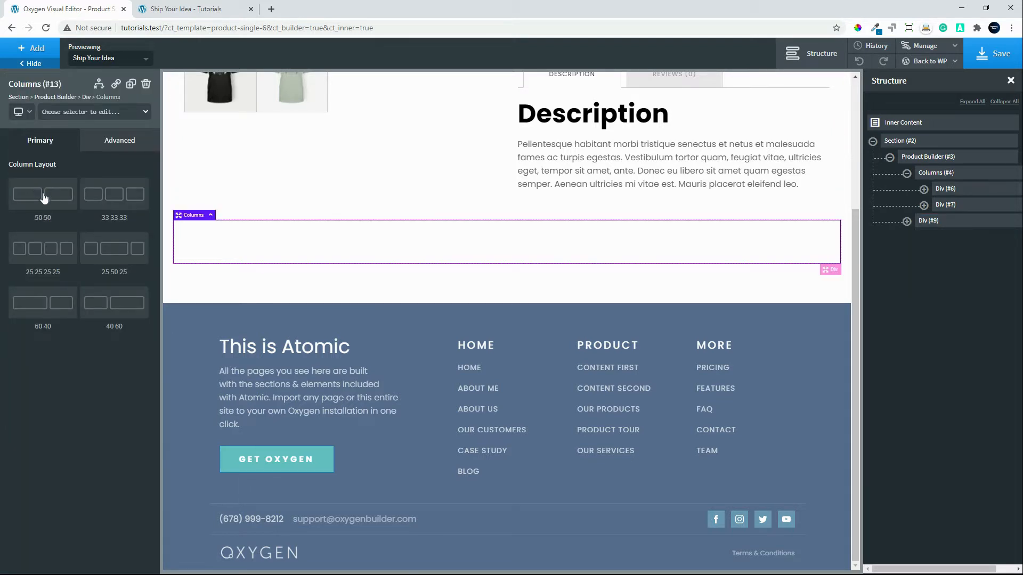
pyautogui.click(44, 197)
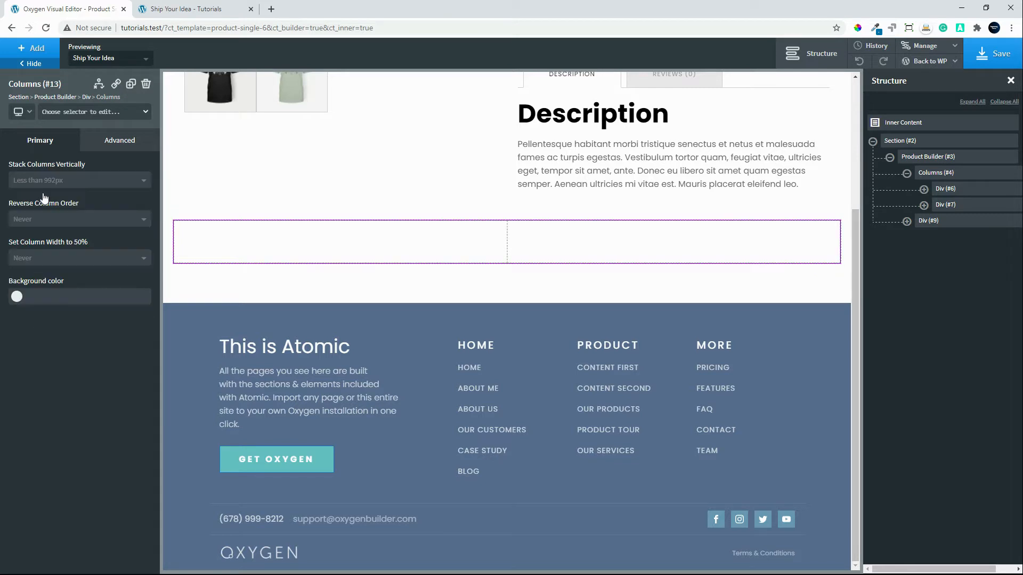
# Add the WooCommerce Product Title and Product Price elements to the first column of the lower Div.
pyautogui.click(396, 244)
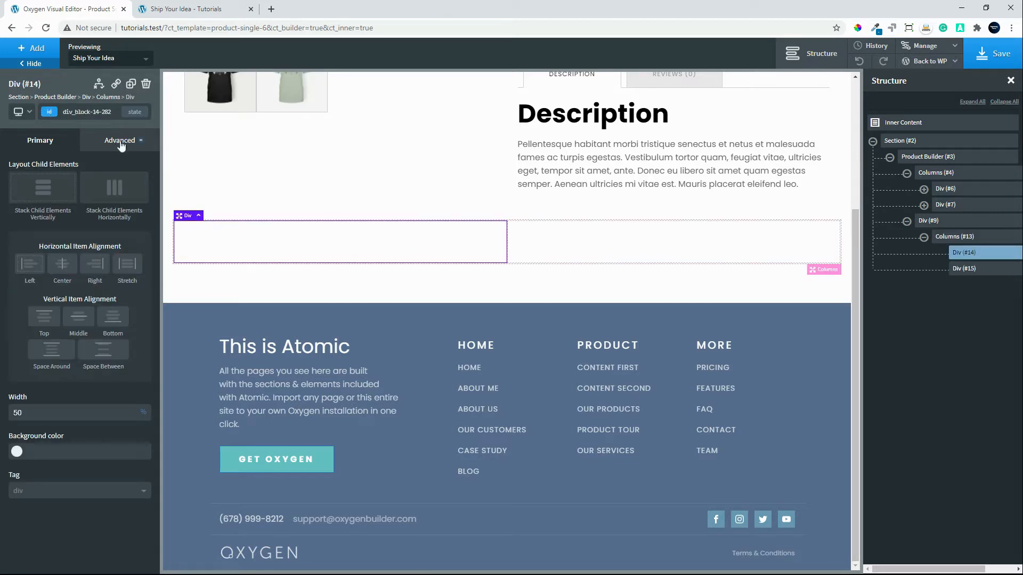
pyautogui.click(32, 48)
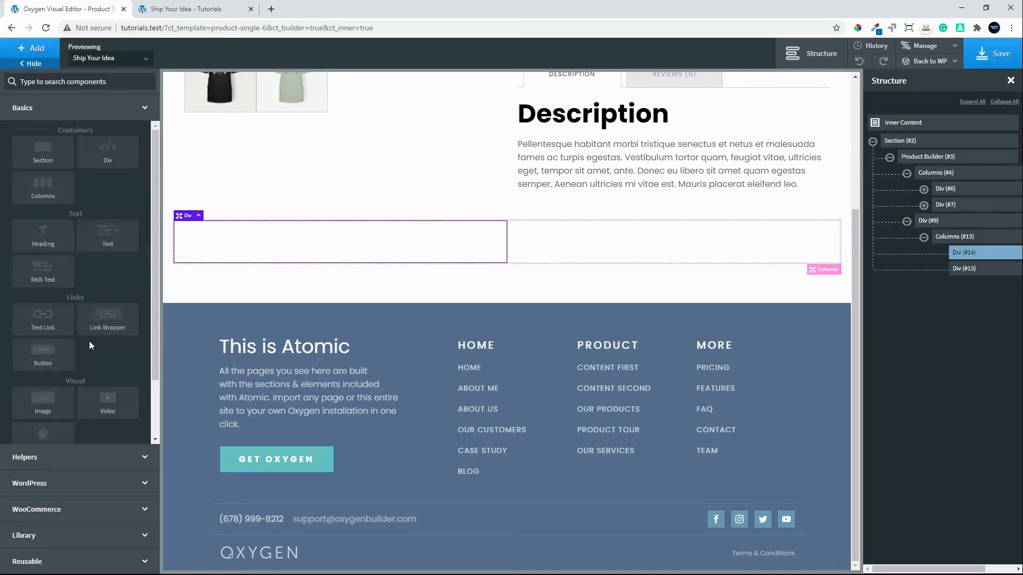
pyautogui.click(57, 509)
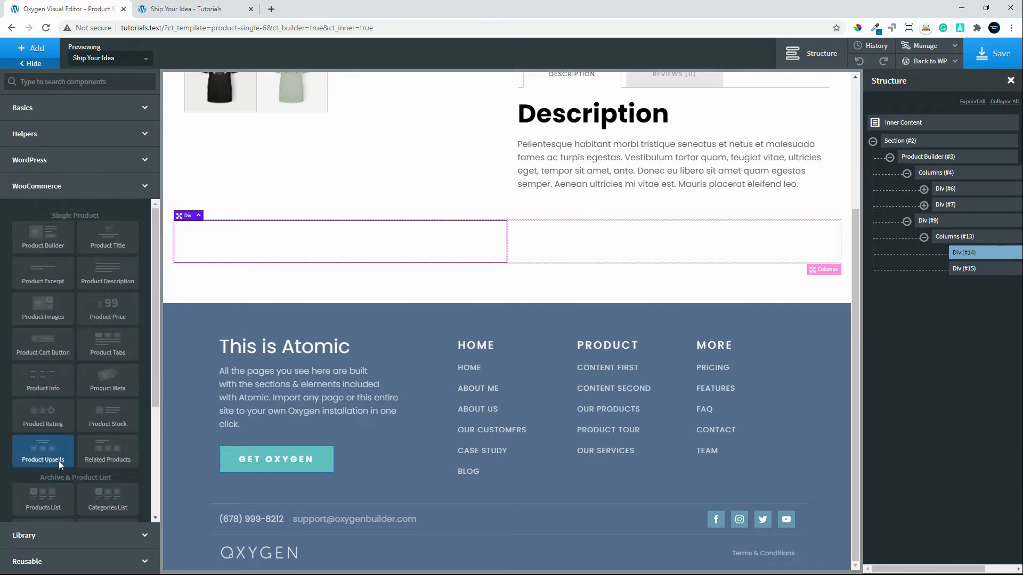
pyautogui.click(100, 248)
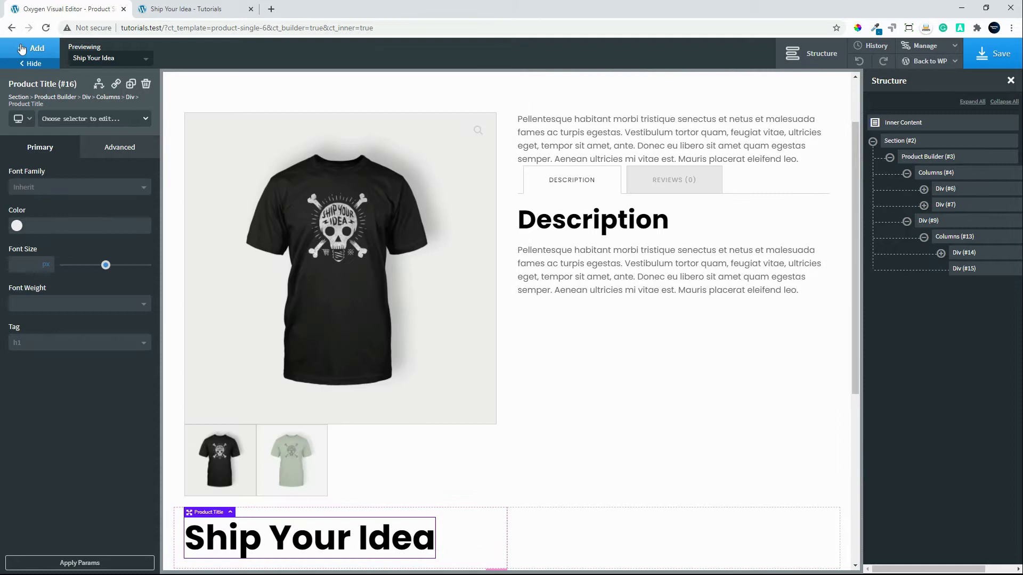
pyautogui.click(21, 49)
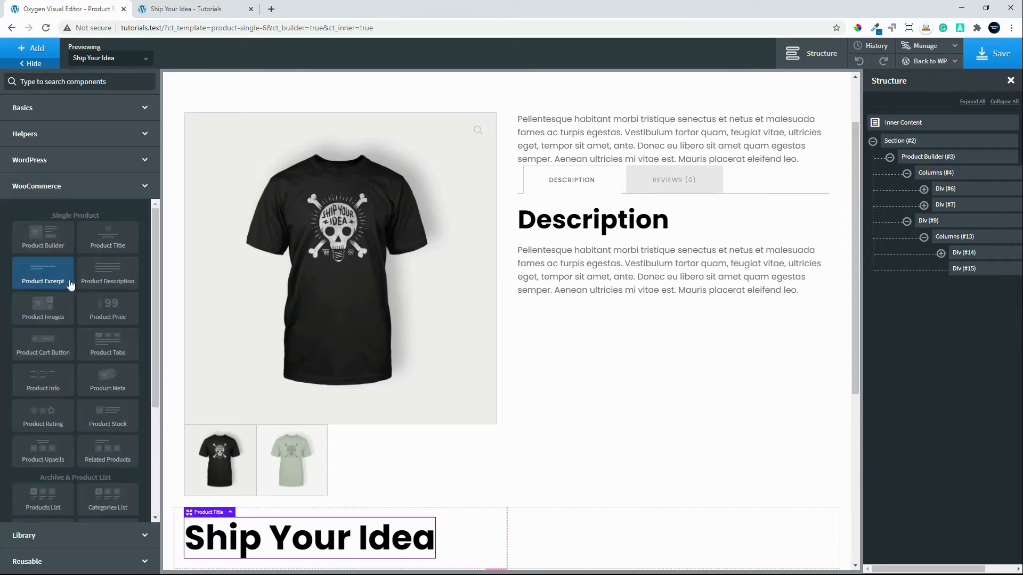
pyautogui.click(108, 310)
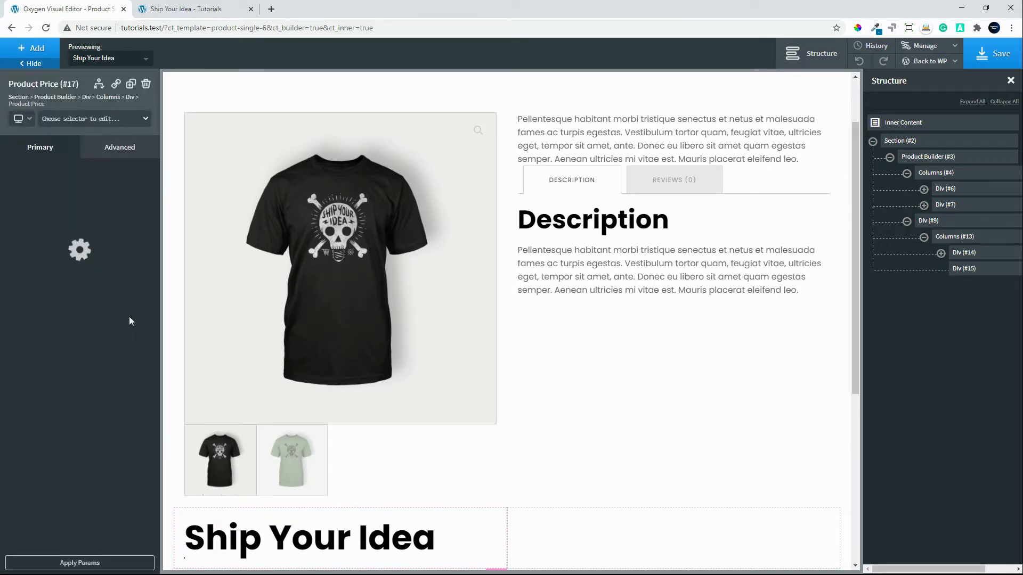
# Add the WooCommerce Product Cart Button to the second column of the lower Div.
pyautogui.click(563, 534)
pyautogui.click(563, 535)
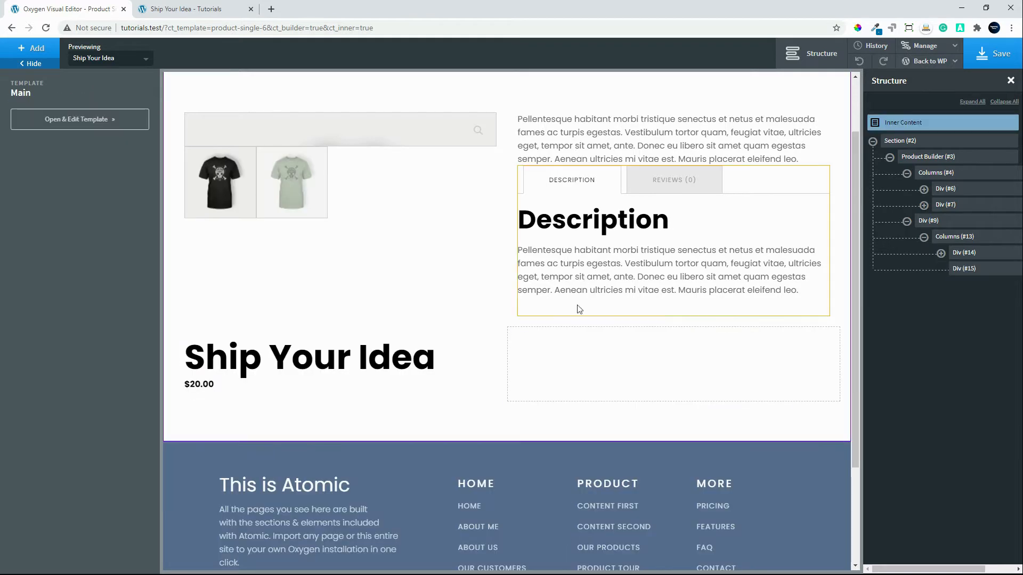
pyautogui.click(551, 360)
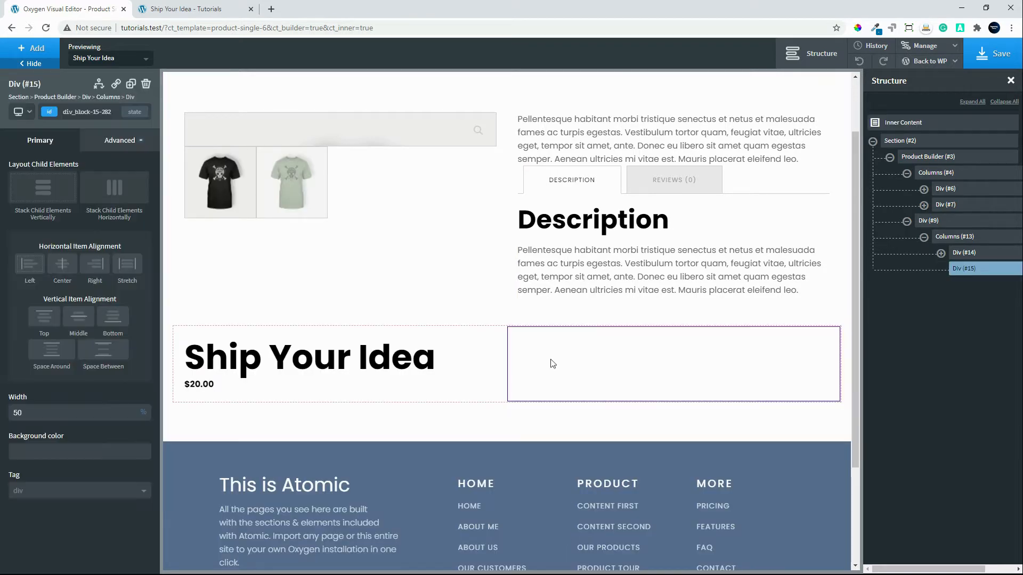
pyautogui.click(30, 48)
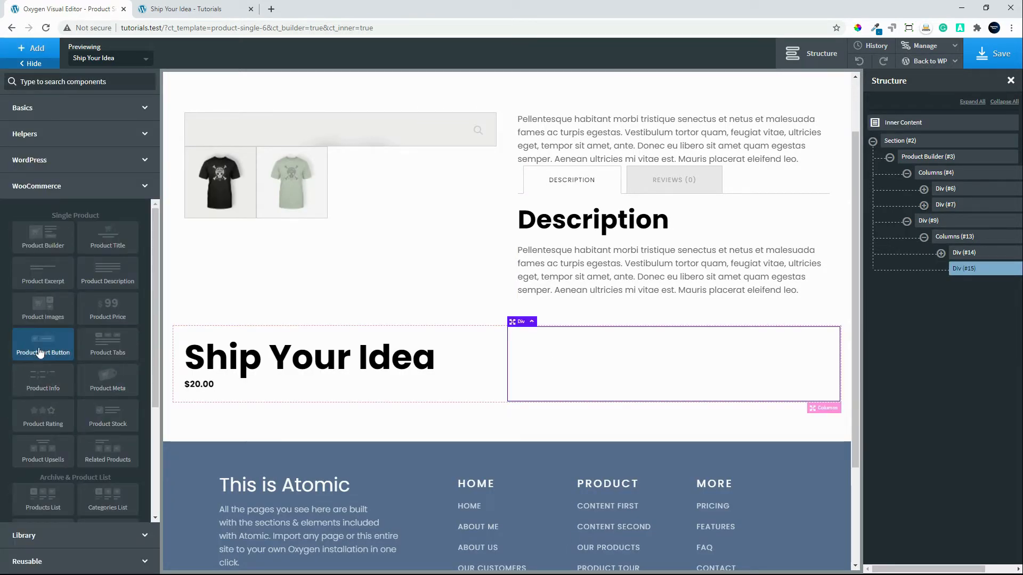
pyautogui.click(48, 346)
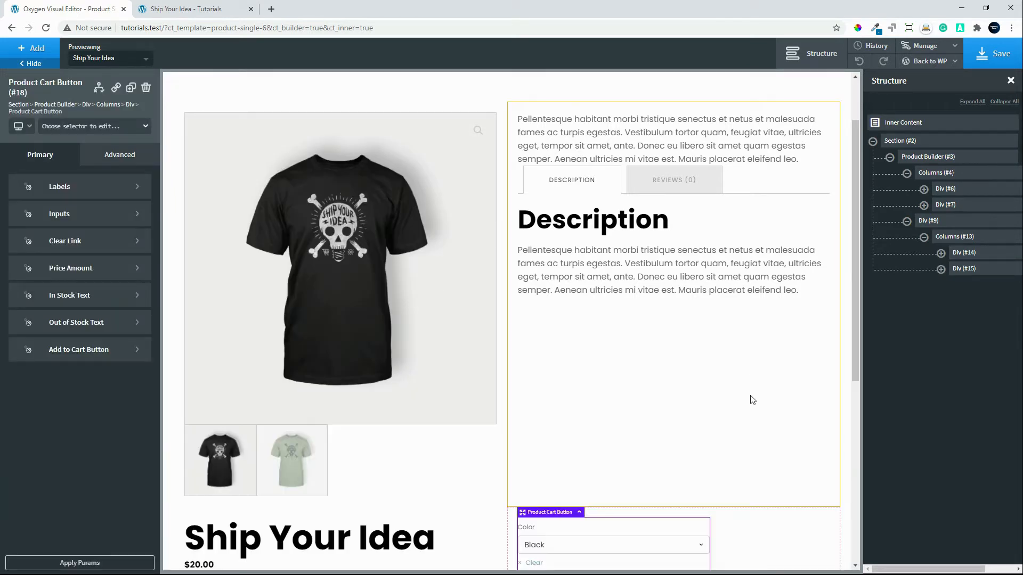
pyautogui.scroll(-3, 749, 403)
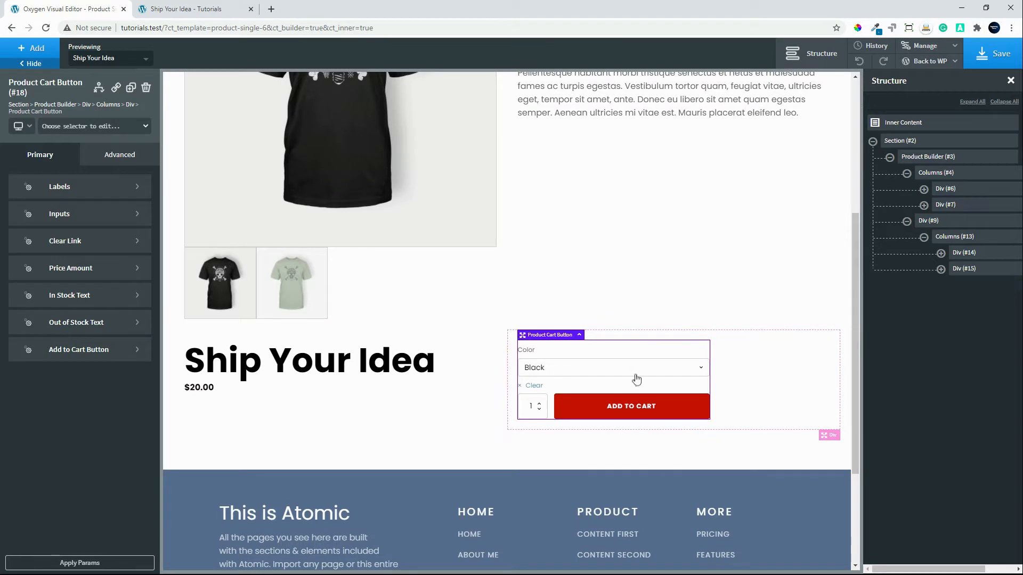
# Set the lower Div's position to fixed, with left, right and bottom offsets of 0 px.
pyautogui.click(933, 224)
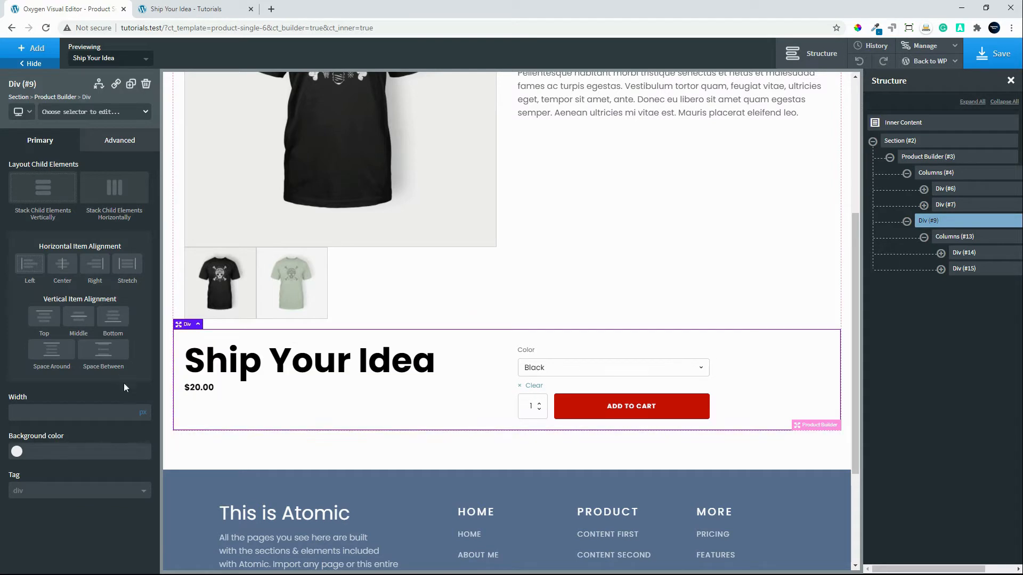
pyautogui.click(121, 142)
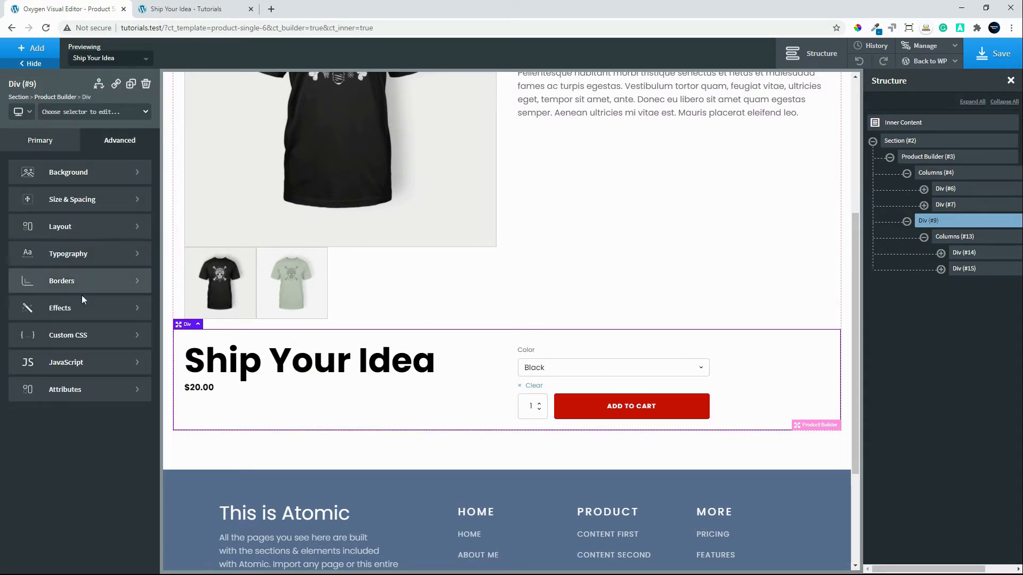
pyautogui.click(72, 234)
pyautogui.scroll(-5, 85, 501)
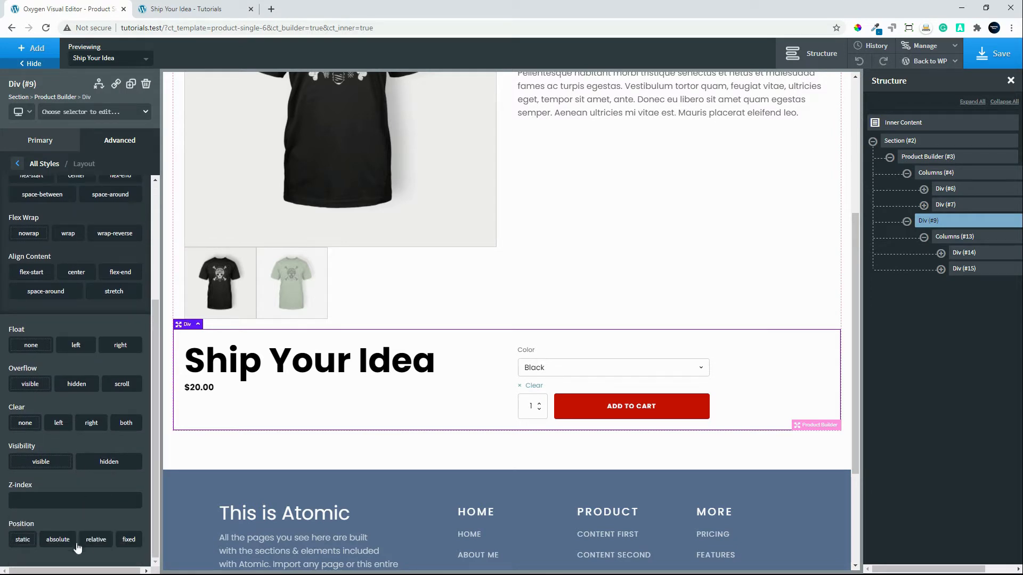
pyautogui.click(129, 540)
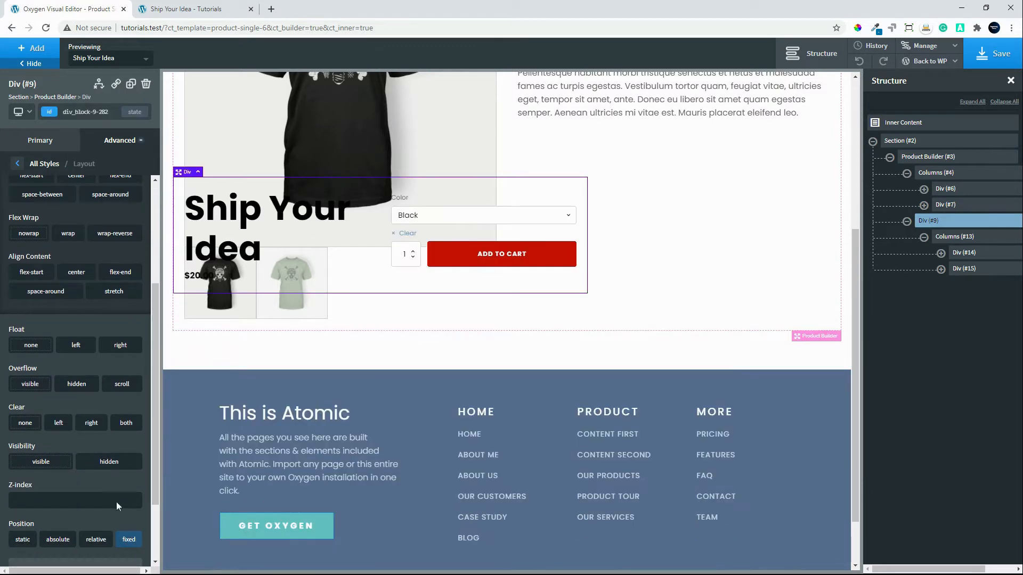
pyautogui.scroll(-2, 116, 502)
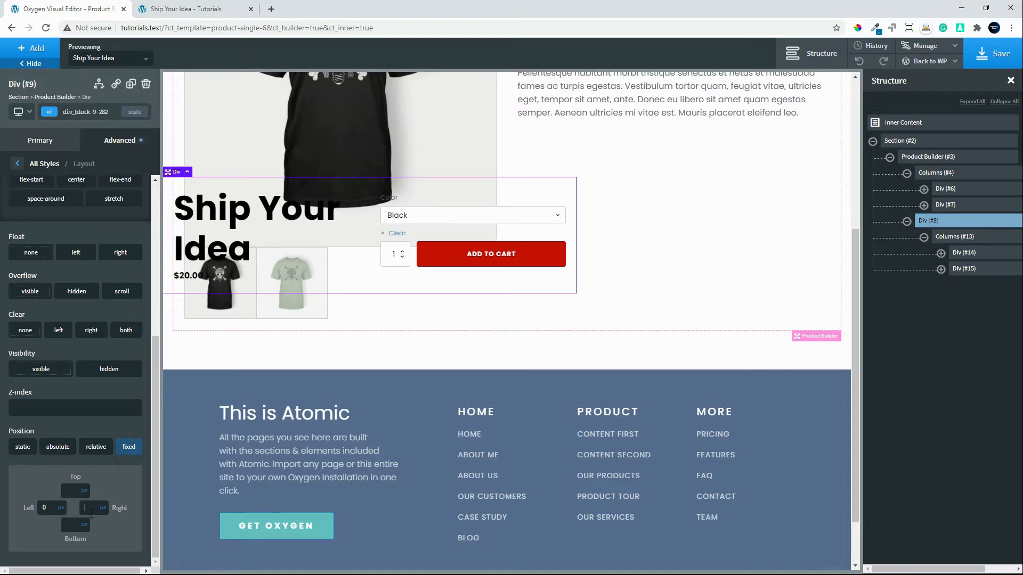
pyautogui.write('00')
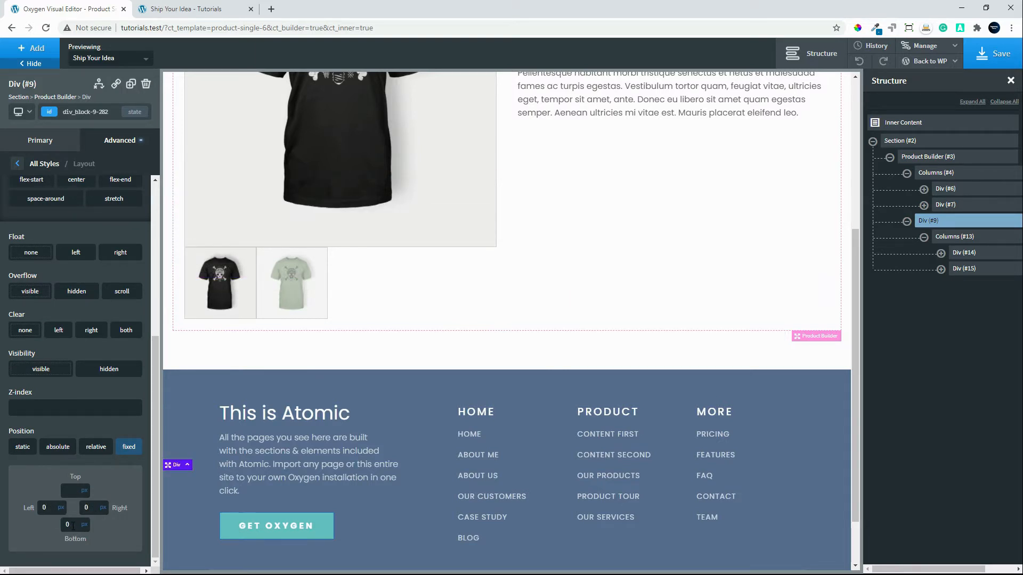
# Set the lower Div's background color to white, #ffffff.
pyautogui.click(17, 164)
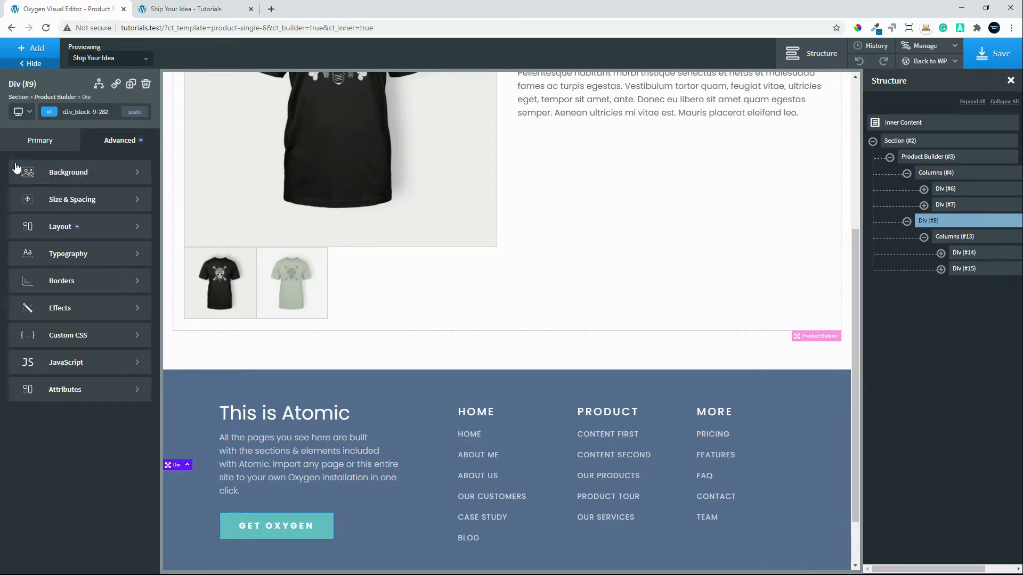
pyautogui.click(76, 174)
pyautogui.click(17, 205)
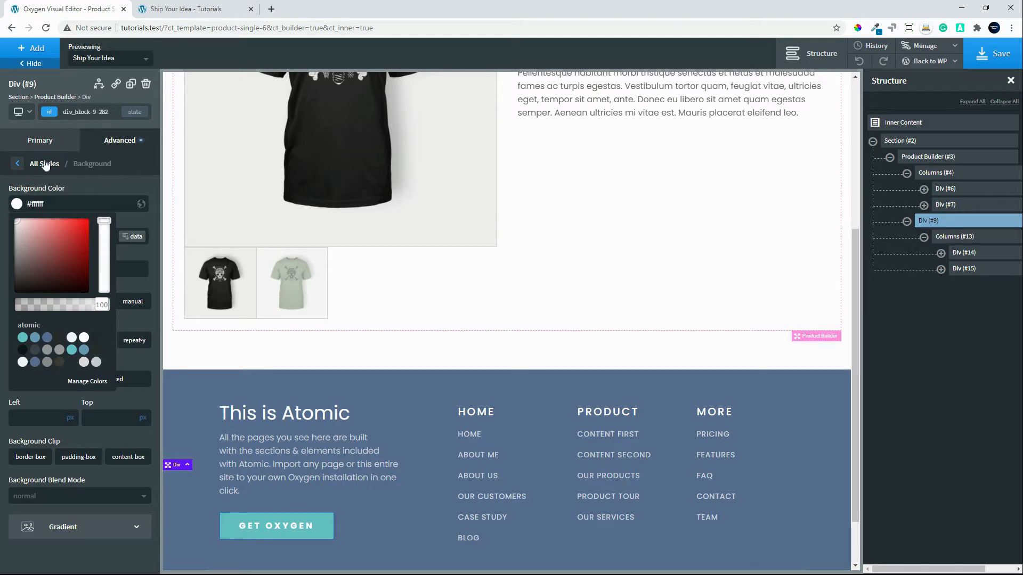
# Set the z-index of the fixed Div to 9999 in its layout styles.
pyautogui.click(19, 167)
pyautogui.click(72, 232)
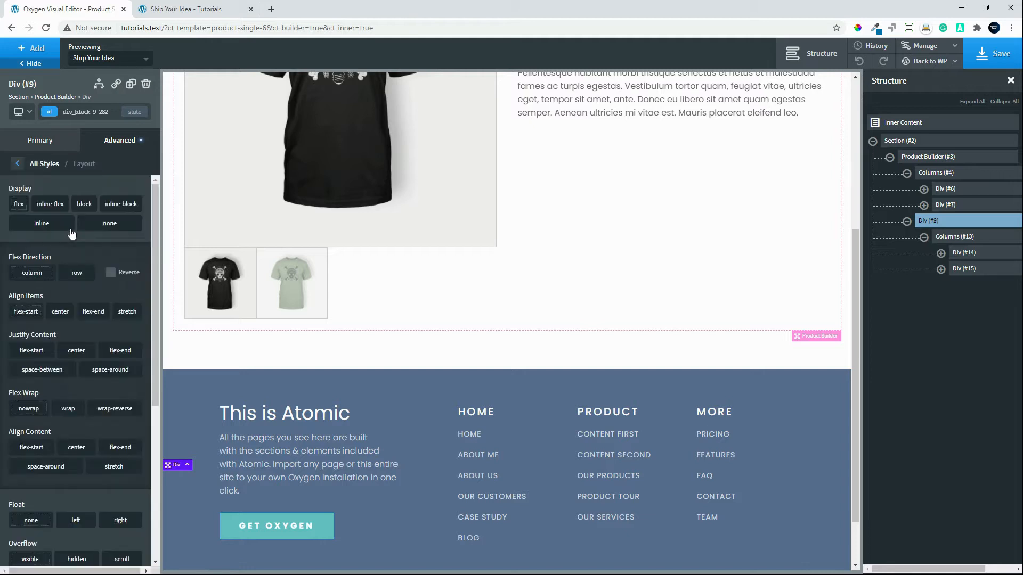
pyautogui.scroll(-4, 30, 521)
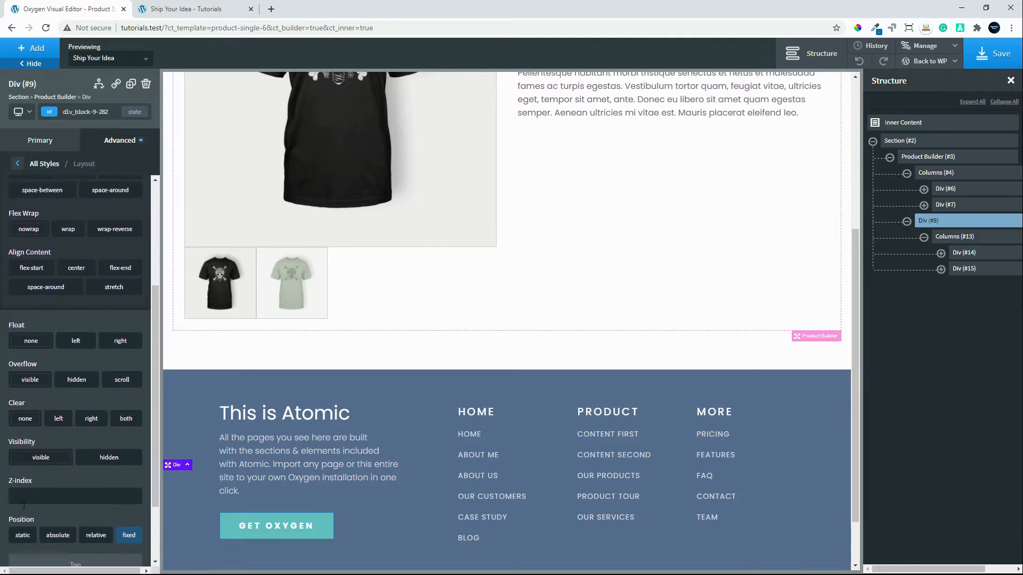
pyautogui.click(34, 489)
pyautogui.write('9999')
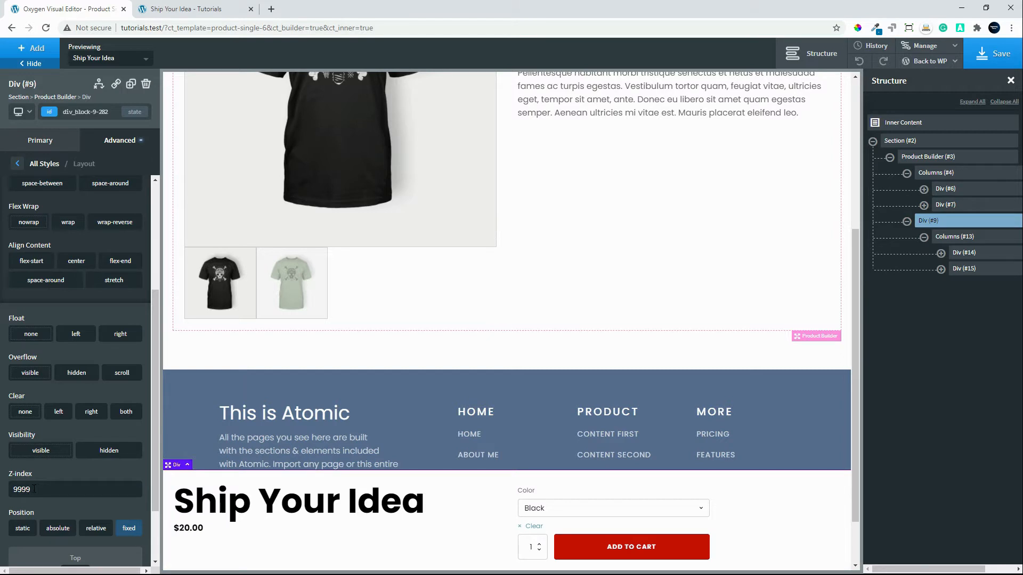
pyautogui.scroll(-1, 372, 507)
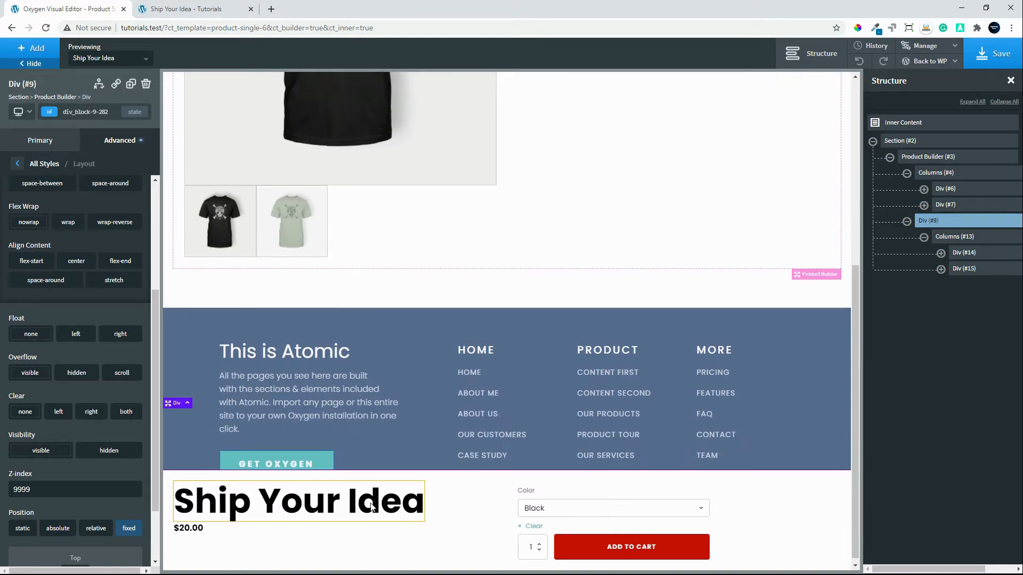
pyautogui.scroll(2, 372, 507)
pyautogui.click(18, 165)
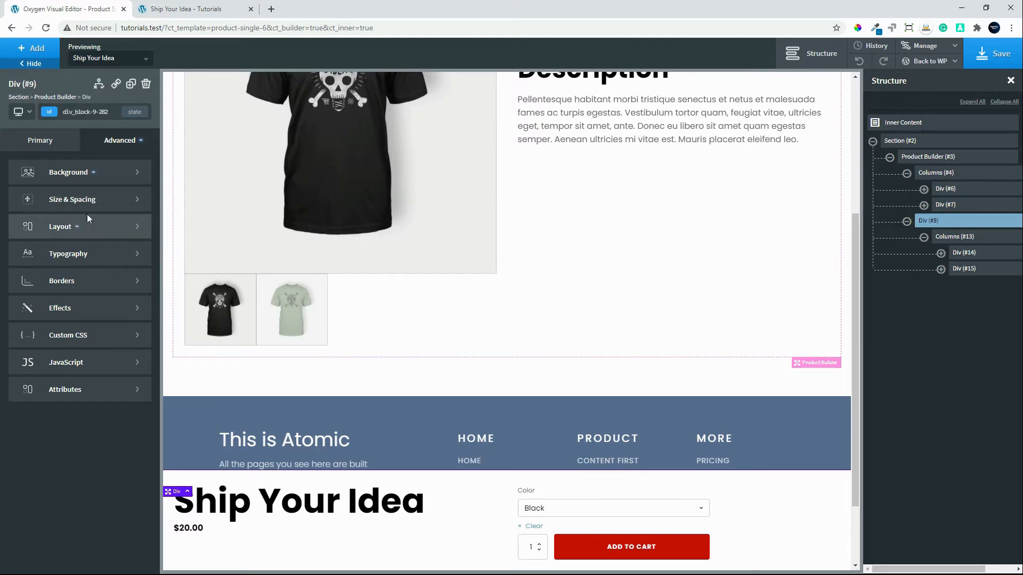
# Give the fixed Div a box shadow colored black at 30% opacity, rgba(0,0,0,0.3).
pyautogui.click(73, 313)
pyautogui.click(69, 279)
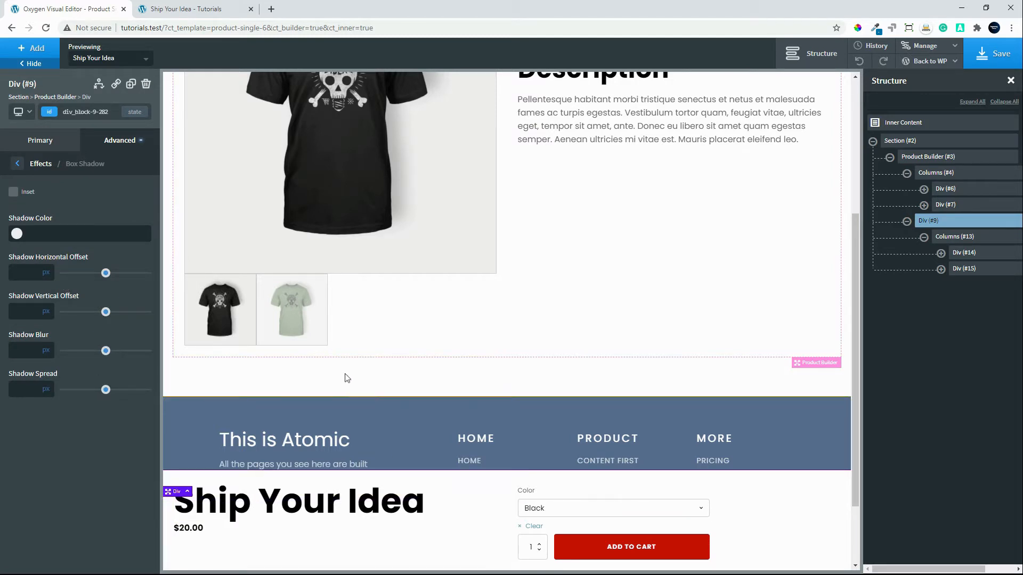
pyautogui.click(17, 233)
pyautogui.moveTo(106, 335); pyautogui.dragTo(52, 357)
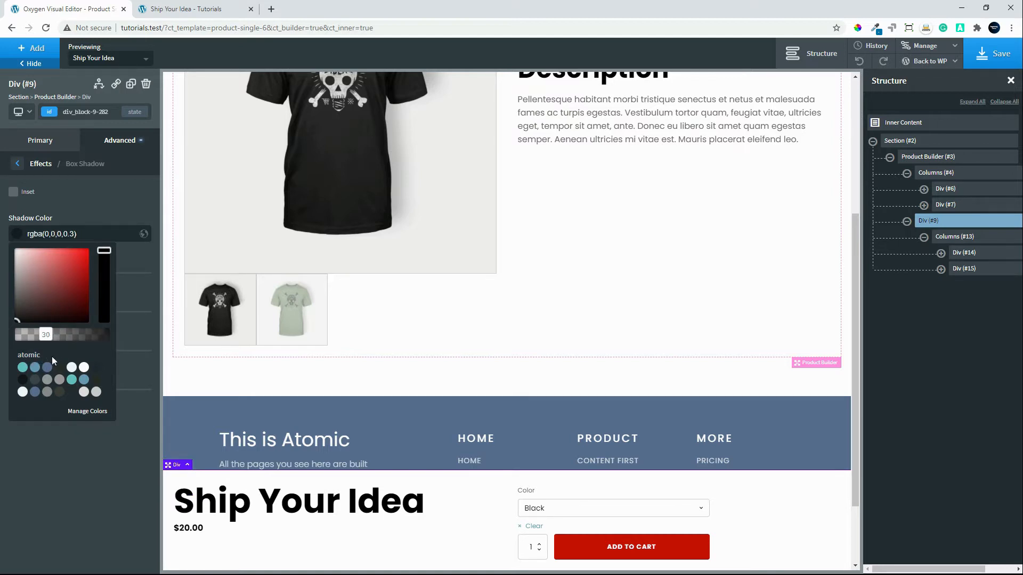
pyautogui.click(96, 213)
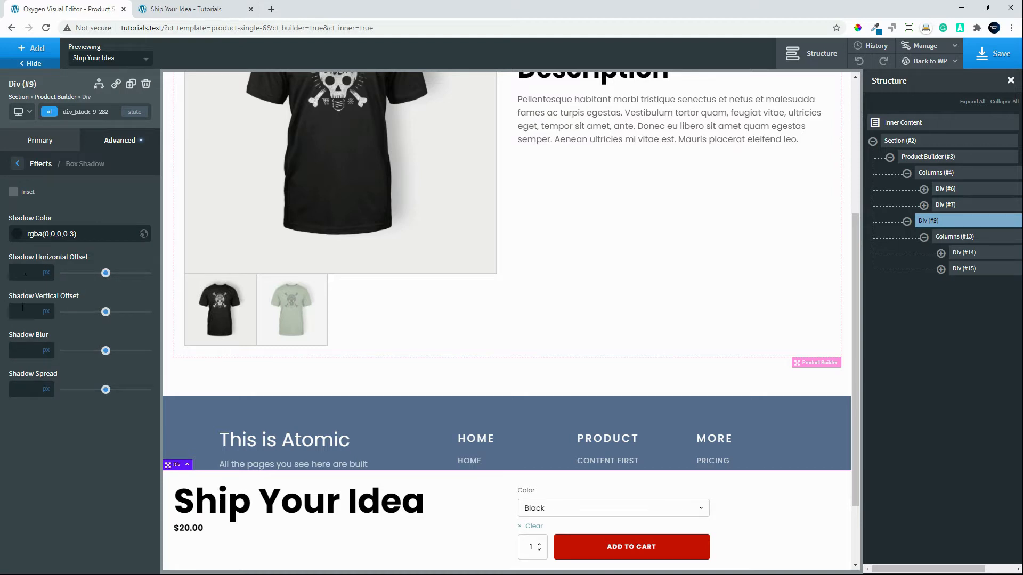
# Set the box shadow's horizontal offset, vertical offset and blur to 15 px each, and check the fixed bar against the page.
pyautogui.write('151515')
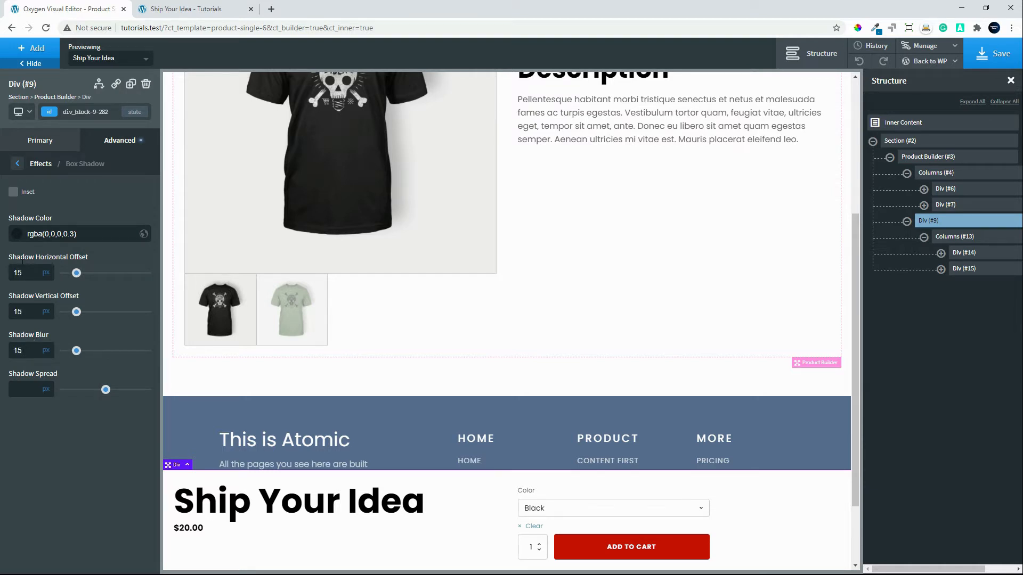
pyautogui.scroll(-3, 379, 350)
pyautogui.scroll(2, 378, 350)
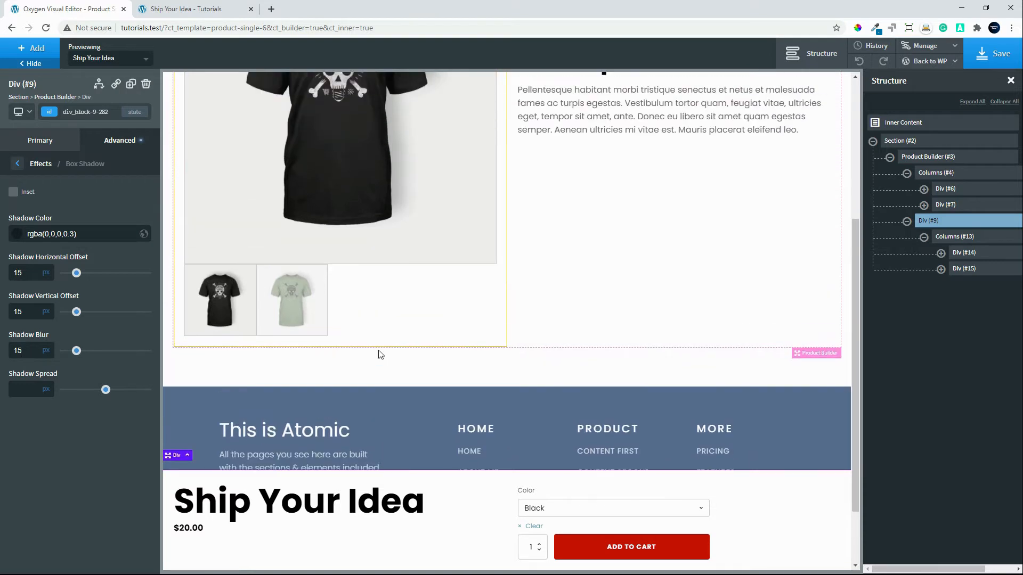
pyautogui.scroll(4, 378, 350)
pyautogui.scroll(-2, 378, 350)
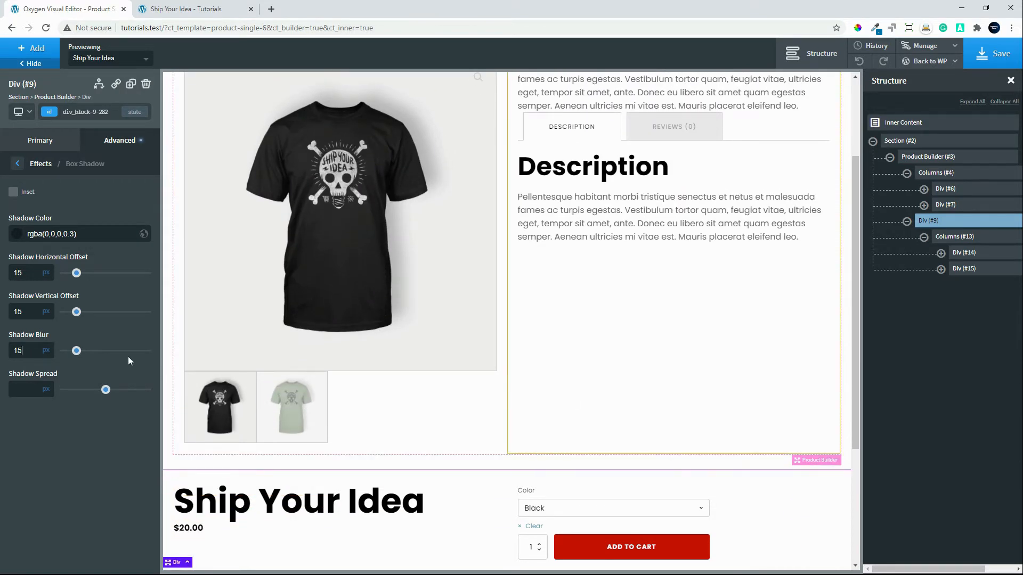
# Set the box shadow's vertical offset to -10 px so it is cast above the fixed bar.
pyautogui.doubleClick(15, 311)
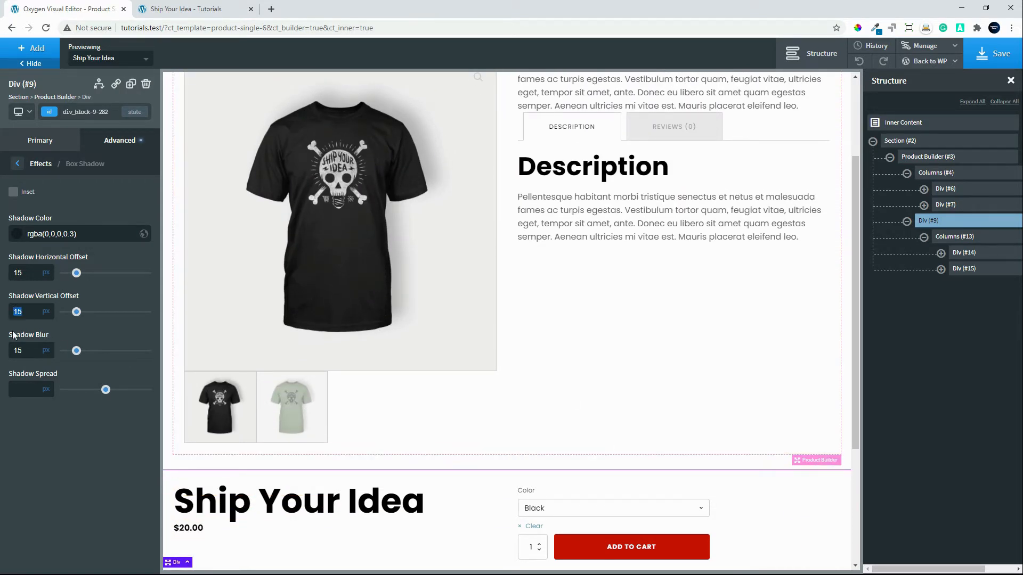
pyautogui.write('-15')
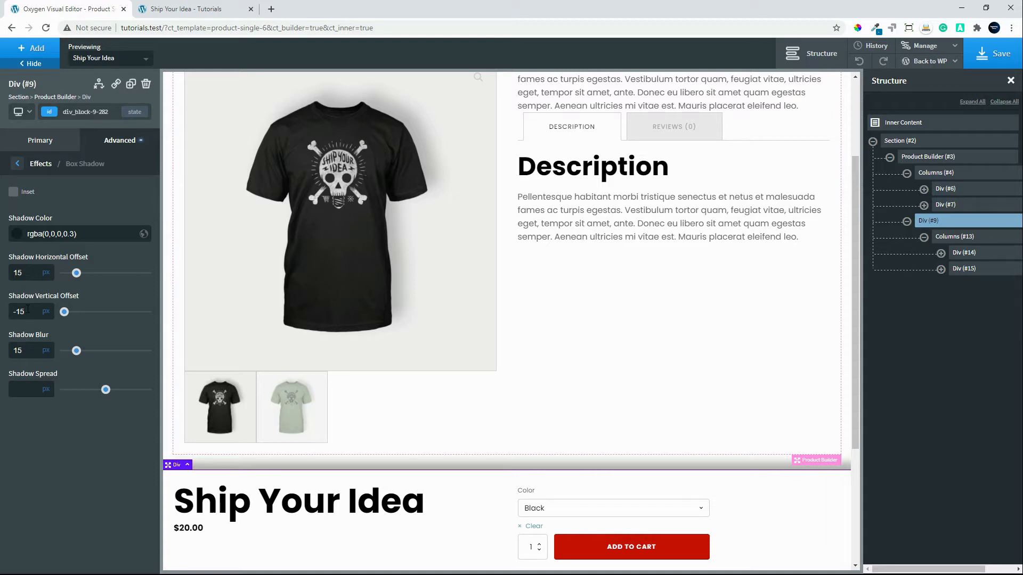
pyautogui.press('BackSpace')
pyautogui.write('0')
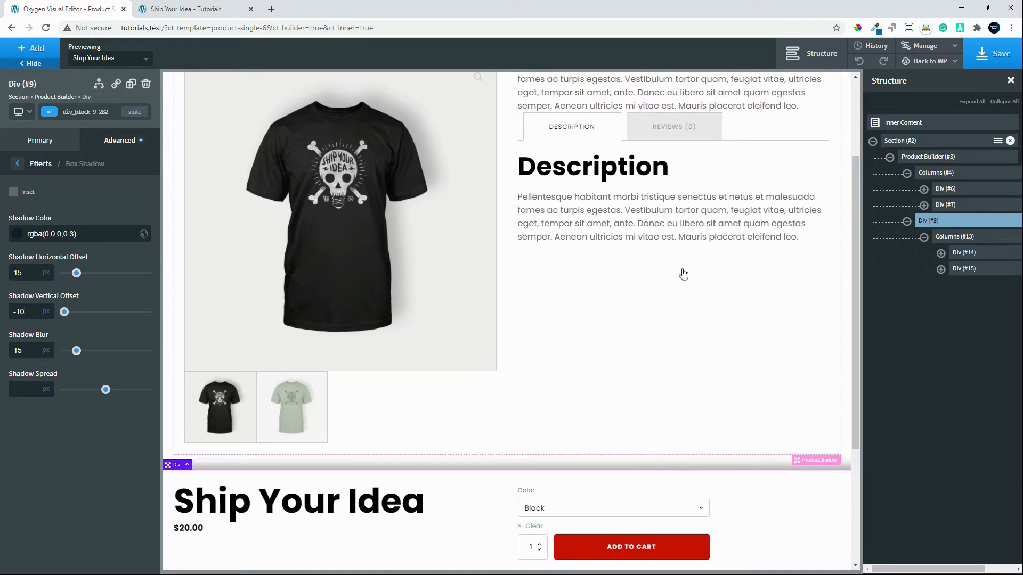
# Give the Product Excerpt in the second product column a bottom margin of 20 px.
pyautogui.scroll(2, 684, 275)
pyautogui.click(609, 215)
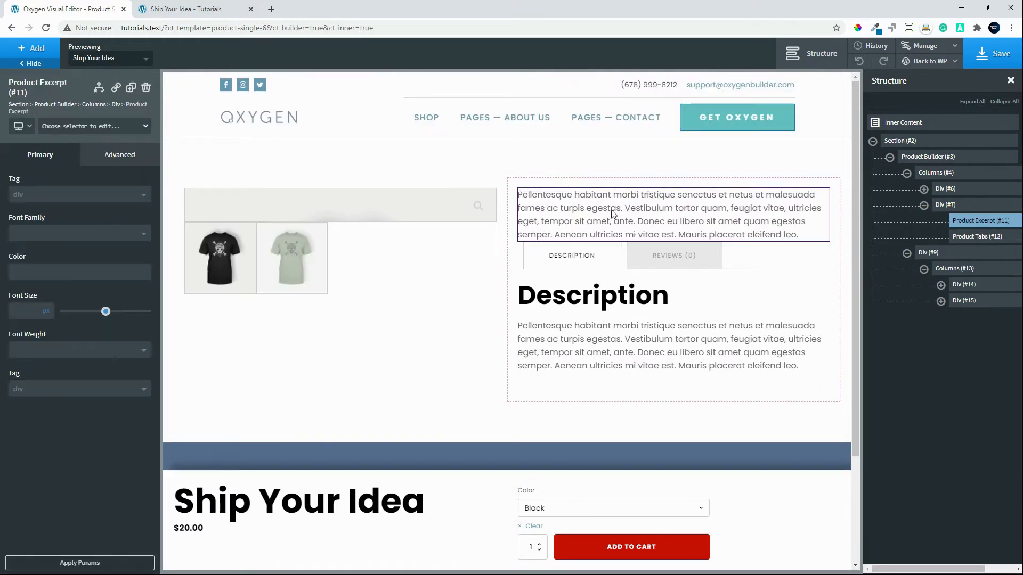
pyautogui.click(117, 154)
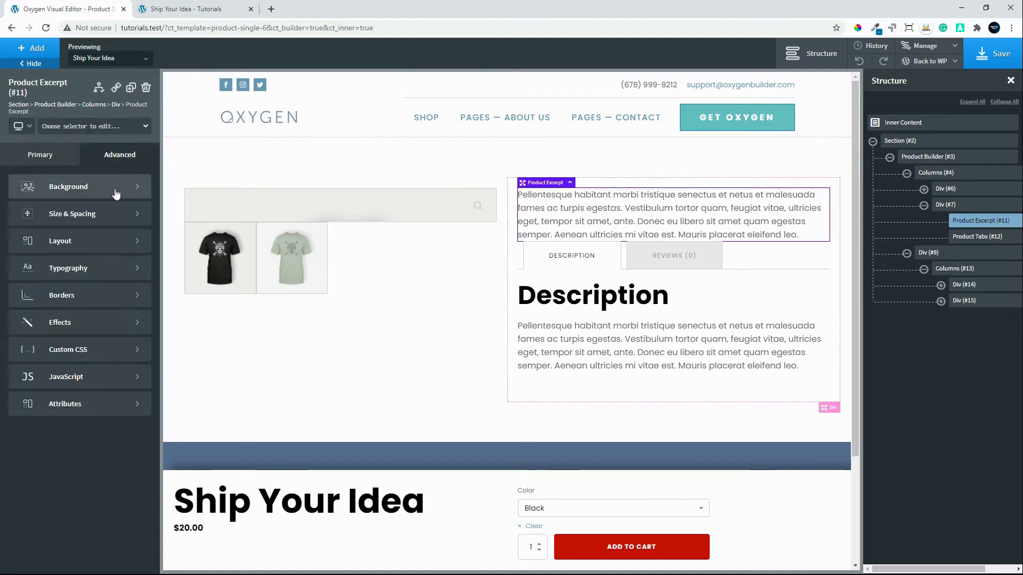
pyautogui.click(85, 211)
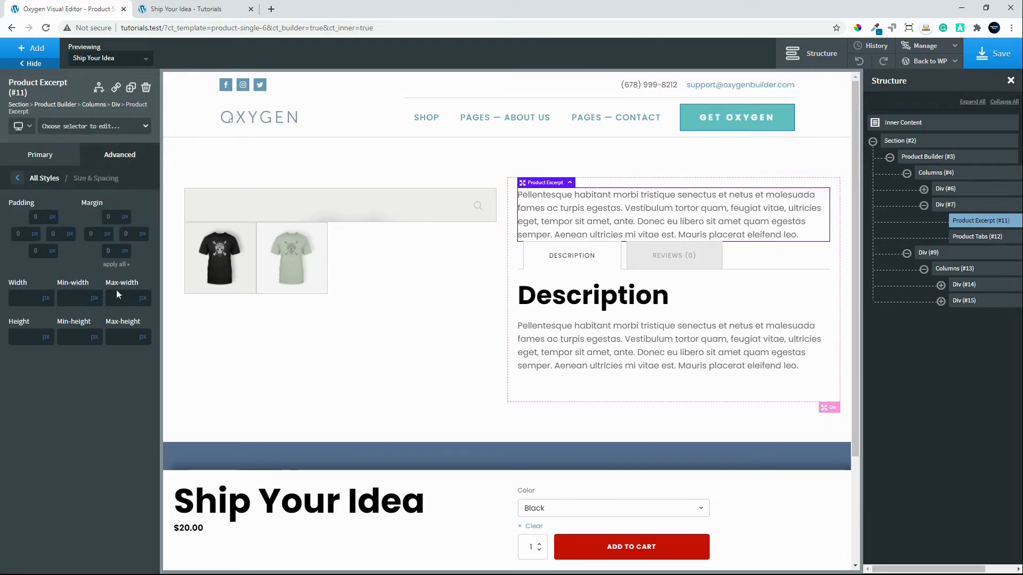
pyautogui.write('20')
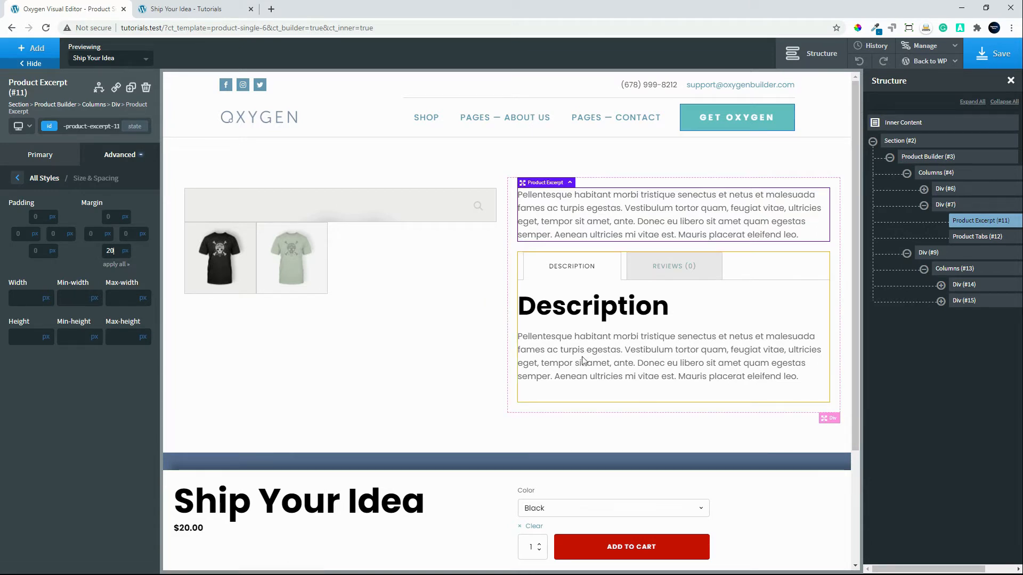
# Set the heading font size of the Product Tabs element to 0 px to hide the Description heading.
pyautogui.click(588, 306)
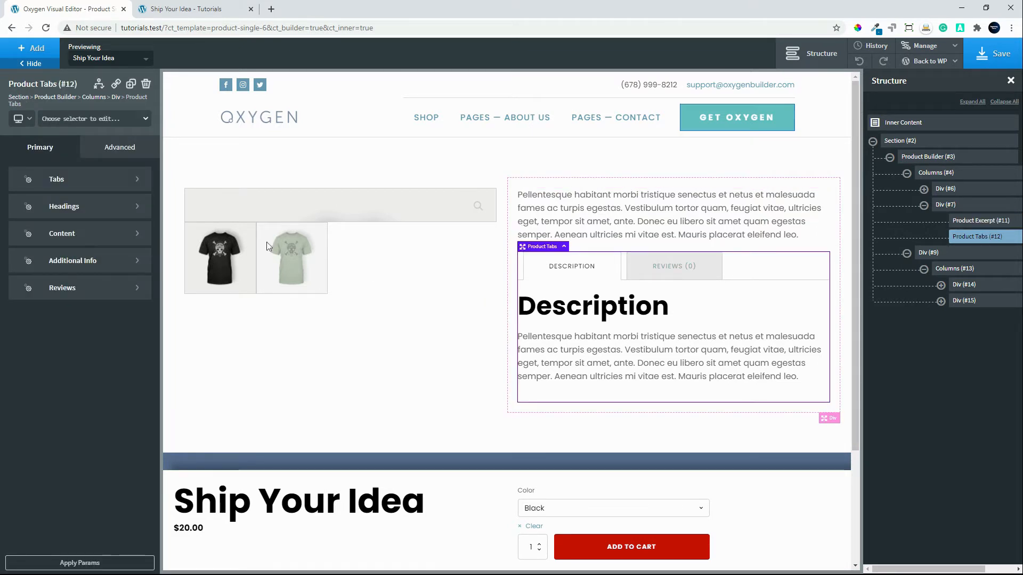
pyautogui.click(91, 179)
pyautogui.click(18, 175)
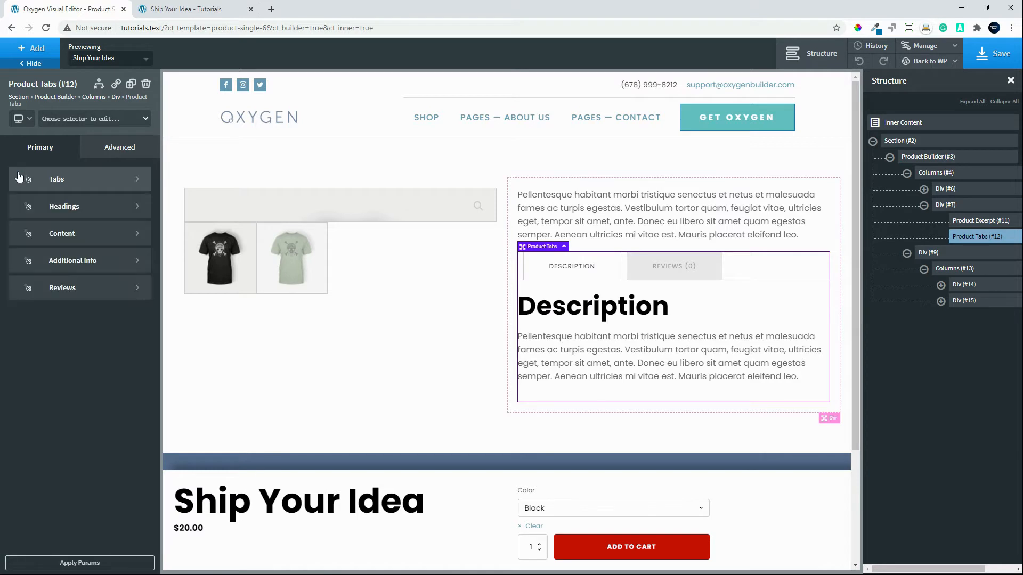
pyautogui.click(109, 205)
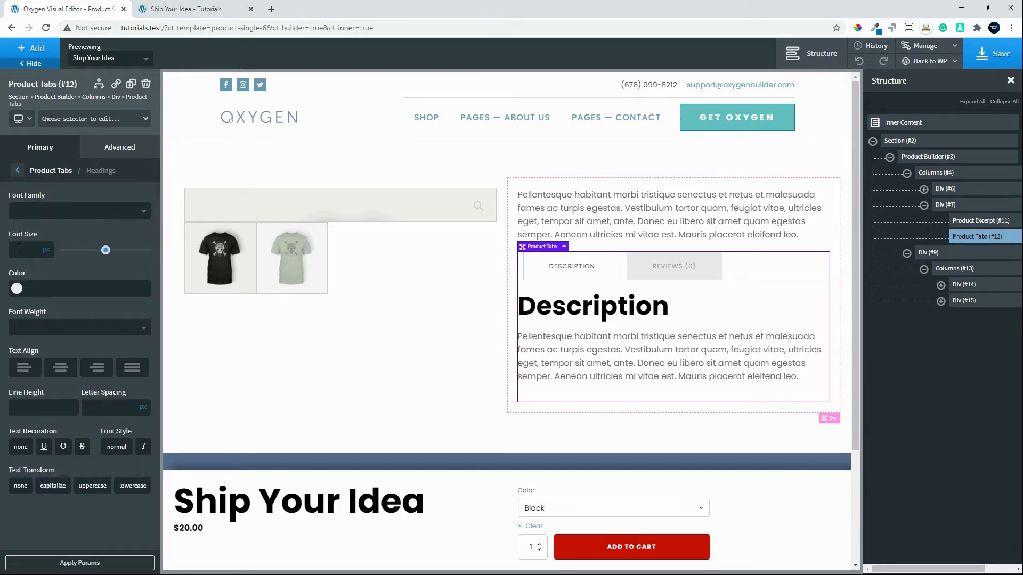
pyautogui.write('0')
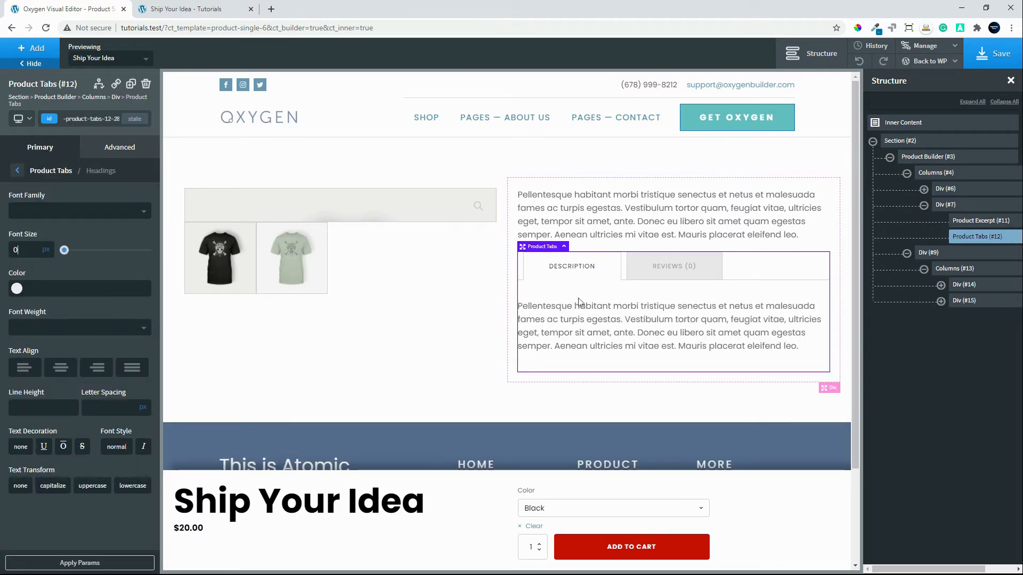
# Set the Product Tabs content padding to 15 px on the left and right.
pyautogui.click(18, 171)
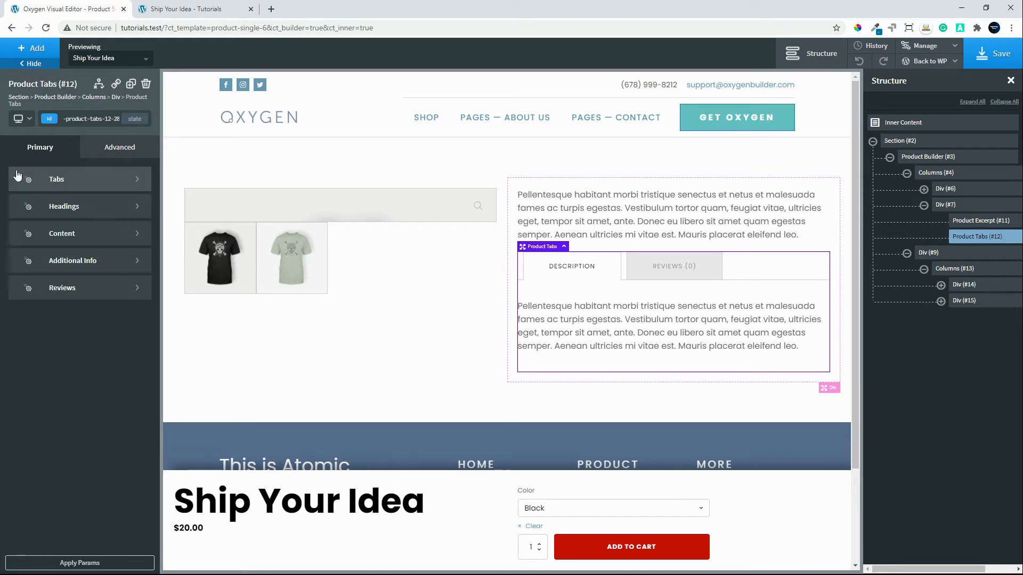
pyautogui.click(64, 235)
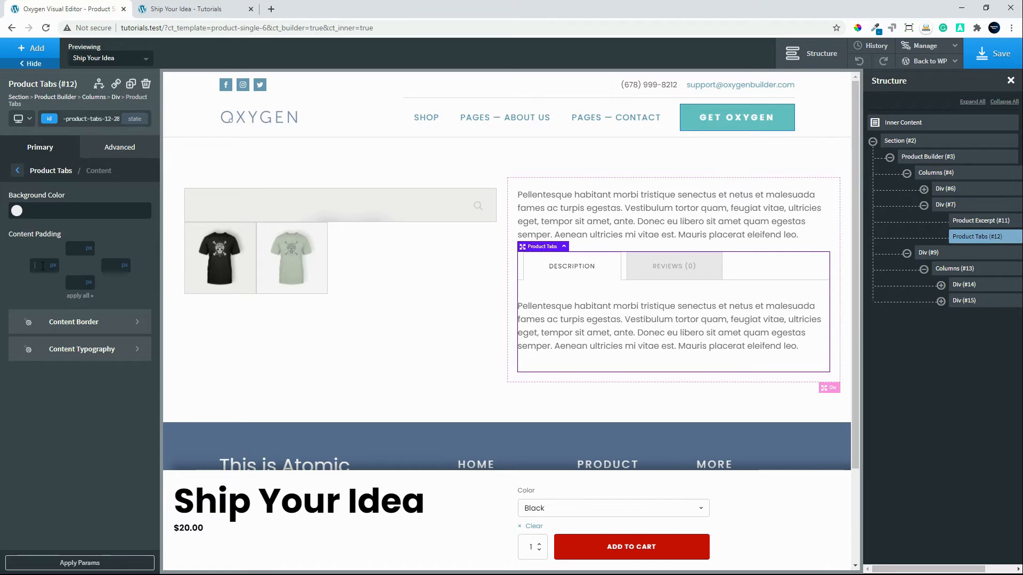
pyautogui.write('15')
pyautogui.click(125, 265)
pyautogui.write('15')
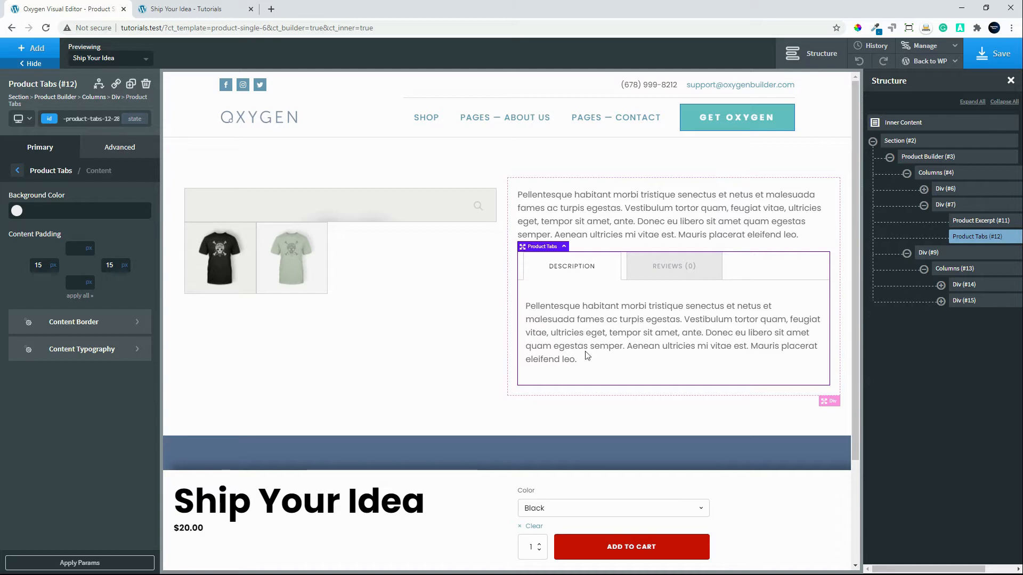
# Center the items horizontally in the fixed bar's first column, which holds the title and price.
pyautogui.scroll(-2, 533, 395)
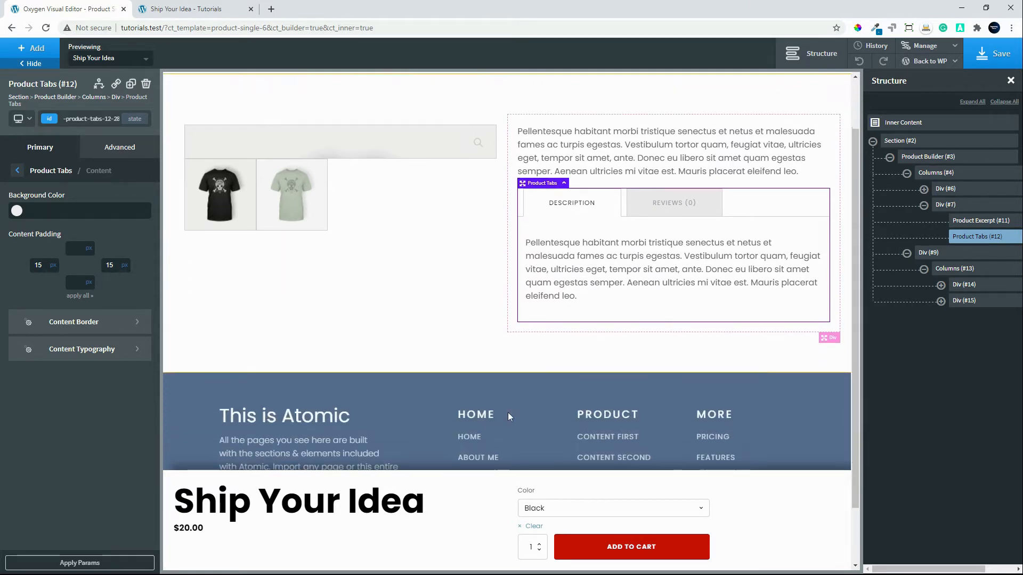
pyautogui.scroll(-2, 507, 417)
pyautogui.click(448, 525)
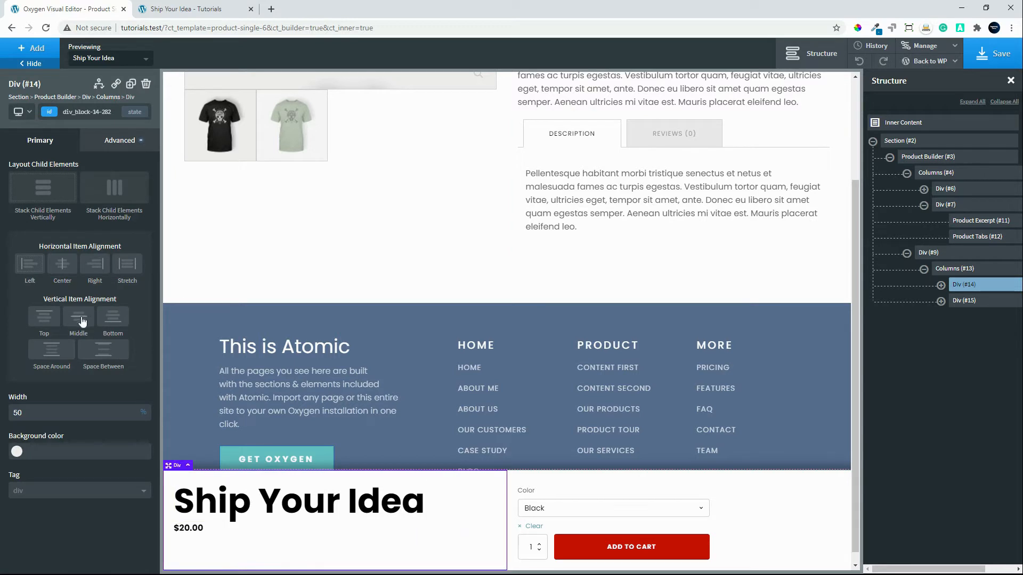
pyautogui.click(62, 265)
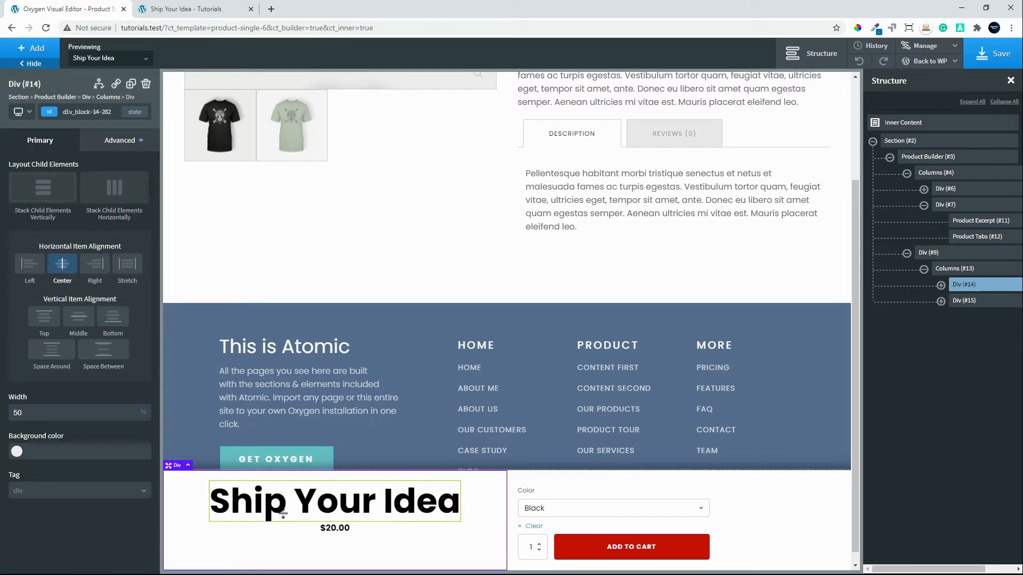
# Set the Product Title's font weight to 500.
pyautogui.click(327, 515)
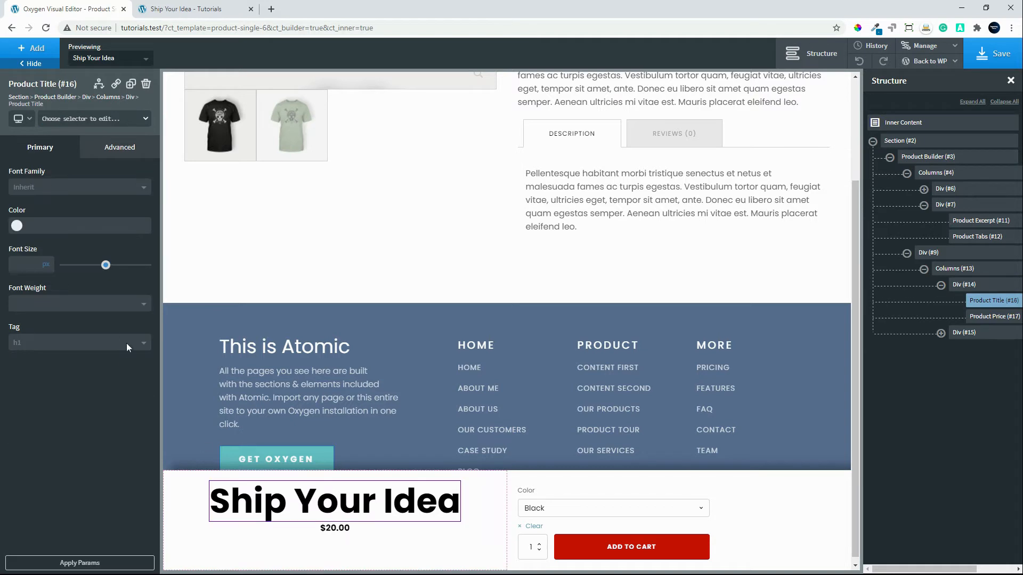
pyautogui.click(119, 145)
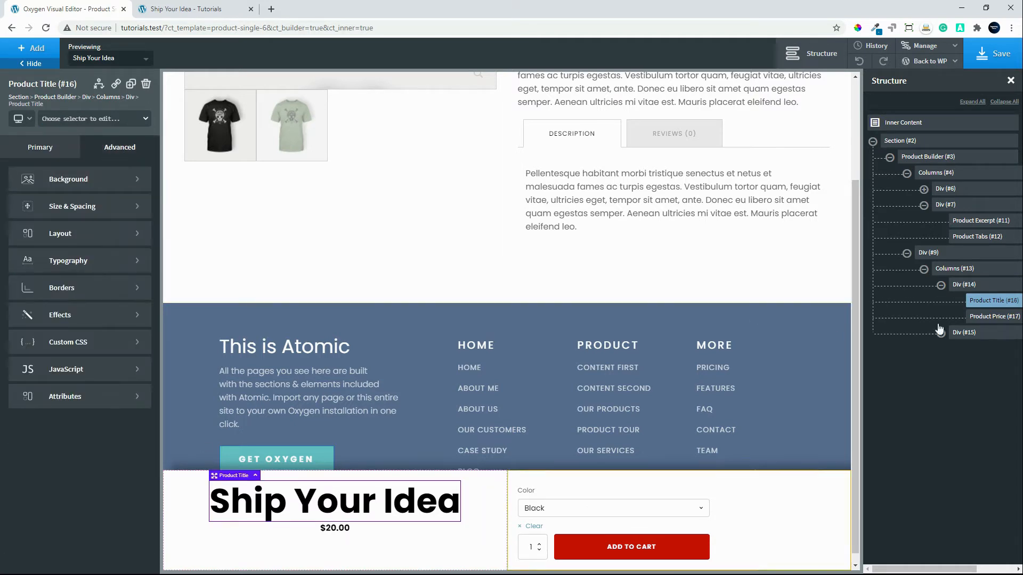
pyautogui.click(26, 154)
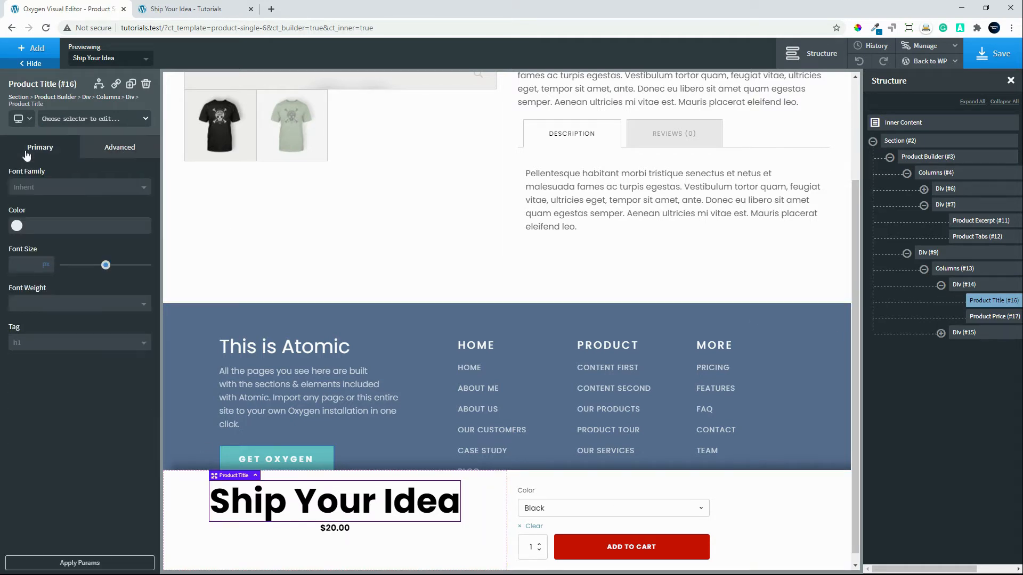
pyautogui.click(71, 303)
pyautogui.click(52, 397)
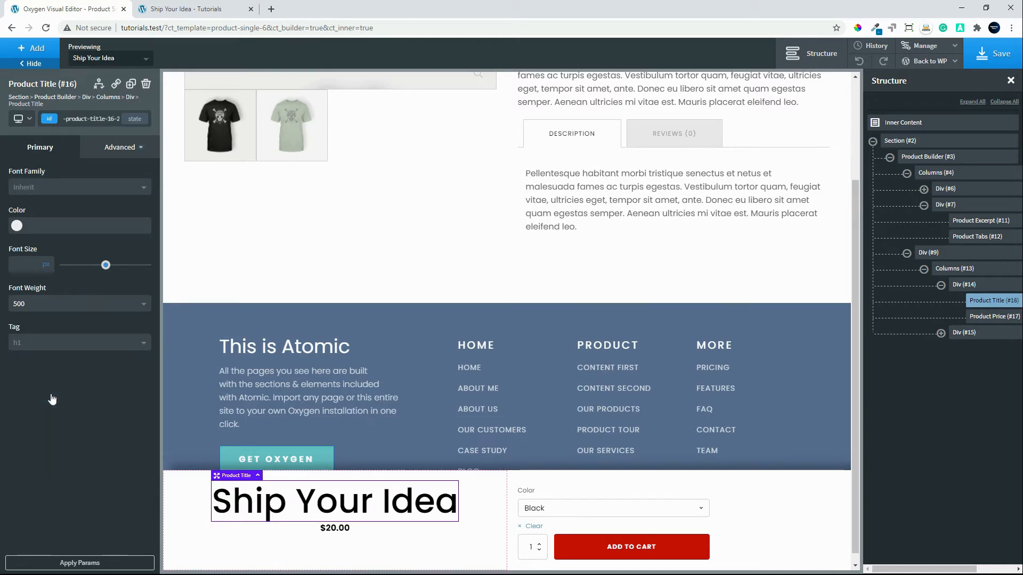
# Give the Product Title in the fixed bar a bottom margin of 20 px.
pyautogui.click(120, 147)
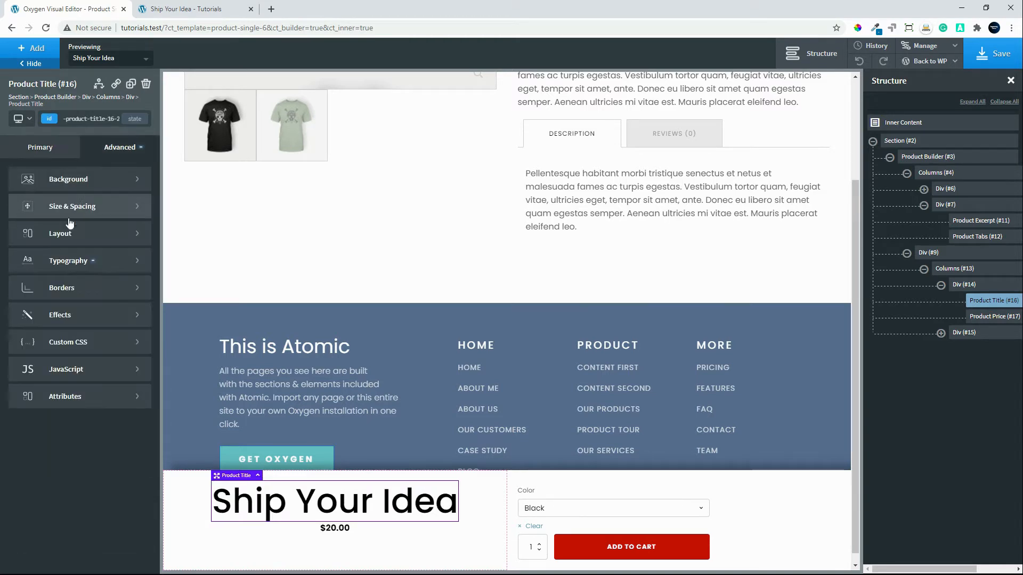
pyautogui.click(50, 207)
pyautogui.click(114, 244)
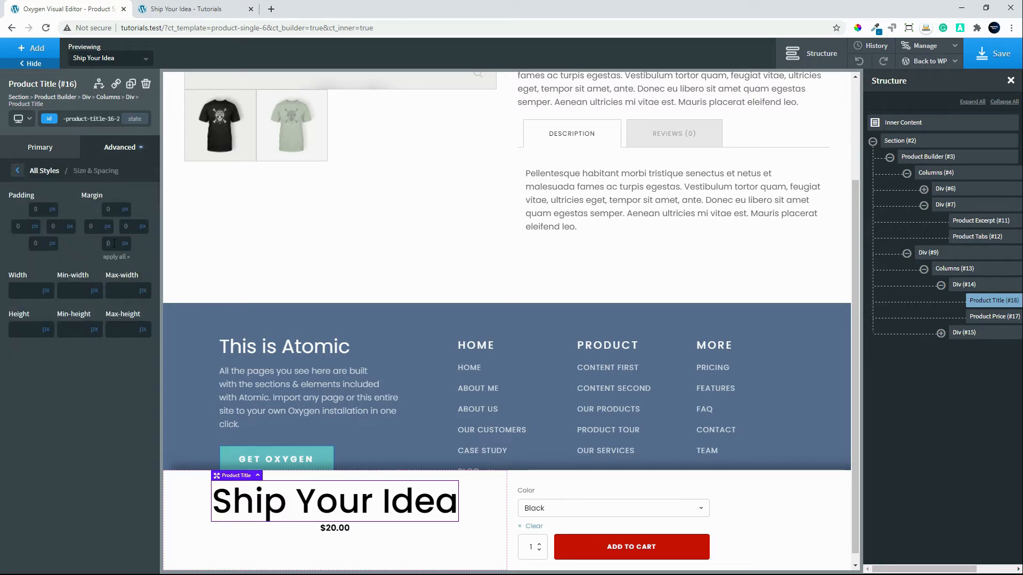
pyautogui.write('20')
# Style the Product Price with a 30 px font size, font weight 500 and red color #ff0000.
pyautogui.click(334, 539)
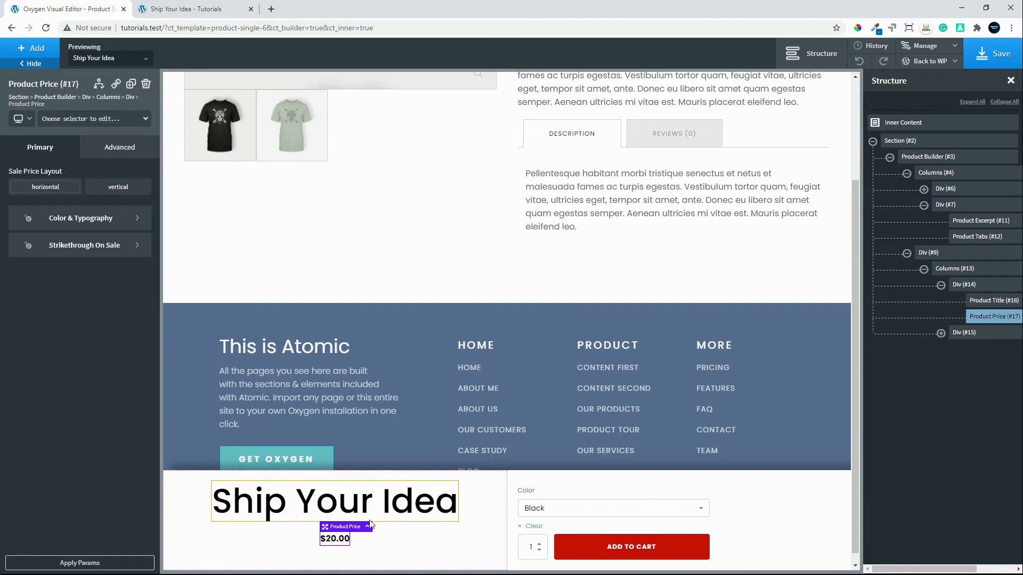
pyautogui.click(102, 218)
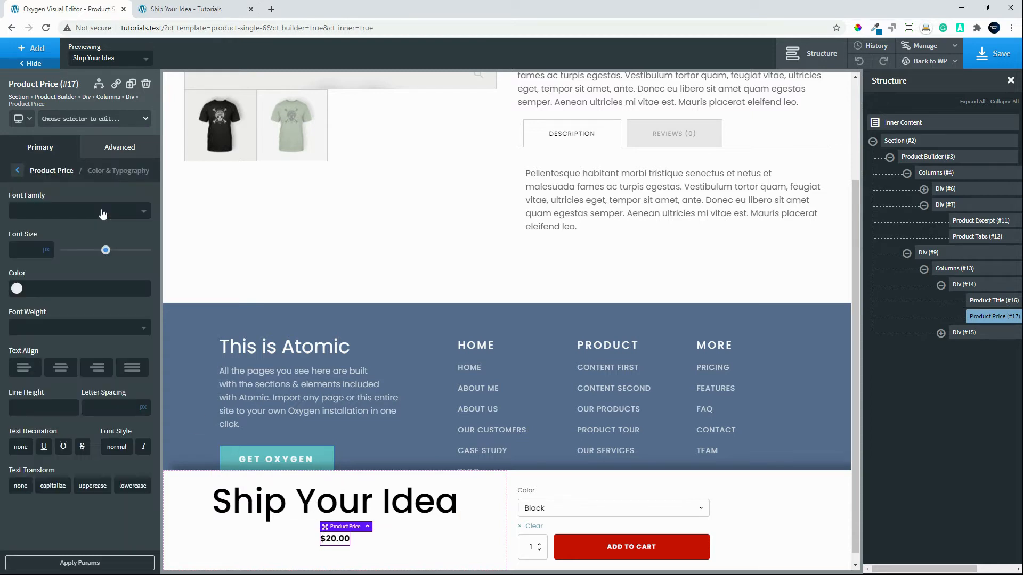
pyautogui.click(14, 250)
pyautogui.write('30')
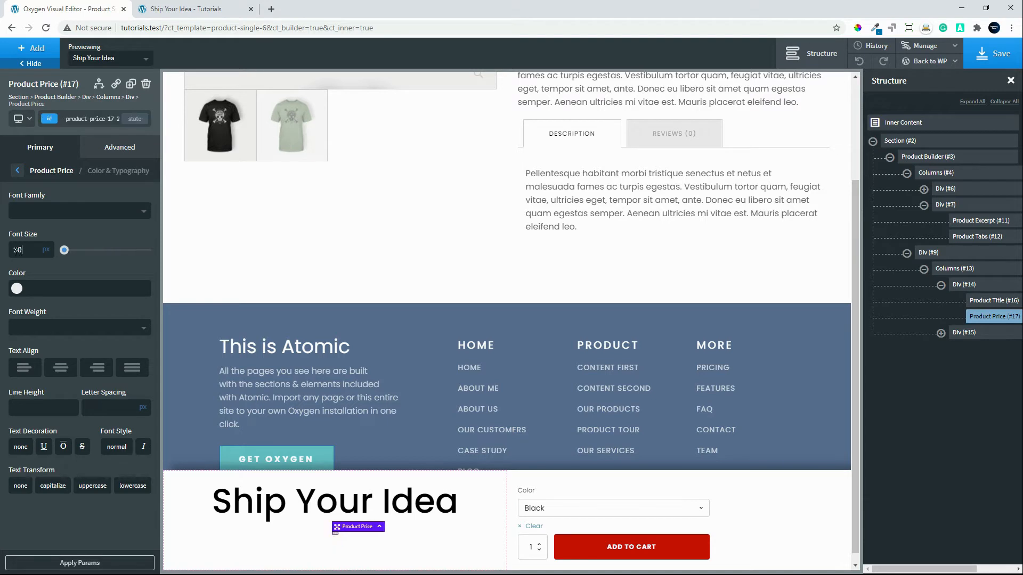
pyautogui.click(27, 327)
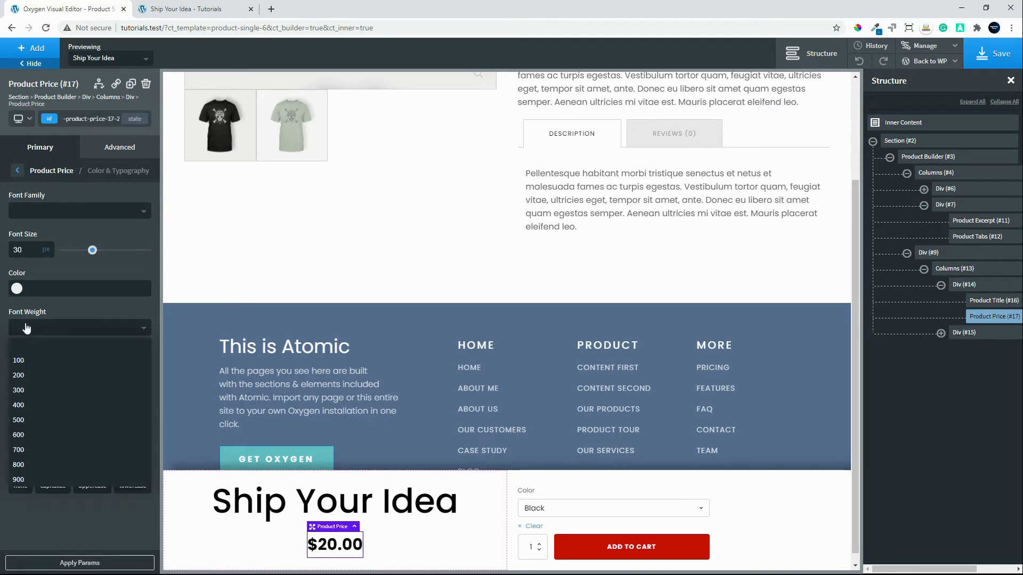
pyautogui.click(54, 374)
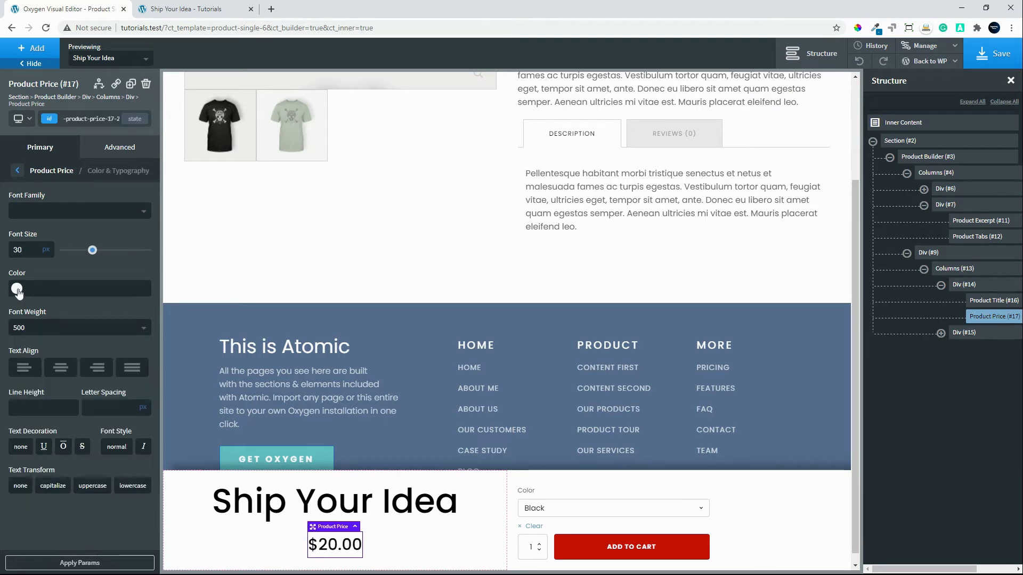
pyautogui.click(17, 289)
pyautogui.moveTo(62, 324); pyautogui.dragTo(109, 294)
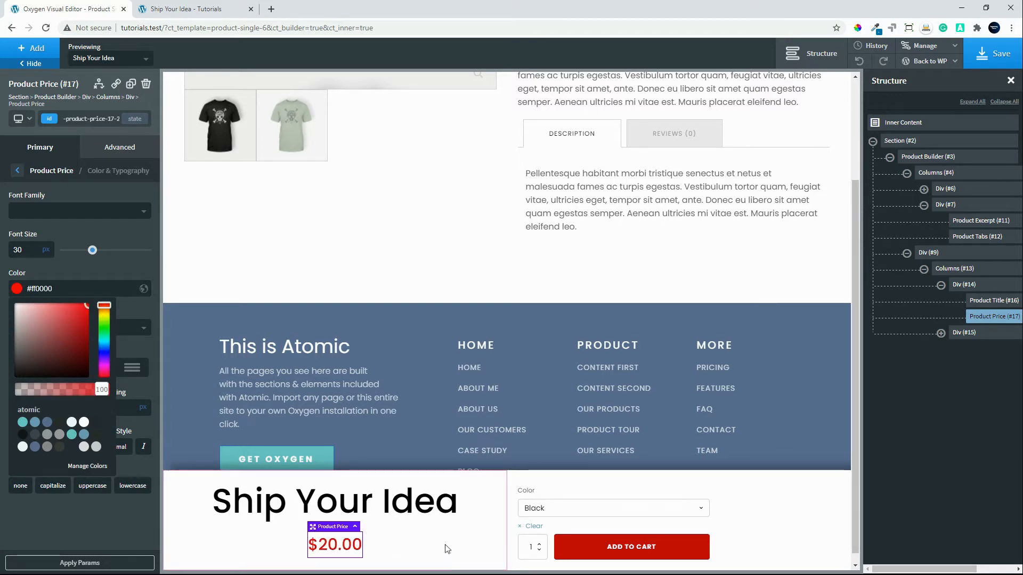
# Center the items horizontally in the fixed bar's second column, which holds the cart button.
pyautogui.click(770, 518)
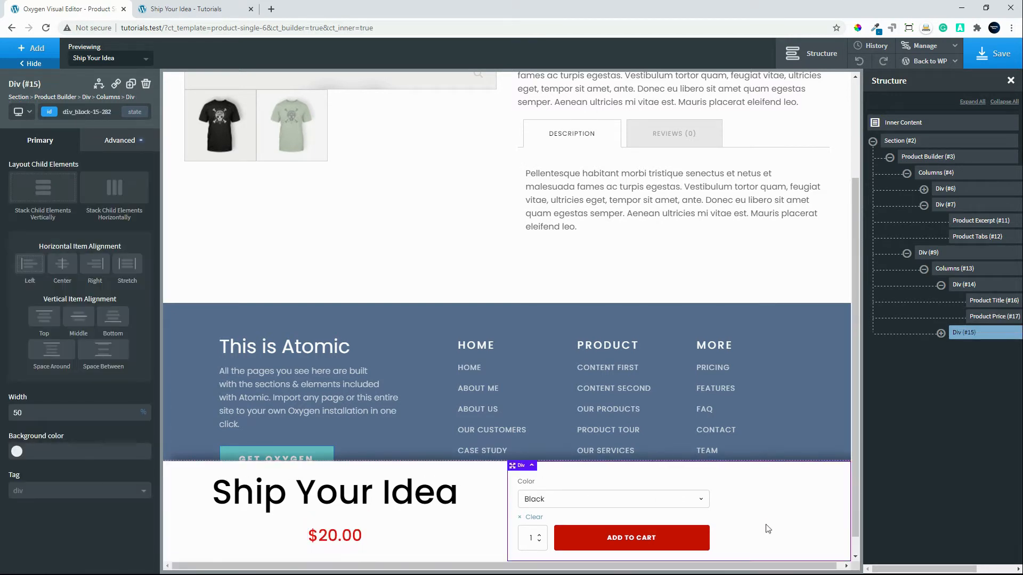
pyautogui.click(62, 265)
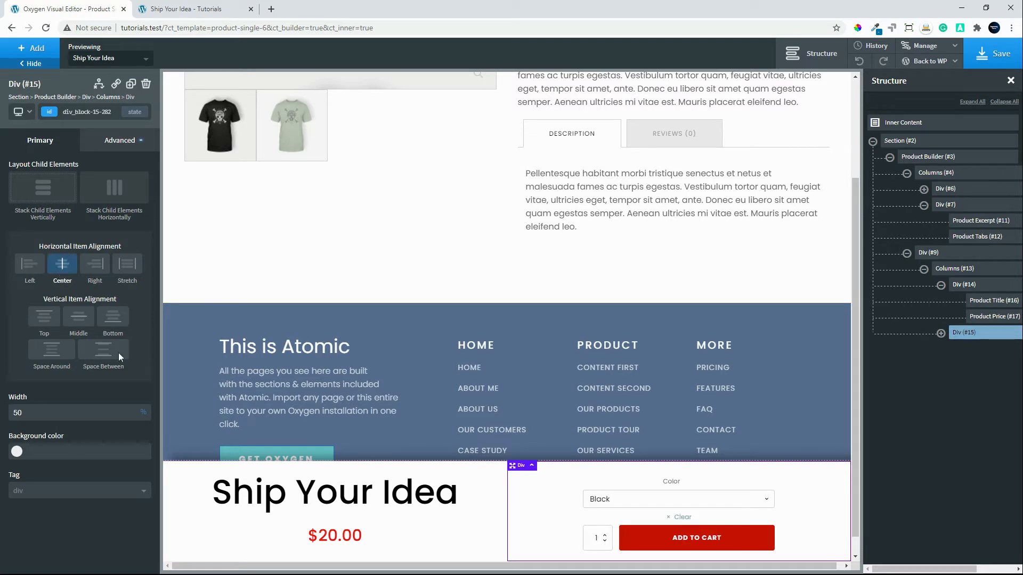
# Set the font size of the Product Cart Button's labels to 20 px.
pyautogui.click(687, 498)
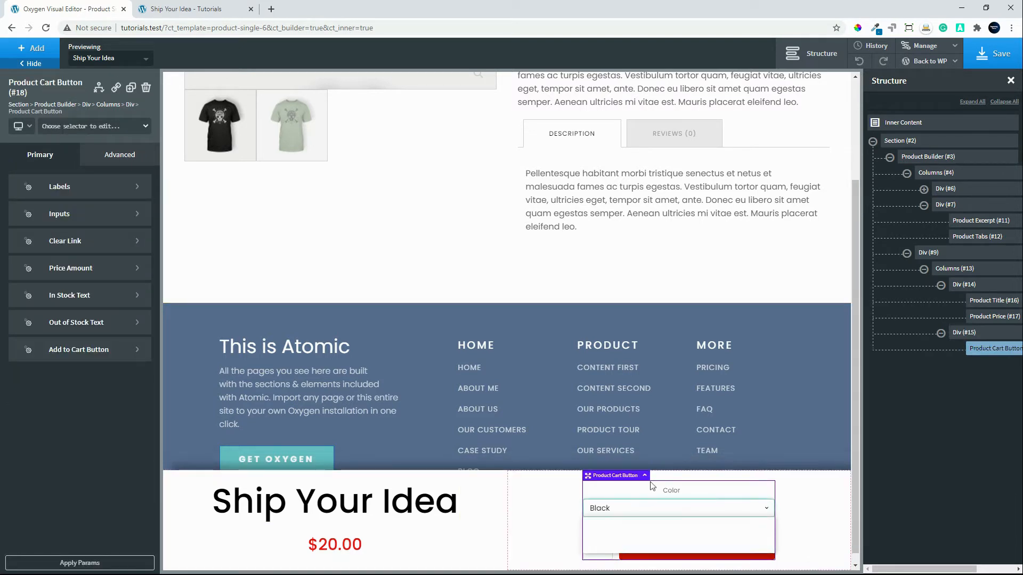
pyautogui.click(83, 186)
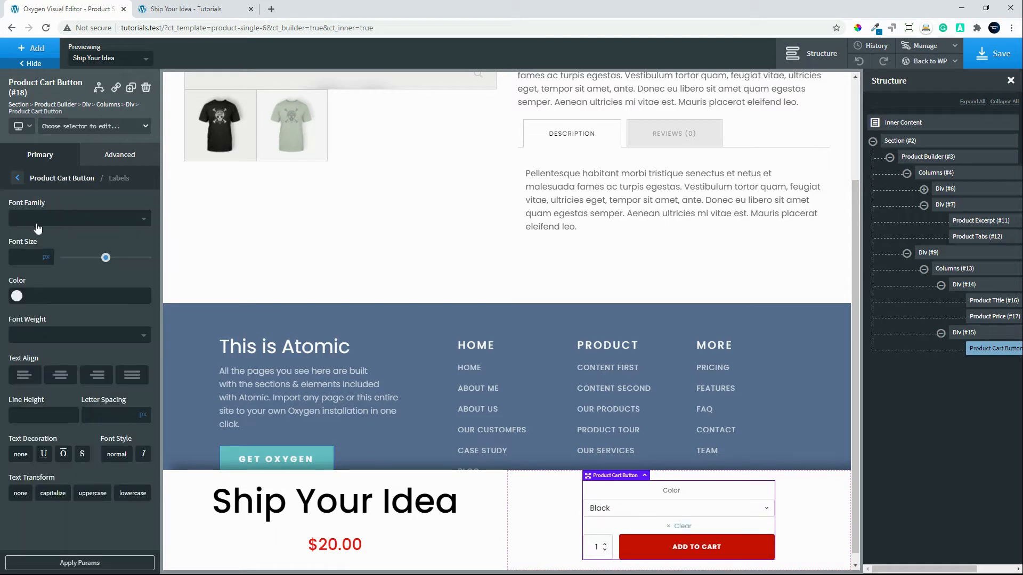
pyautogui.click(24, 256)
pyautogui.write('20')
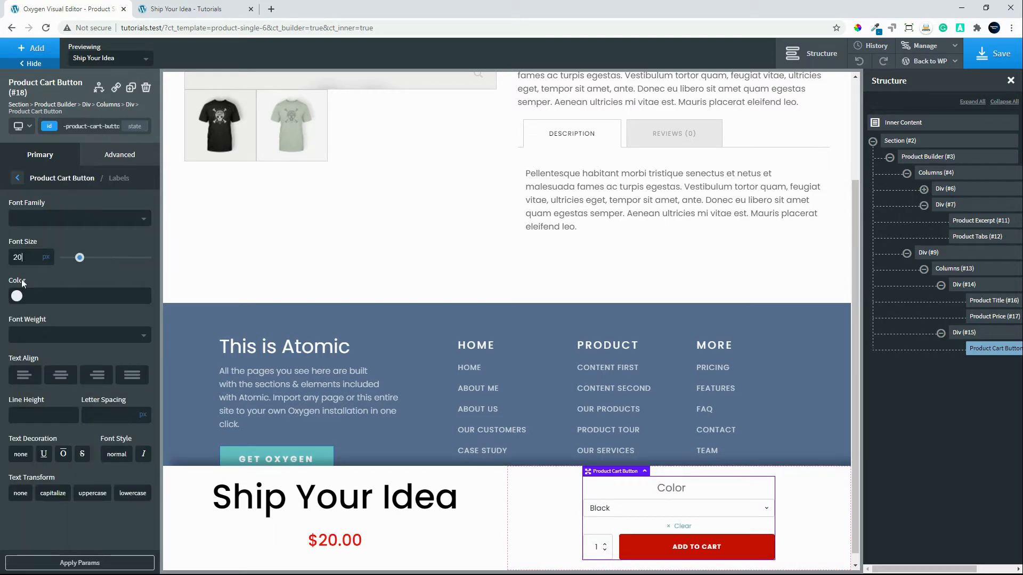
pyautogui.click(19, 180)
# Increase the font size of the Product Cart Button's inputs.
pyautogui.click(56, 214)
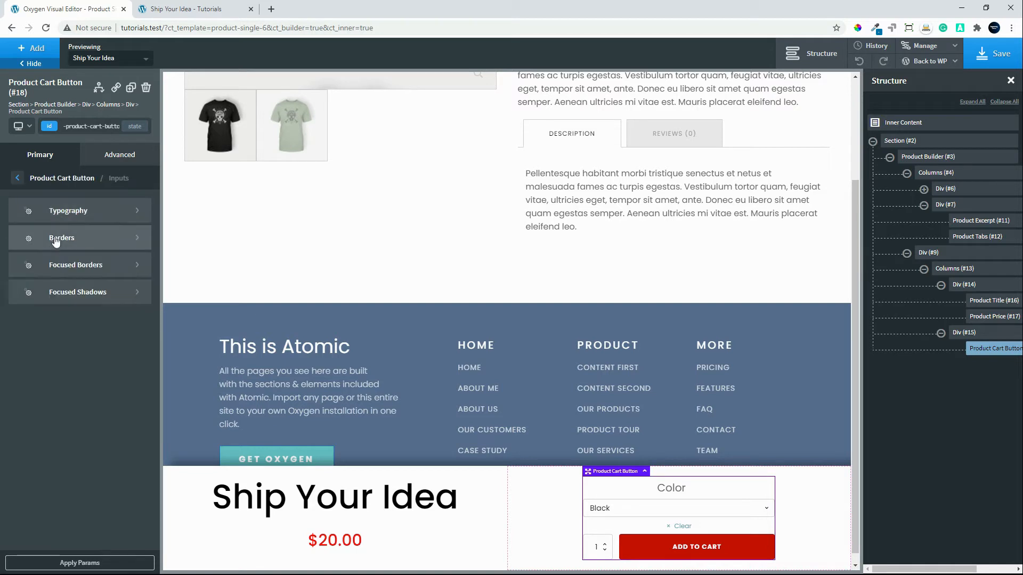
pyautogui.click(67, 212)
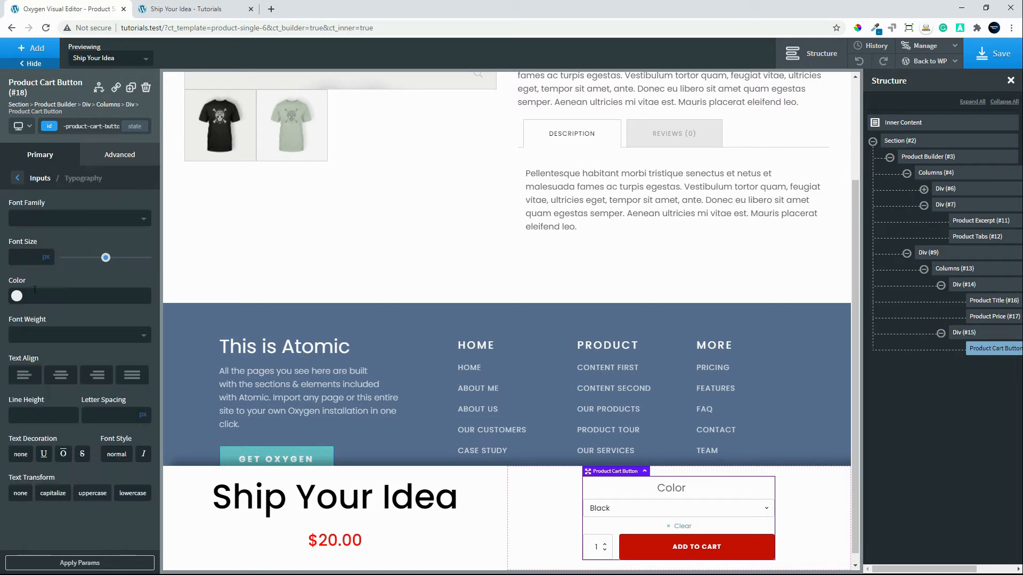
pyautogui.click(18, 180)
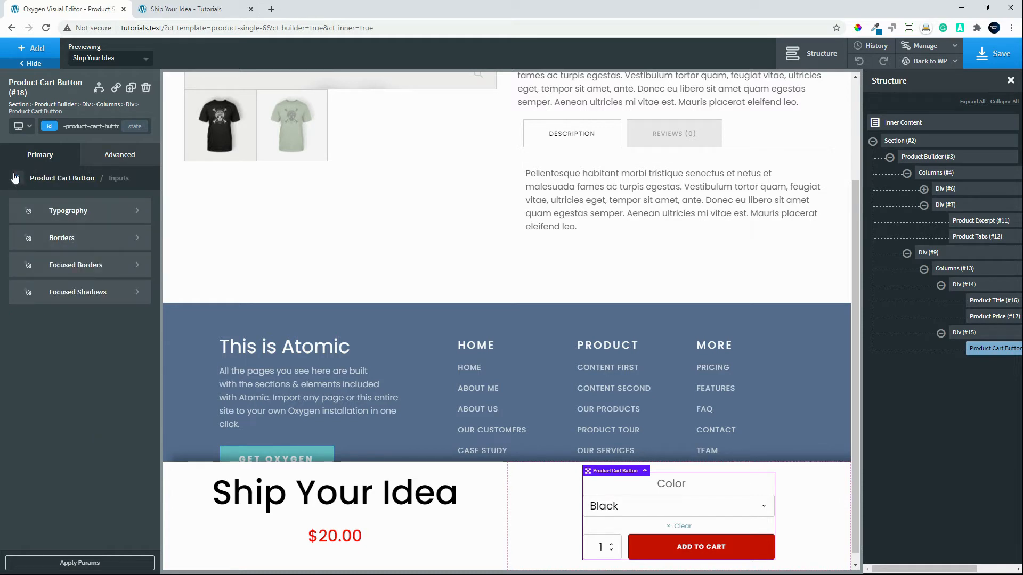
pyautogui.click(19, 179)
# Set the font size of the Product Cart Button's Clear link to 18 px.
pyautogui.click(91, 243)
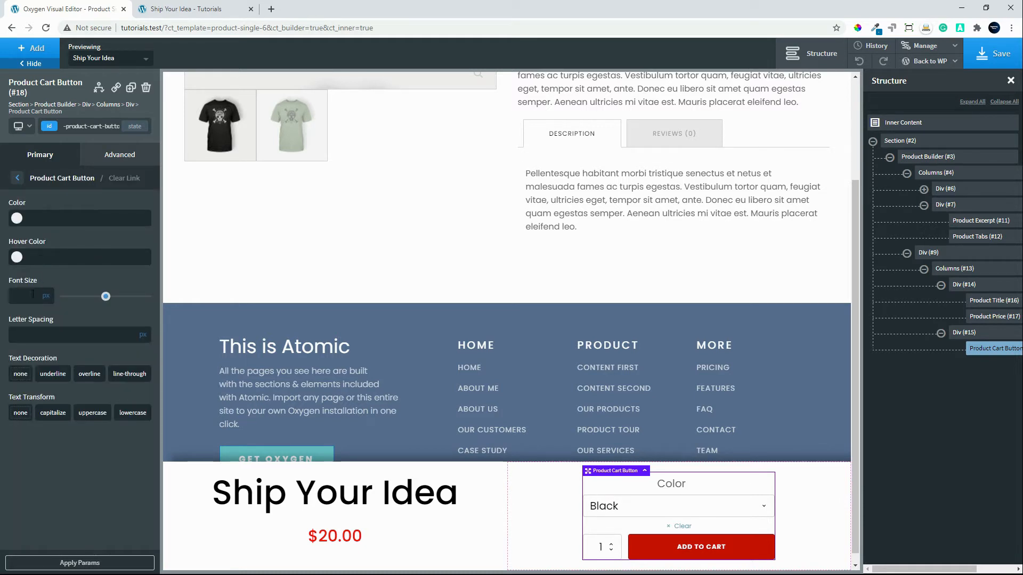
pyautogui.write('18')
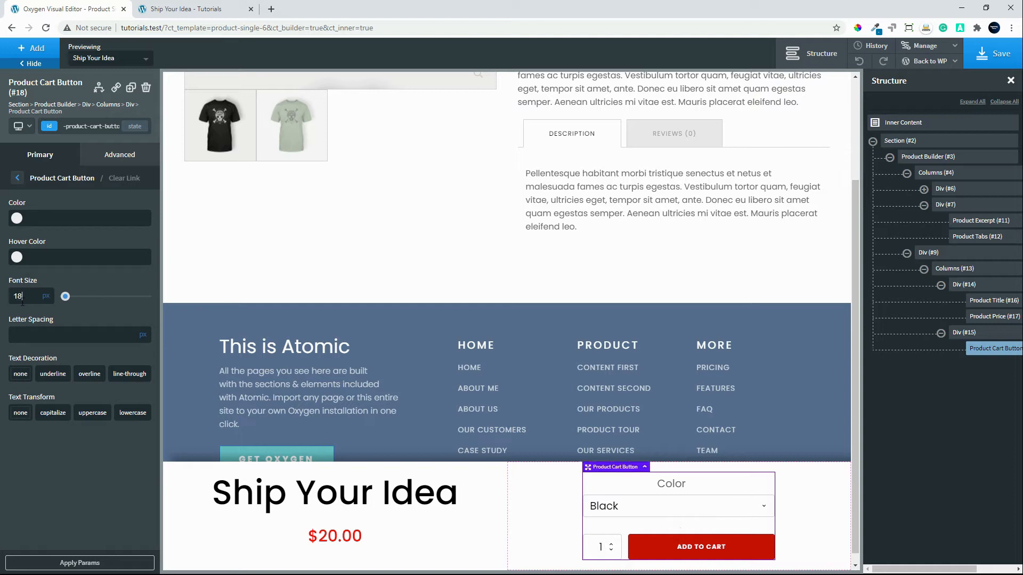
pyautogui.click(16, 179)
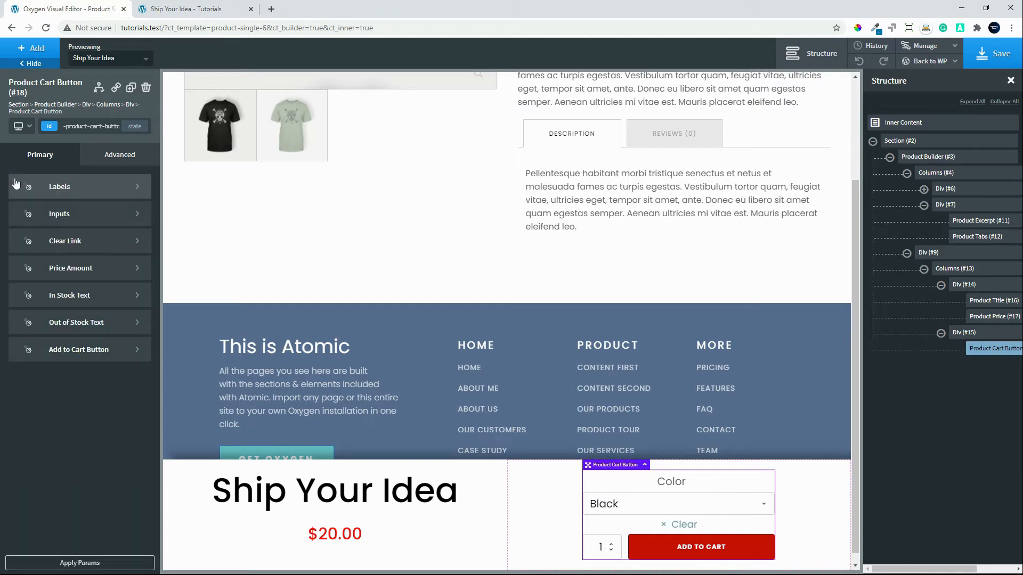
# Style the Product Cart Button's price amount with a 20 px font size and red color #ff0000, and choose its font weight.
pyautogui.click(66, 270)
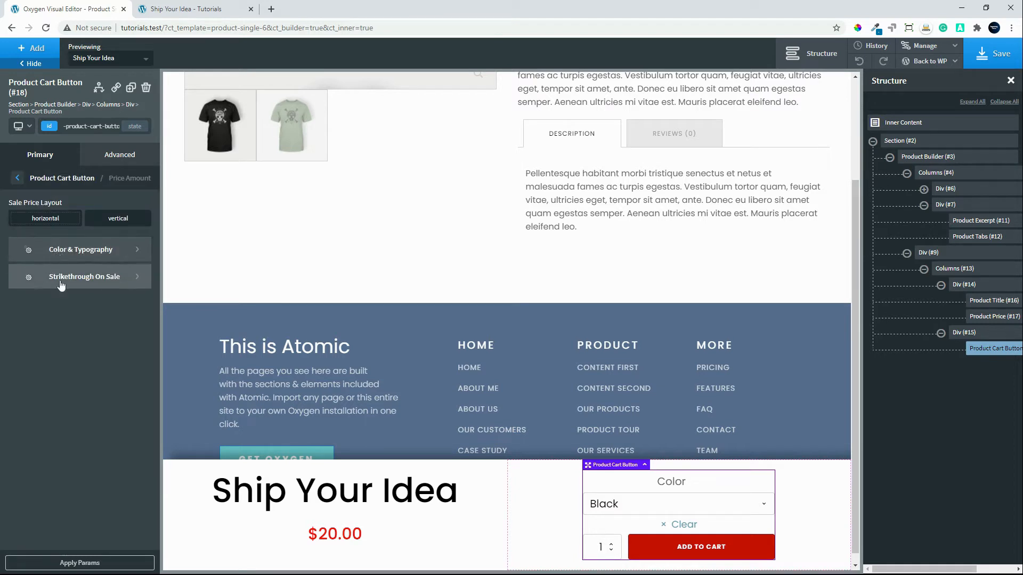
pyautogui.click(73, 251)
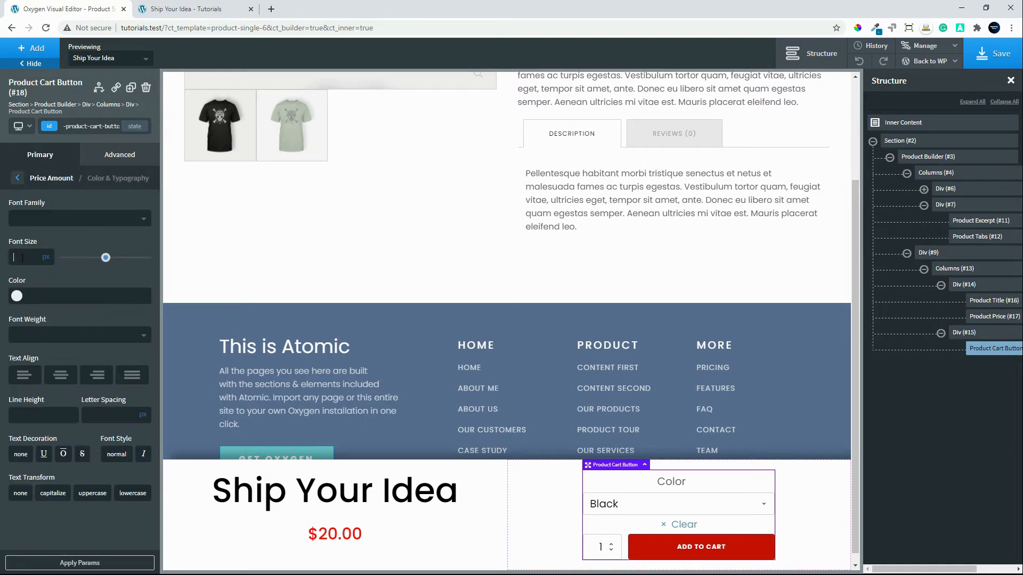
pyautogui.write('20')
pyautogui.click(18, 297)
pyautogui.moveTo(80, 326); pyautogui.dragTo(119, 286)
pyautogui.click(118, 286)
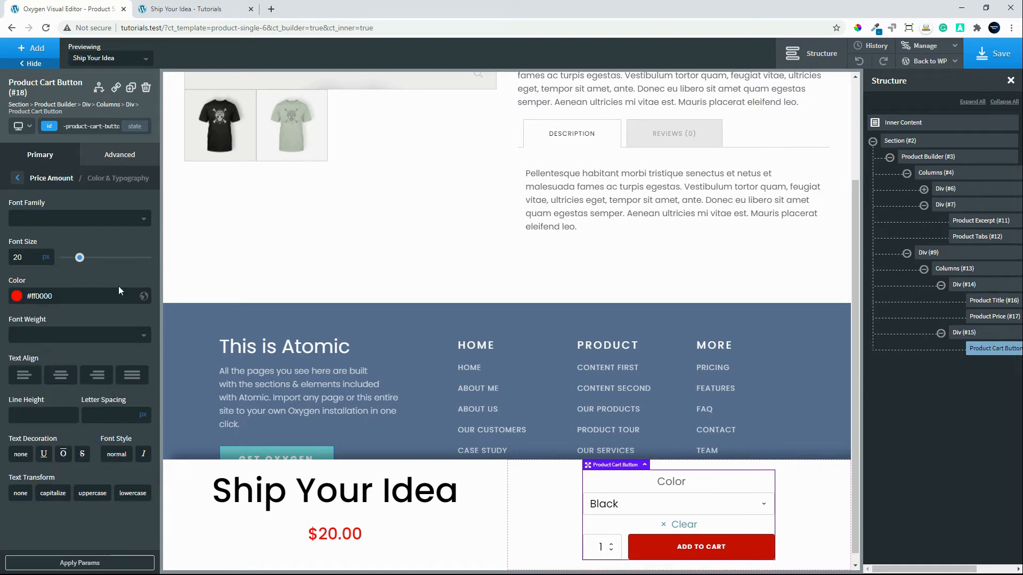
pyautogui.click(61, 335)
pyautogui.click(47, 429)
pyautogui.click(18, 179)
pyautogui.click(18, 179)
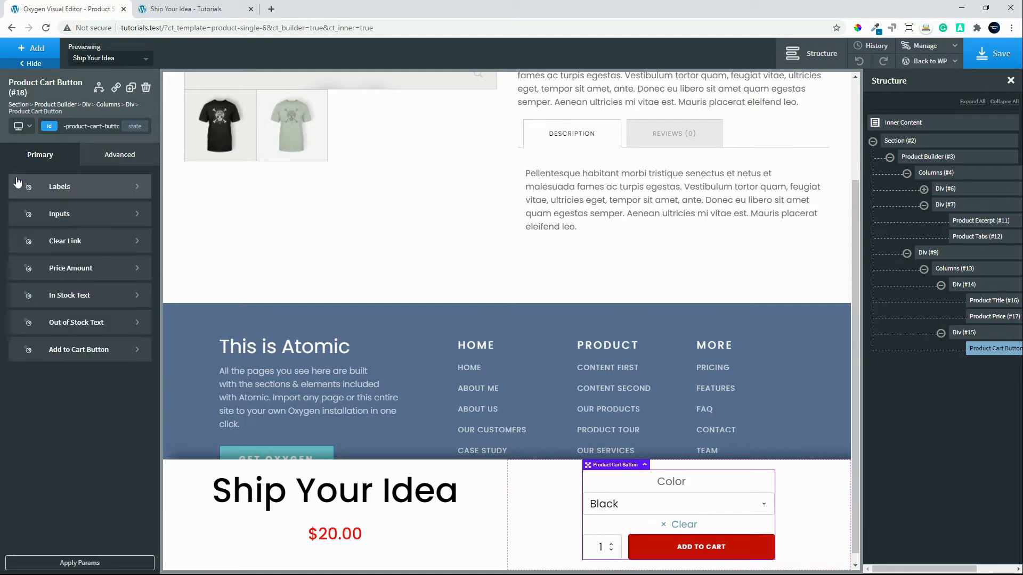
# Style the Add to Cart button's text with a 20 px font size and font weight 500.
pyautogui.click(66, 357)
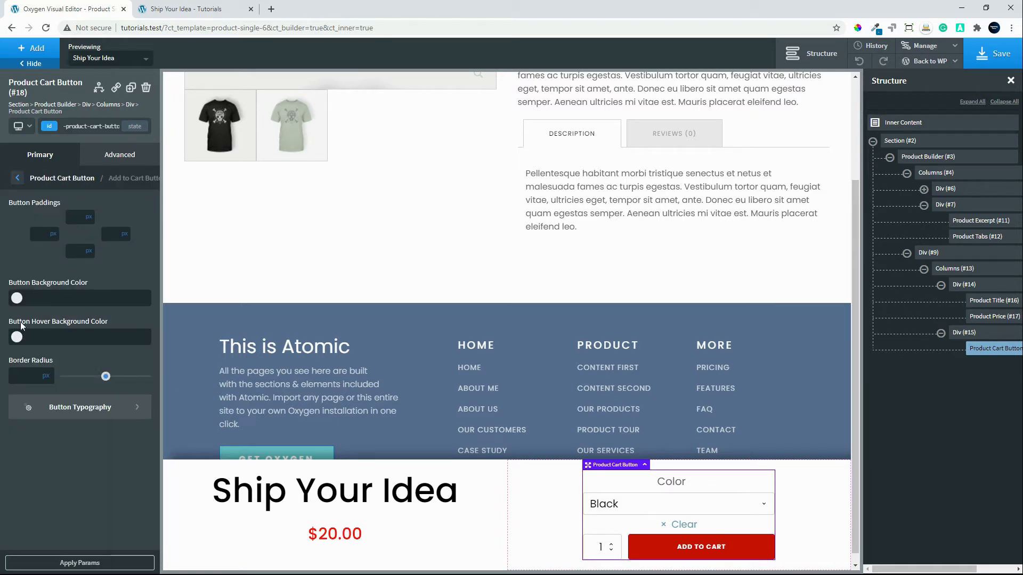
pyautogui.click(66, 415)
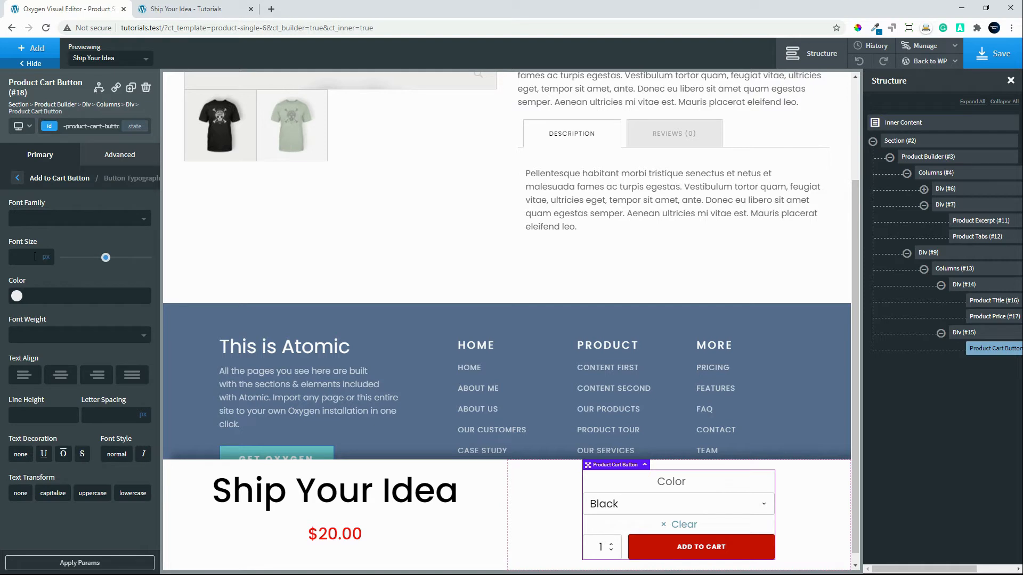
pyautogui.write('20')
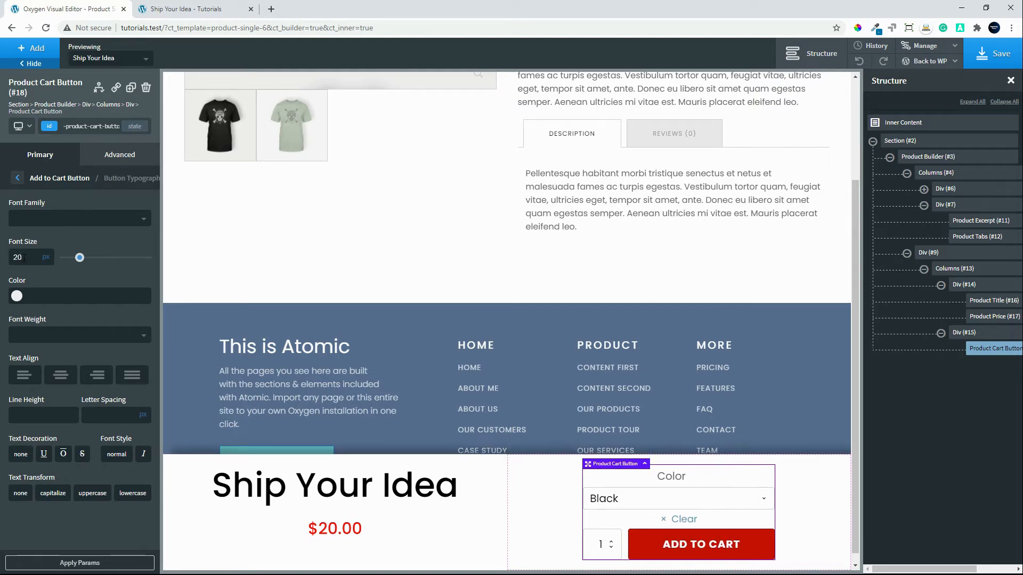
pyautogui.click(46, 334)
pyautogui.click(63, 464)
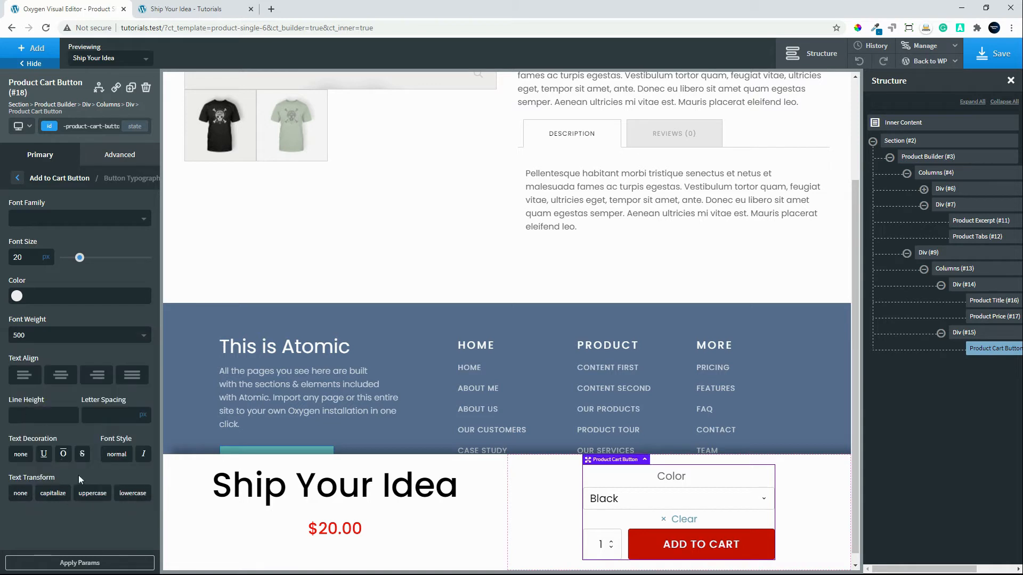
pyautogui.click(17, 178)
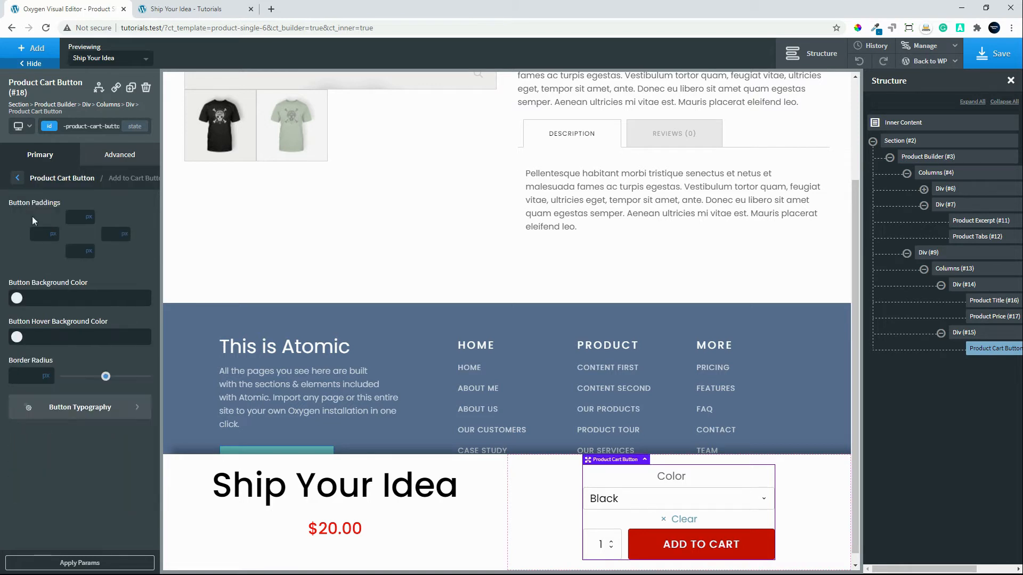
# Give the Add to Cart button 10 px padding on all sides and apply the parameters.
pyautogui.click(81, 219)
pyautogui.write('10')
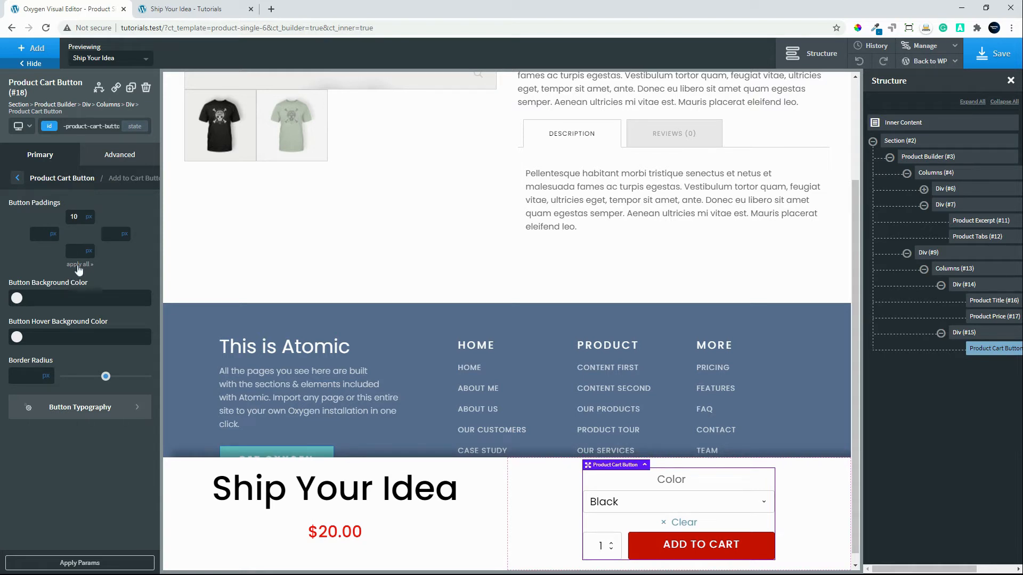
pyautogui.click(78, 265)
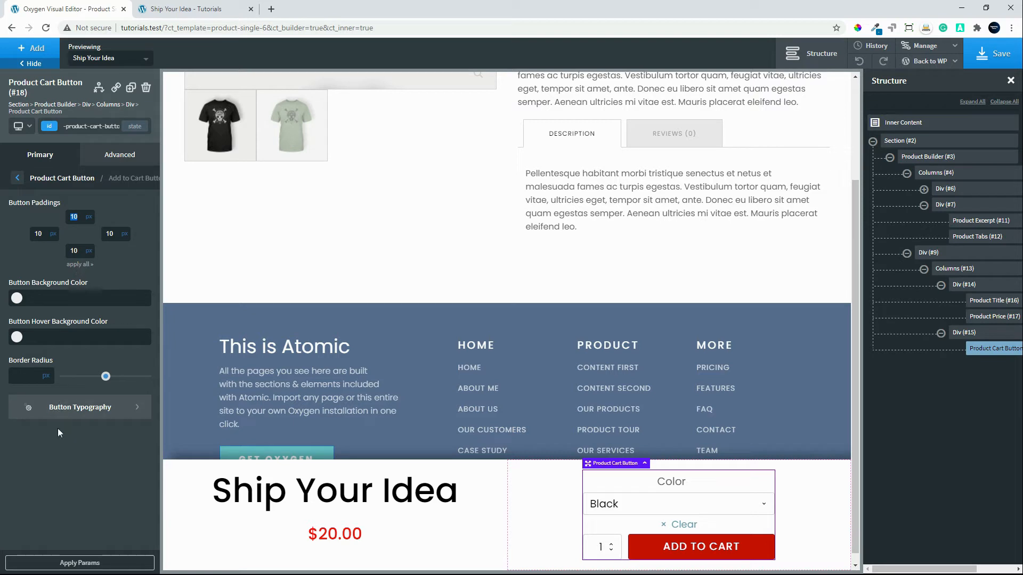
pyautogui.click(77, 563)
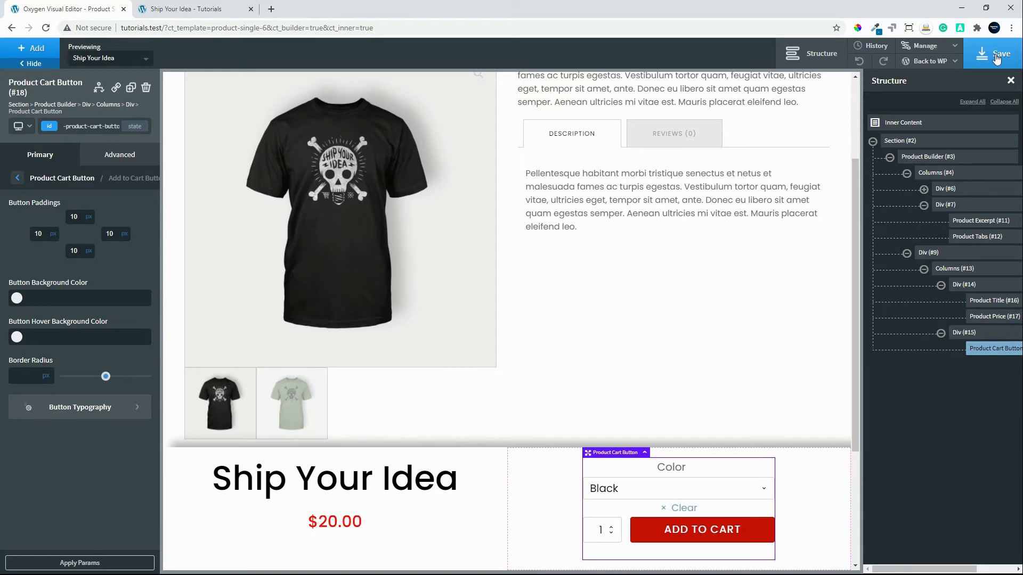
# Save the template and check the fixed bottom bar along the whole reloaded live product page.
pyautogui.click(998, 58)
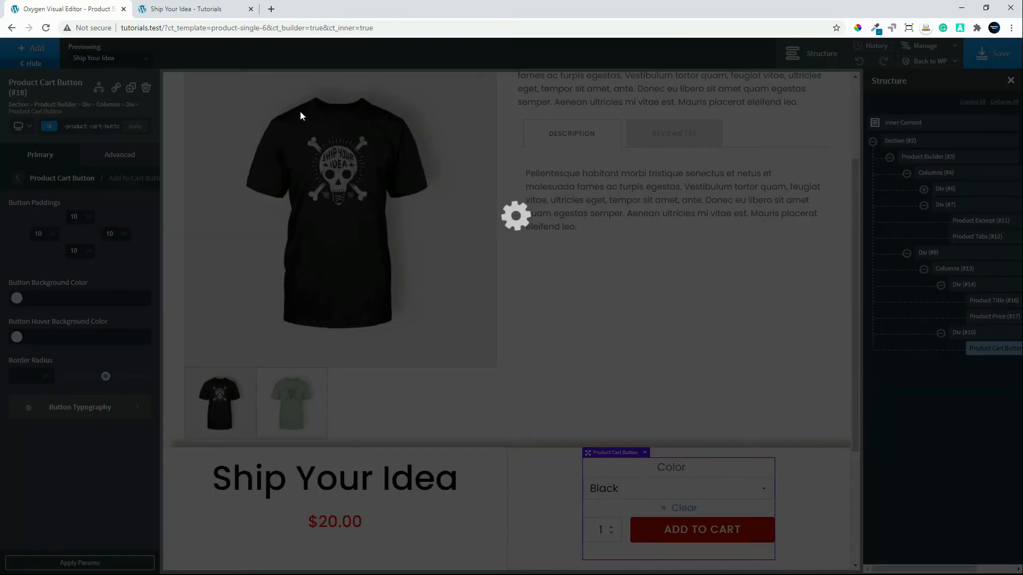
pyautogui.click(187, 9)
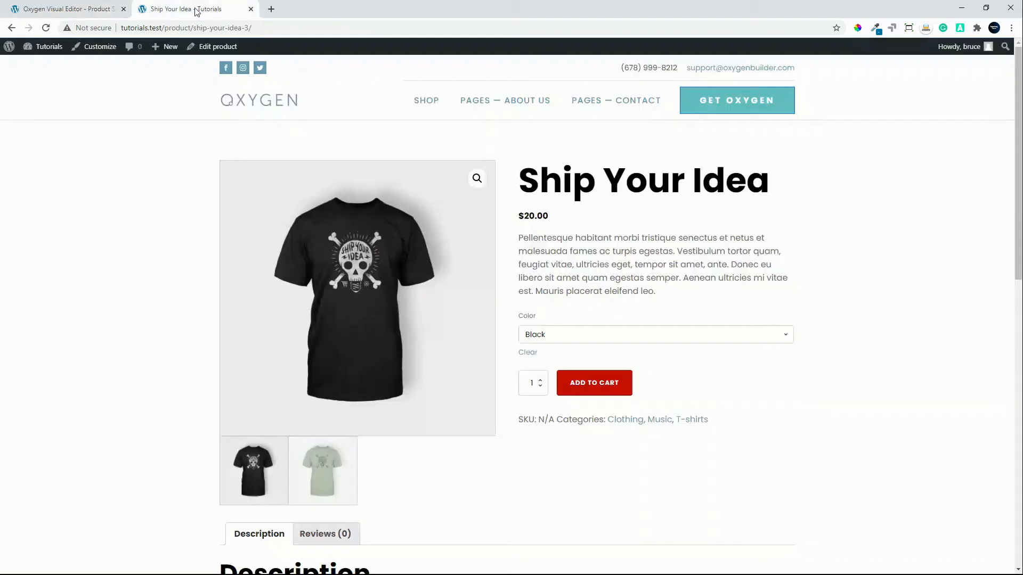
pyautogui.click(47, 30)
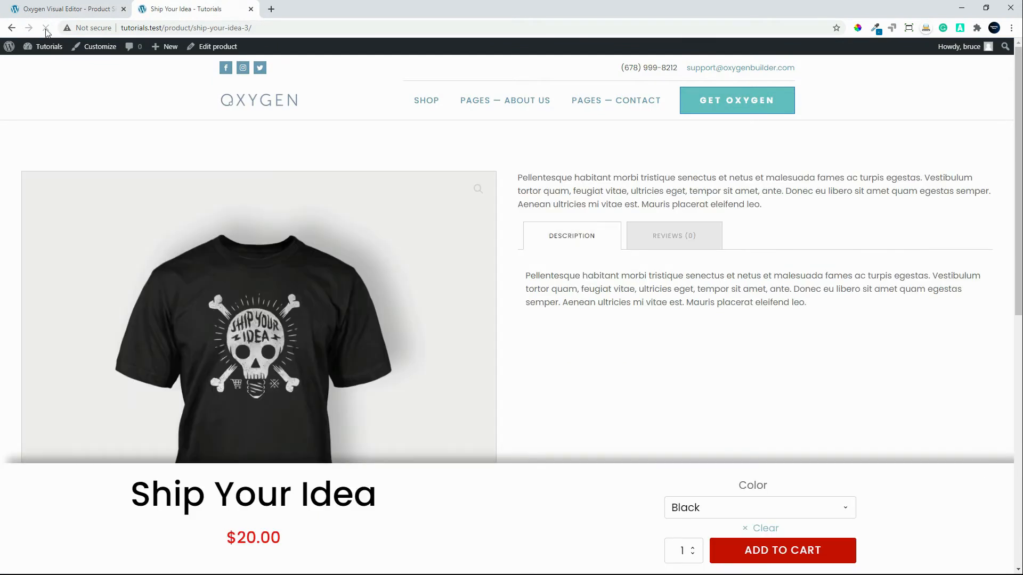
pyautogui.scroll(-5, 655, 235)
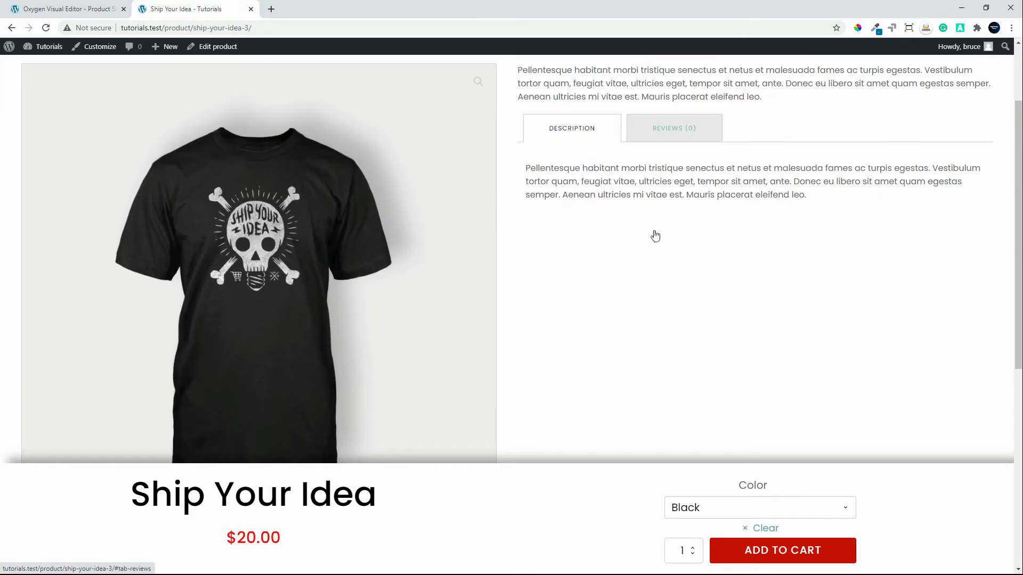
pyautogui.scroll(4, 655, 236)
pyautogui.scroll(1, 655, 236)
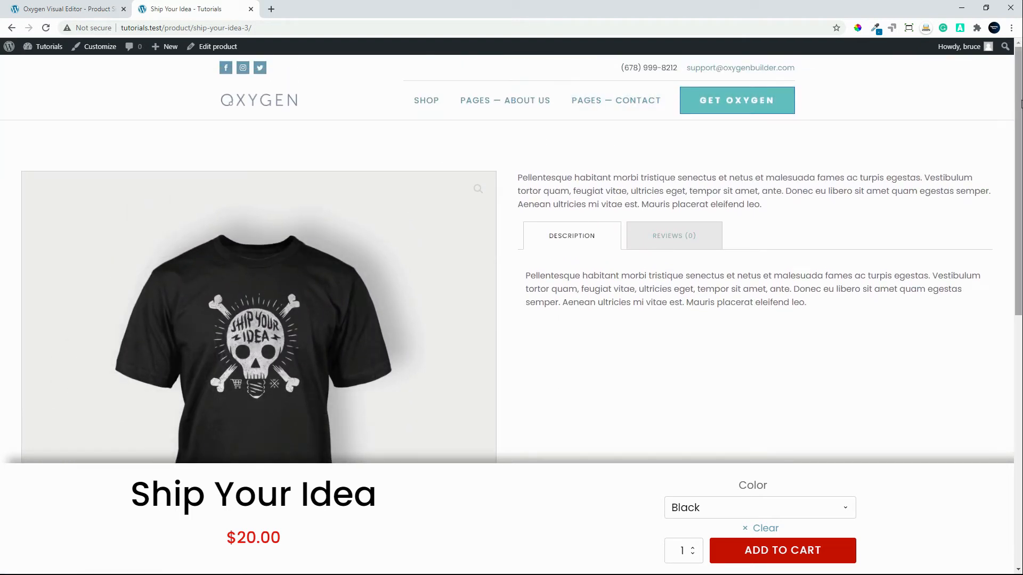
pyautogui.moveTo(1020, 104); pyautogui.dragTo(982, 376)
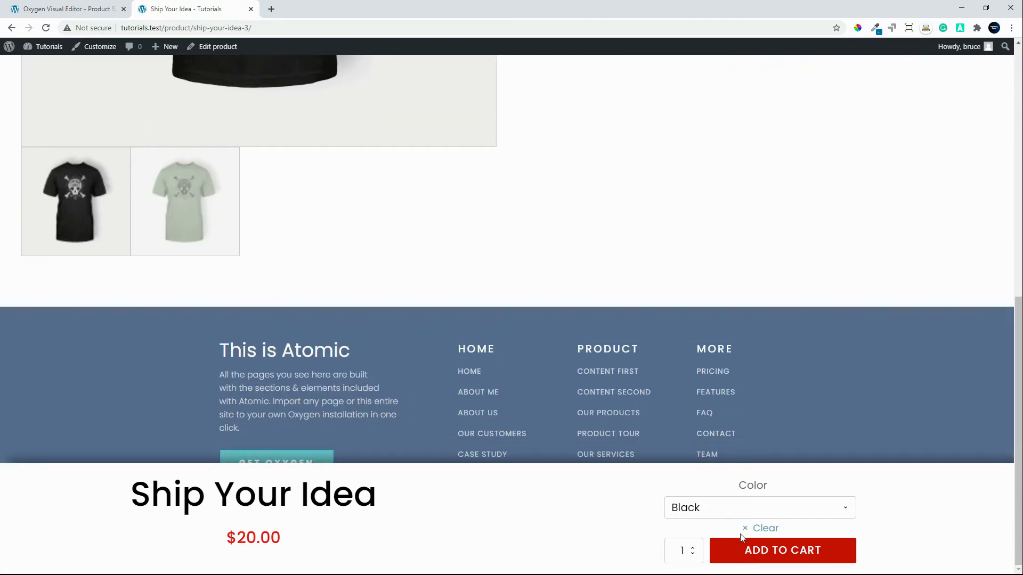
pyautogui.moveTo(1011, 441); pyautogui.dragTo(1008, 86)
pyautogui.click(661, 187)
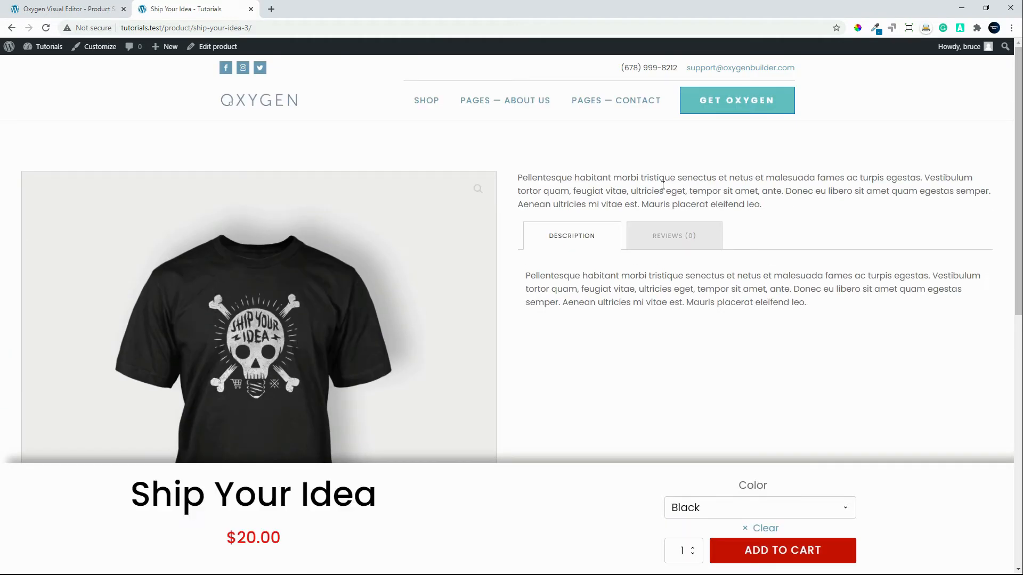
# Back in the Oxygen editor, add a Product Title to the second product column, which holds the excerpt and tabs.
pyautogui.click(41, 11)
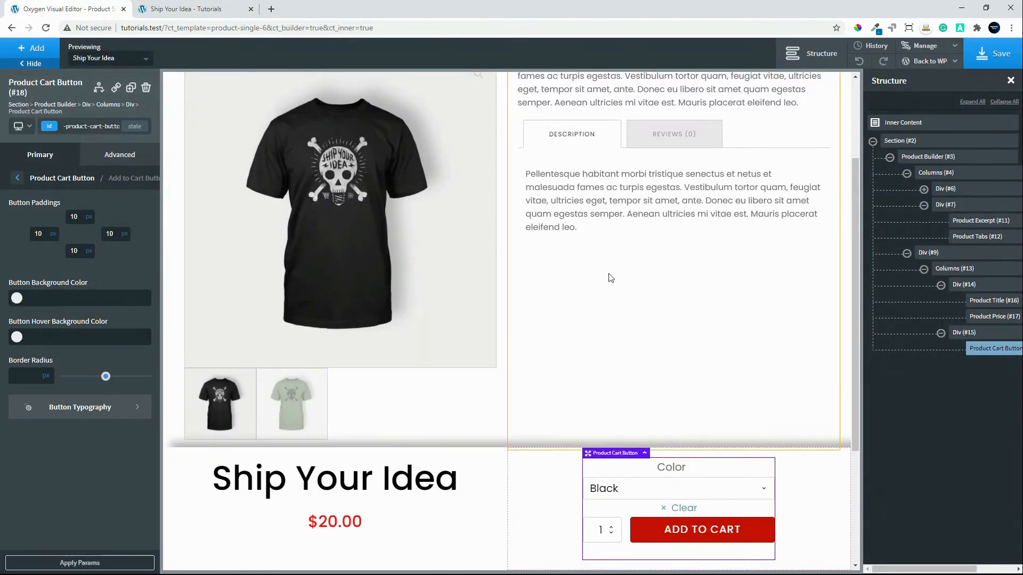
pyautogui.click(591, 202)
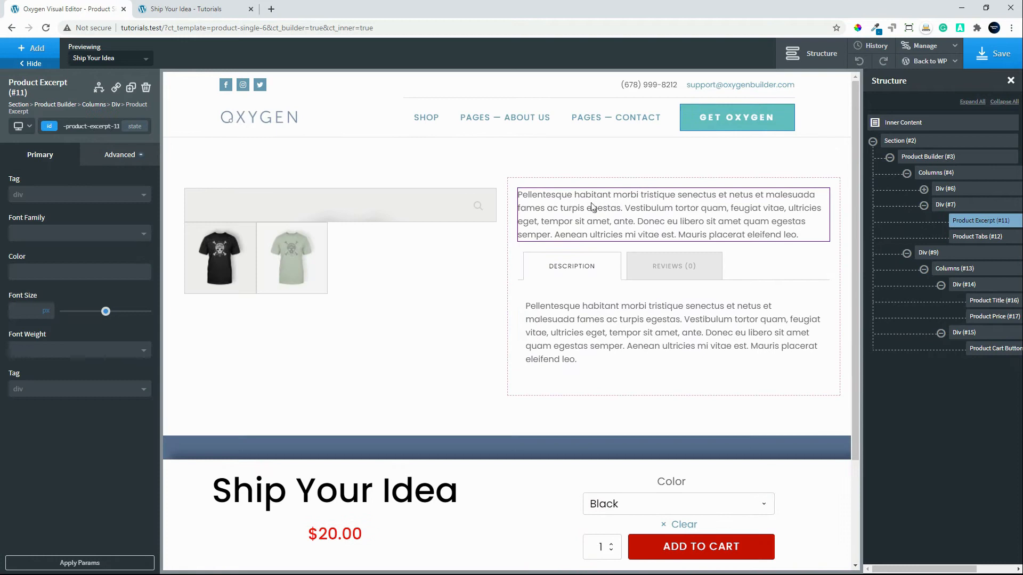
pyautogui.click(946, 204)
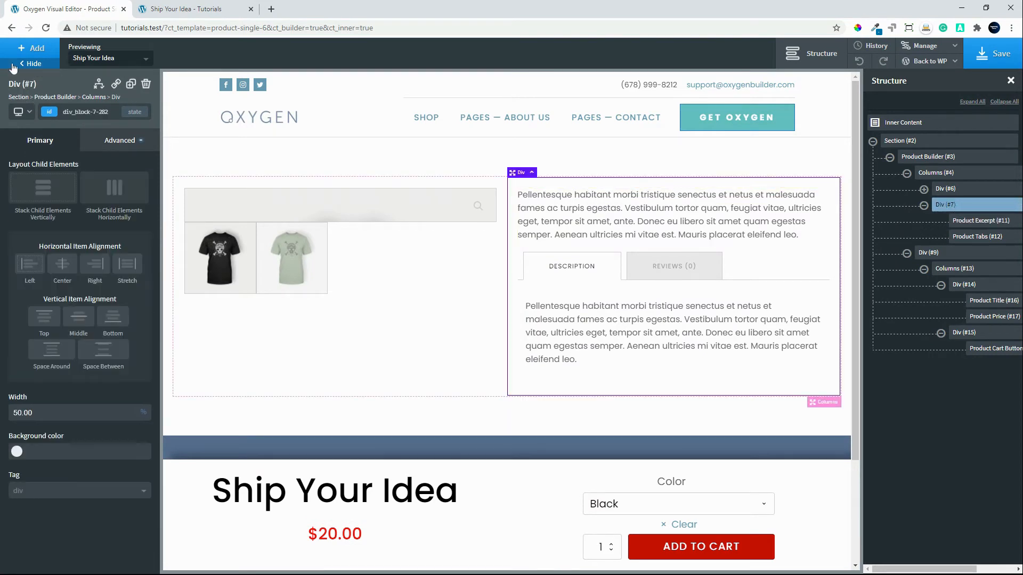
pyautogui.click(25, 49)
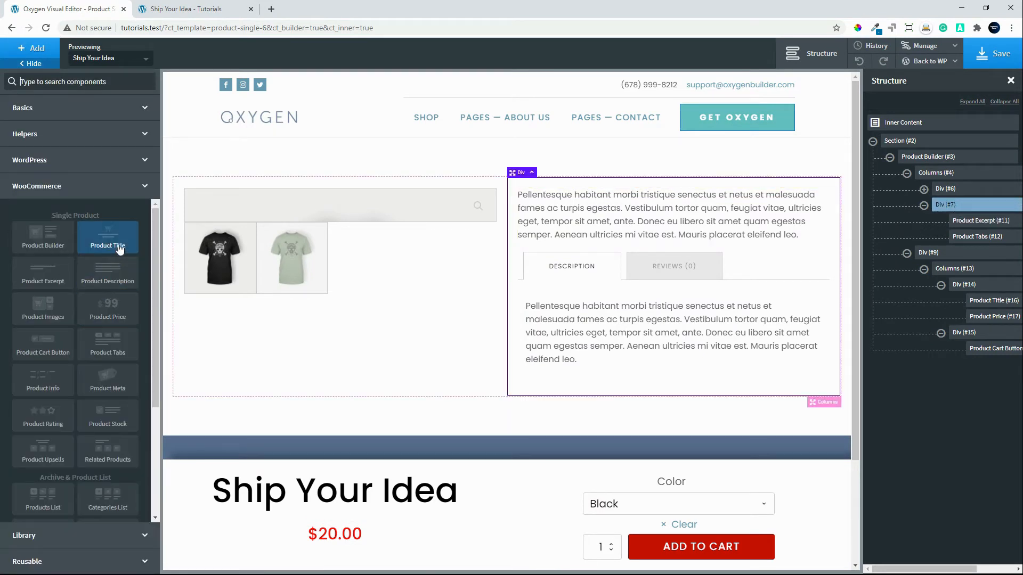
pyautogui.click(118, 242)
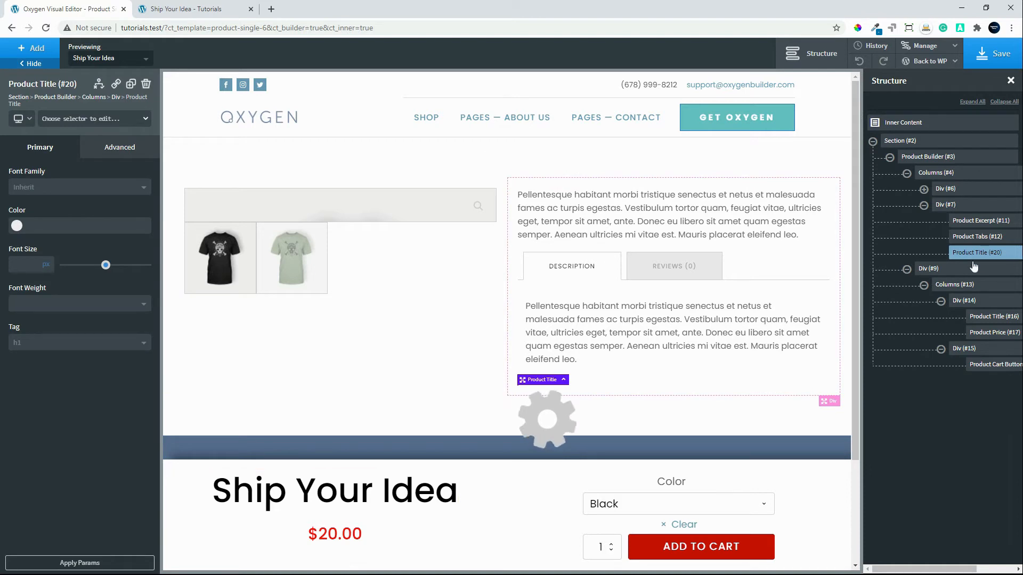
# Move the new Product Title above the excerpt in the second product column and set its font weight to 600.
pyautogui.moveTo(969, 257); pyautogui.dragTo(965, 220)
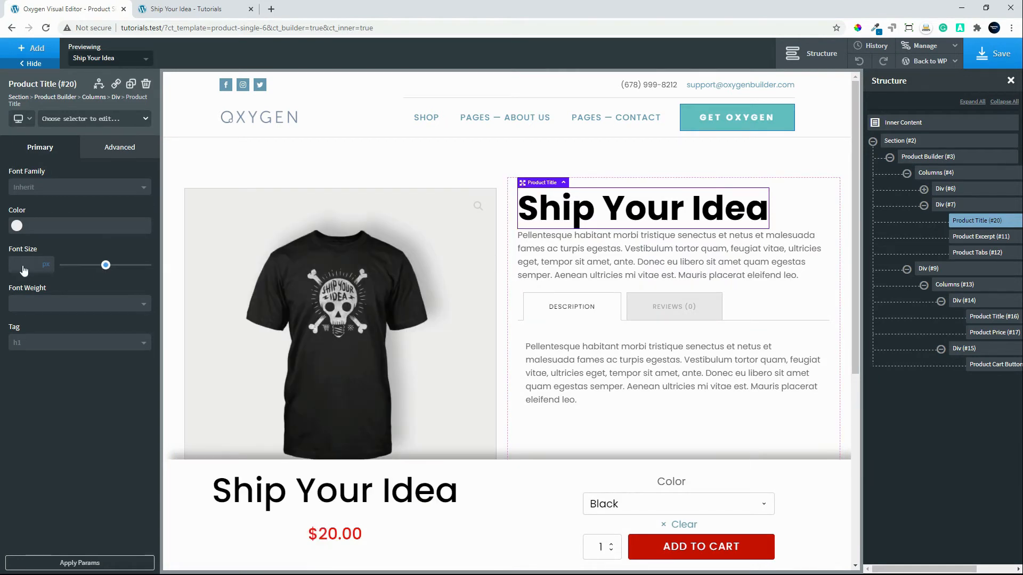
pyautogui.click(46, 305)
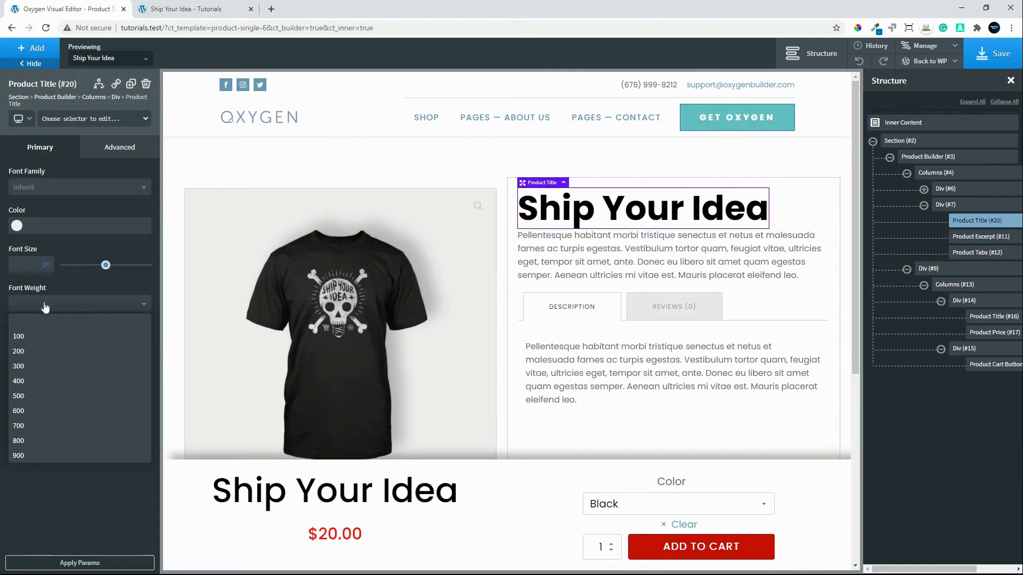
pyautogui.click(33, 411)
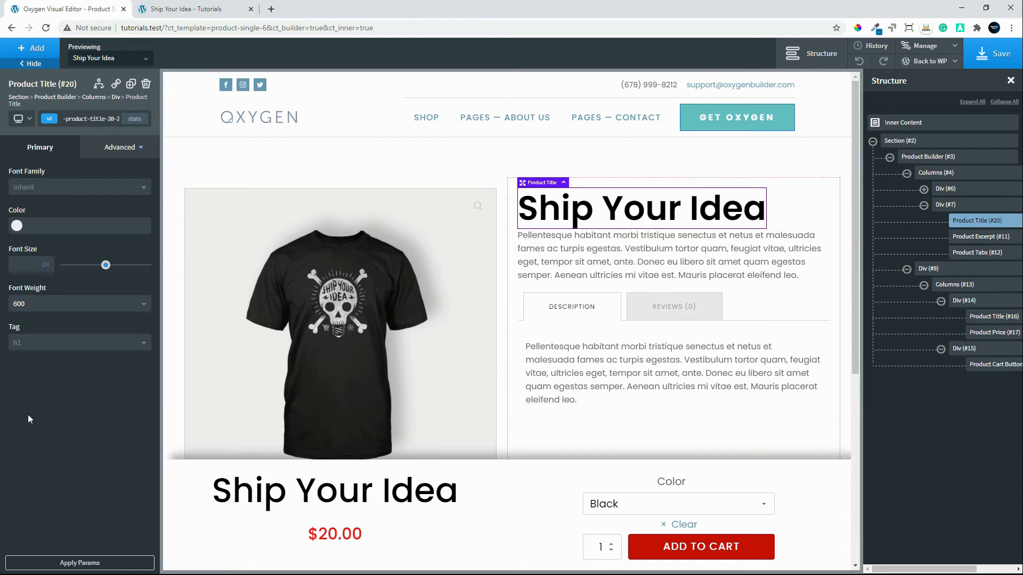
# Give the second column's Product Title a 20 px bottom margin and a 40 px font size.
pyautogui.click(132, 148)
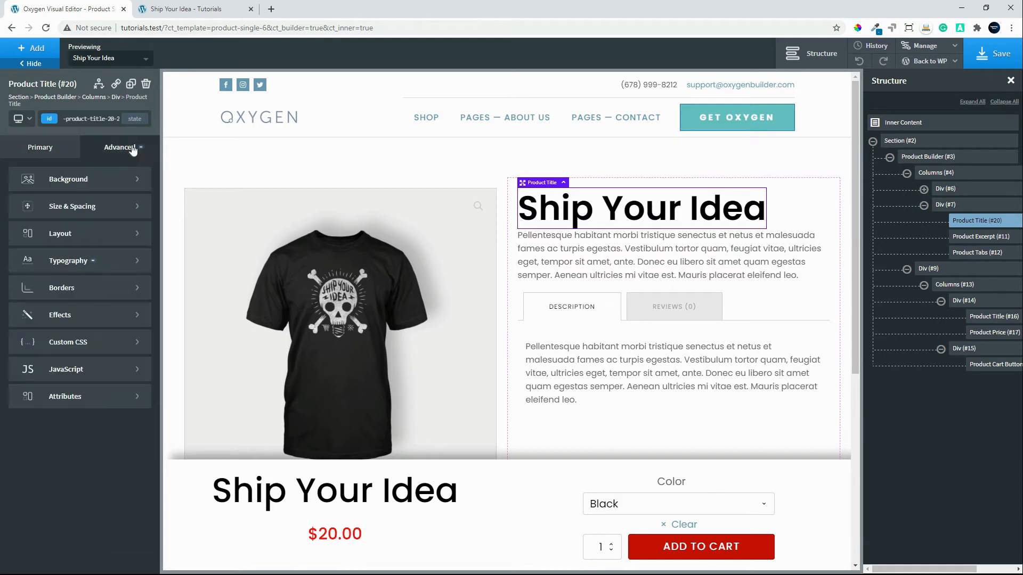
pyautogui.click(82, 213)
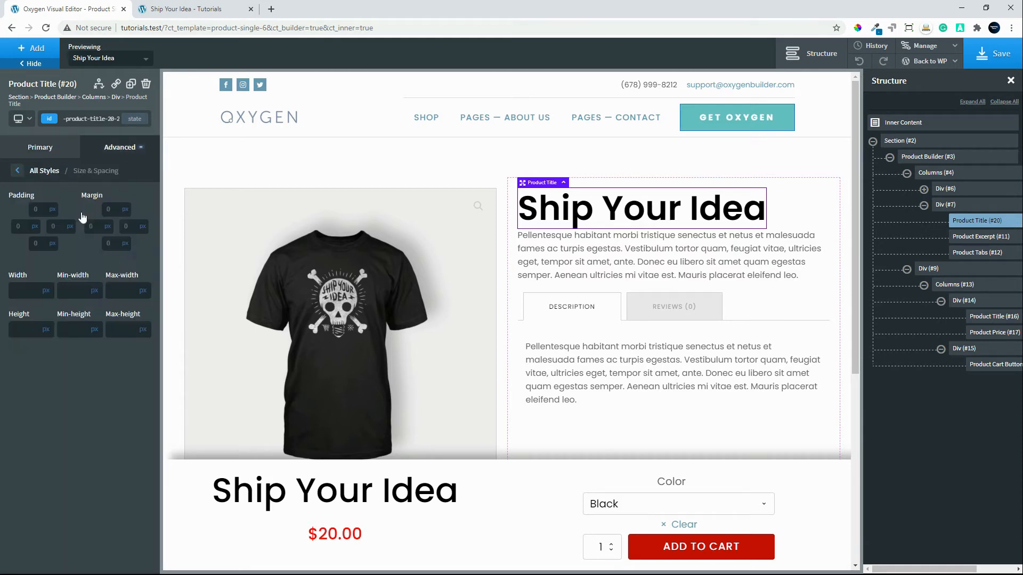
pyautogui.click(115, 243)
pyautogui.write('20')
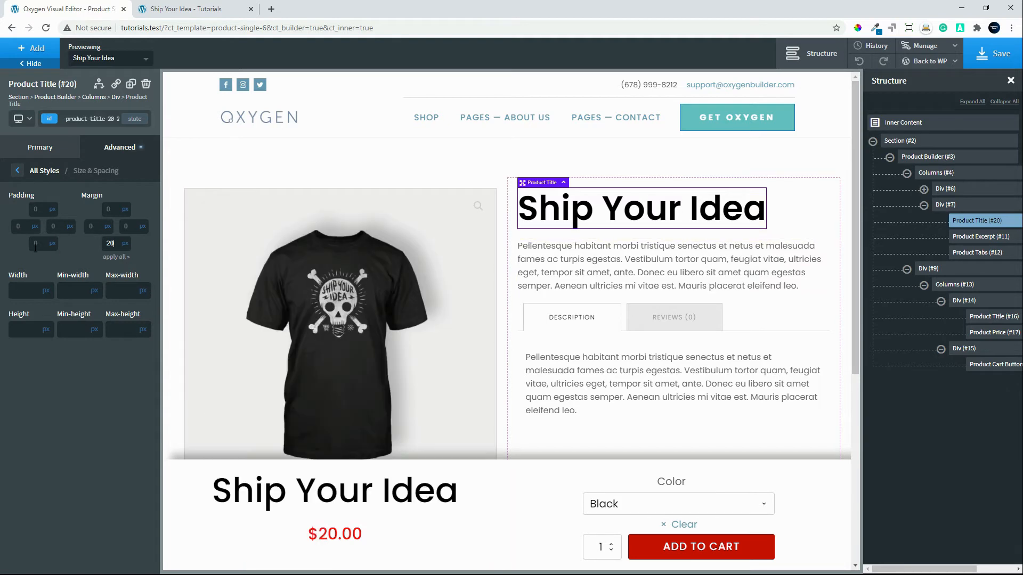
pyautogui.click(18, 171)
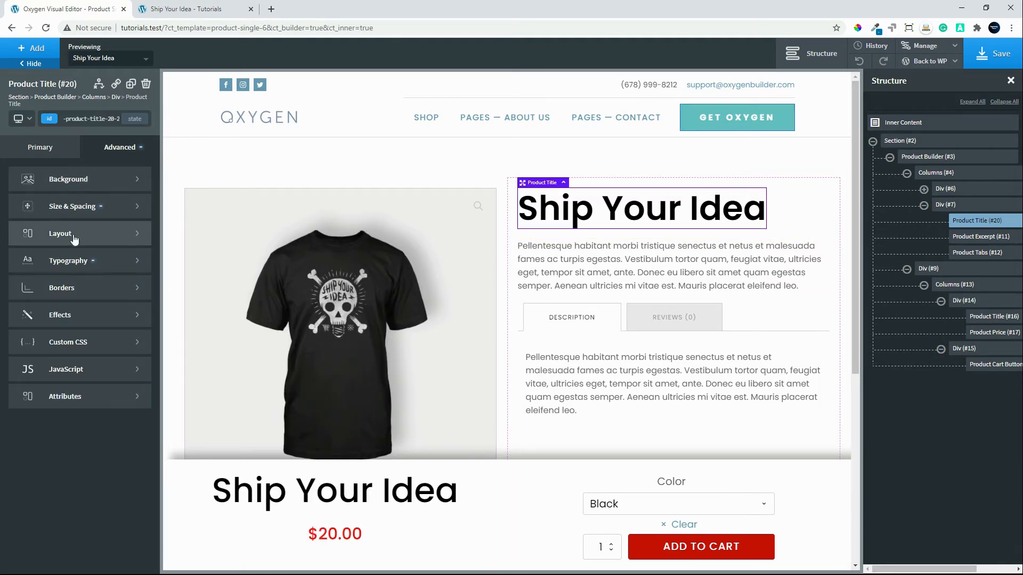
pyautogui.click(81, 261)
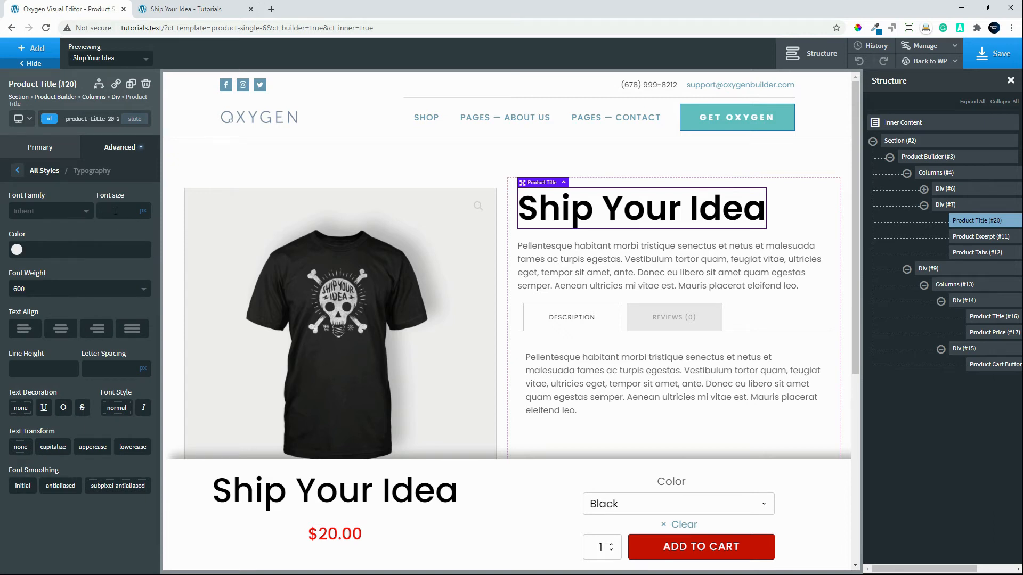
pyautogui.click(116, 211)
pyautogui.write('40')
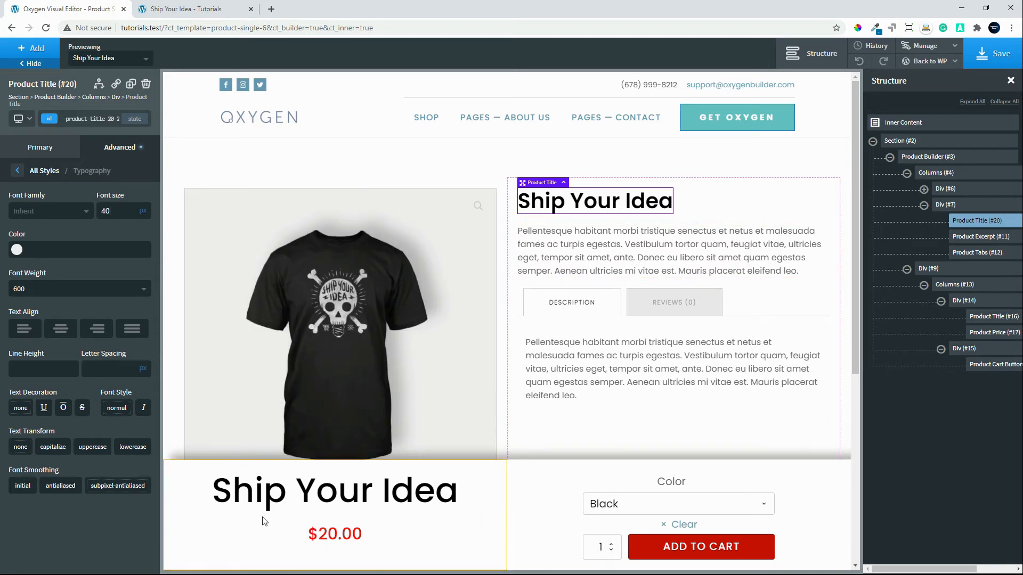
# Save the template and check the new title above the excerpt on the reloaded live product page.
pyautogui.click(994, 54)
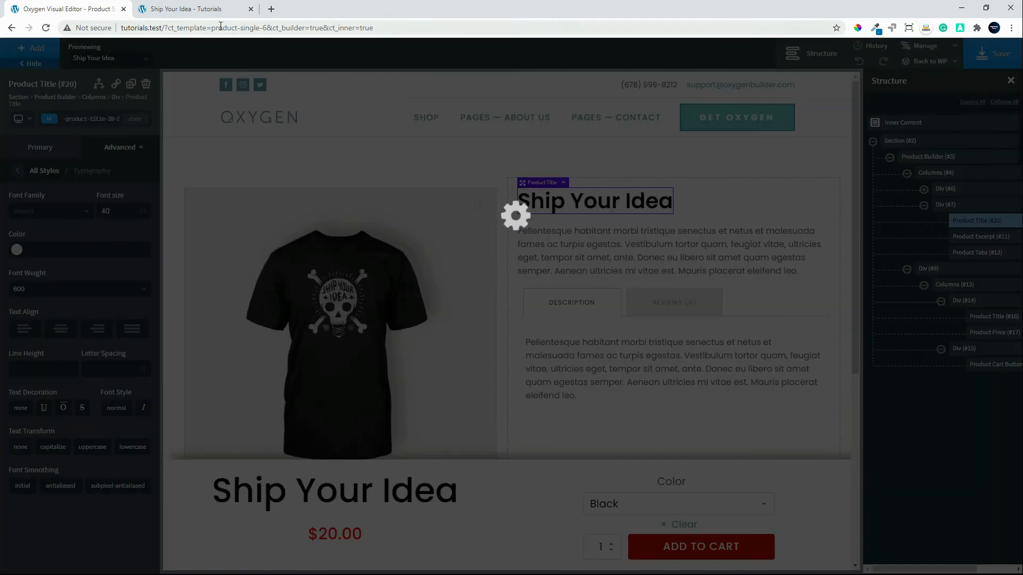
pyautogui.click(141, 8)
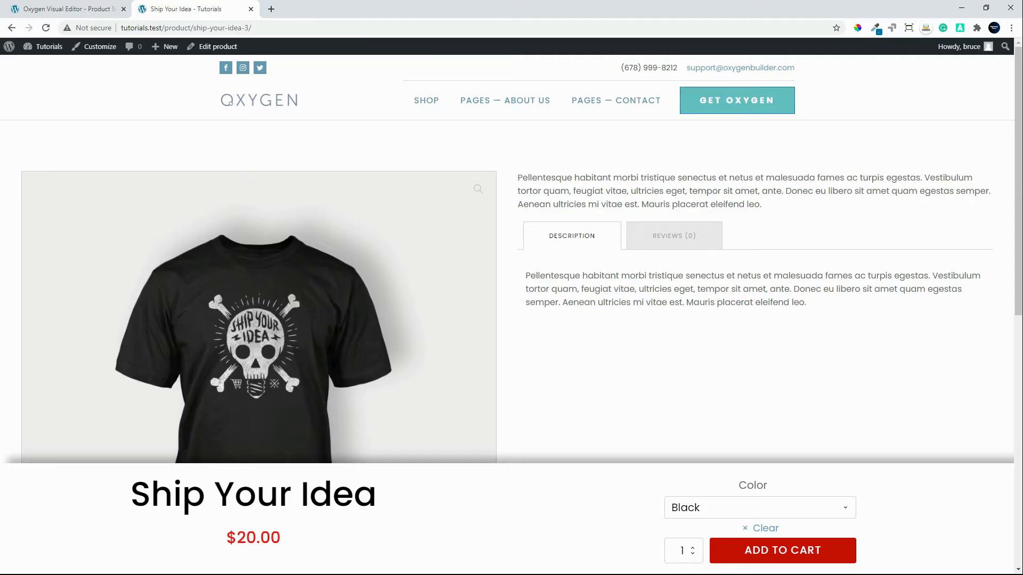
pyautogui.click(42, 28)
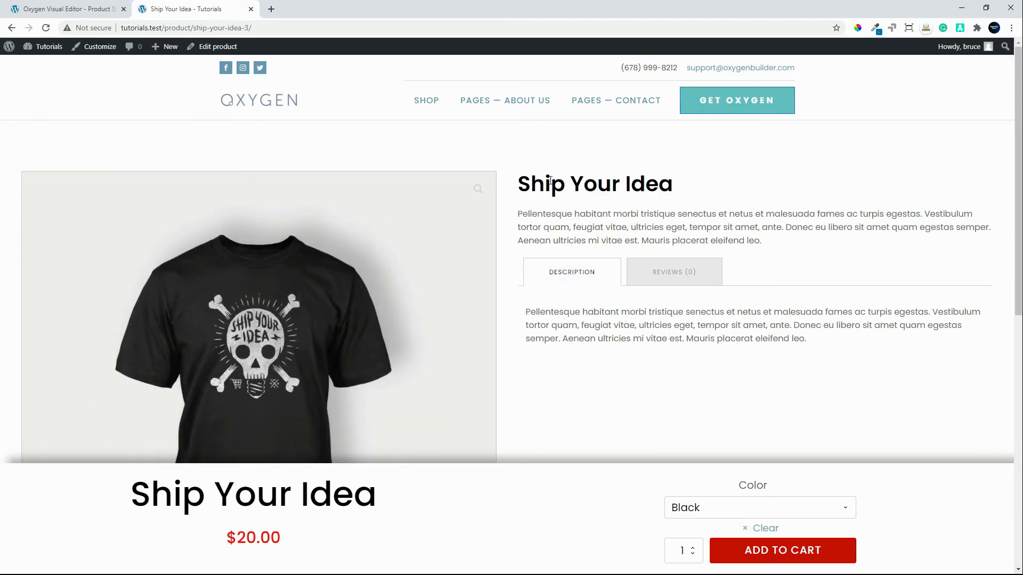
pyautogui.scroll(-3, 474, 533)
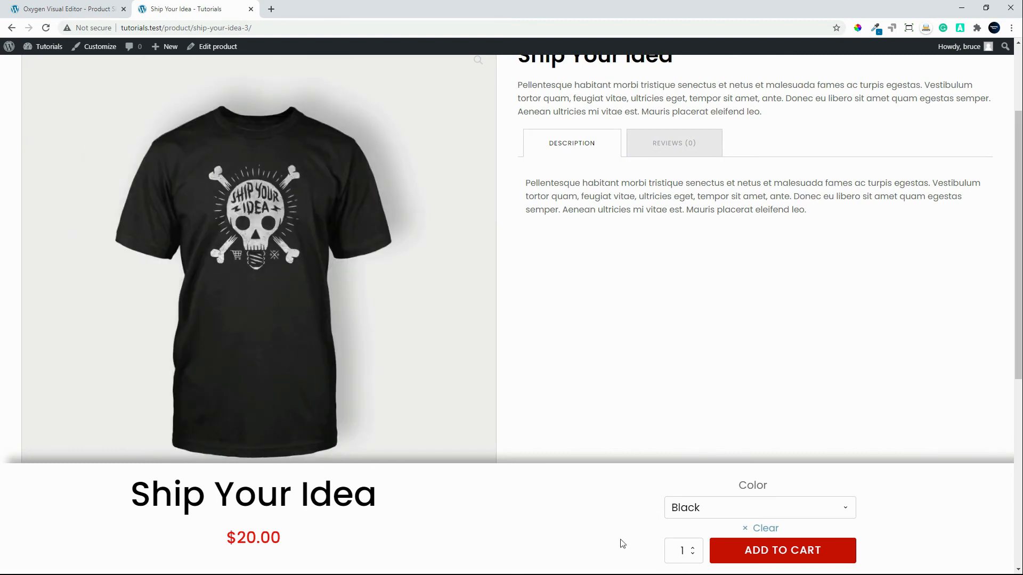
pyautogui.scroll(3, 615, 550)
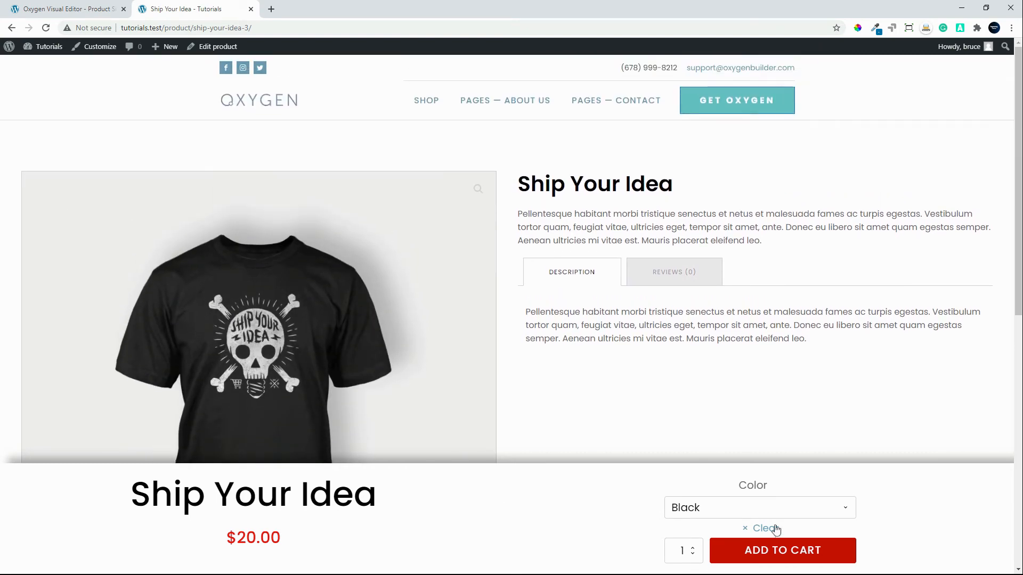
# Back in the Oxygen editor, set the font size of the fixed bottom bar's Product Title to 40 px.
pyautogui.click(88, 11)
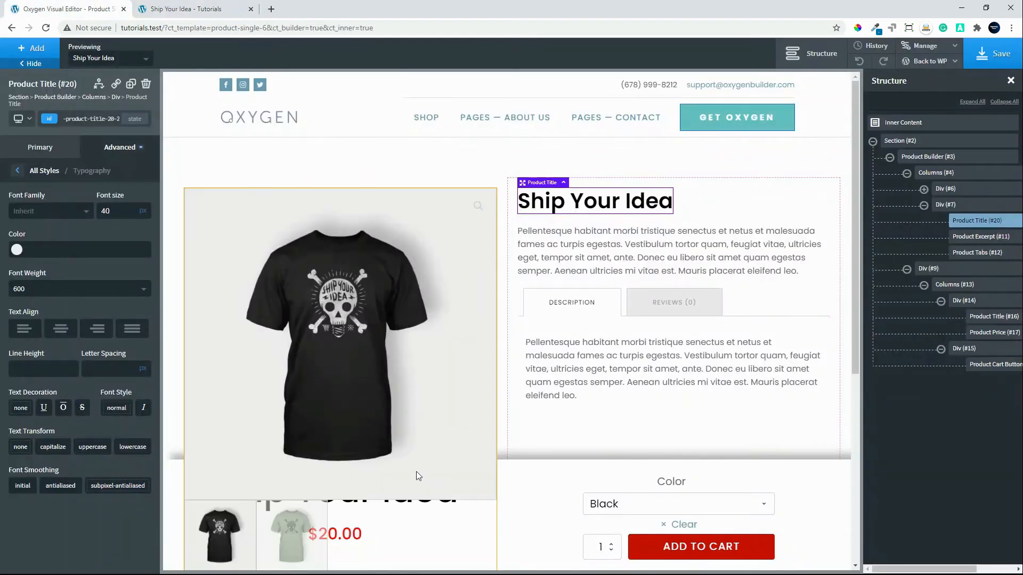
pyautogui.click(373, 482)
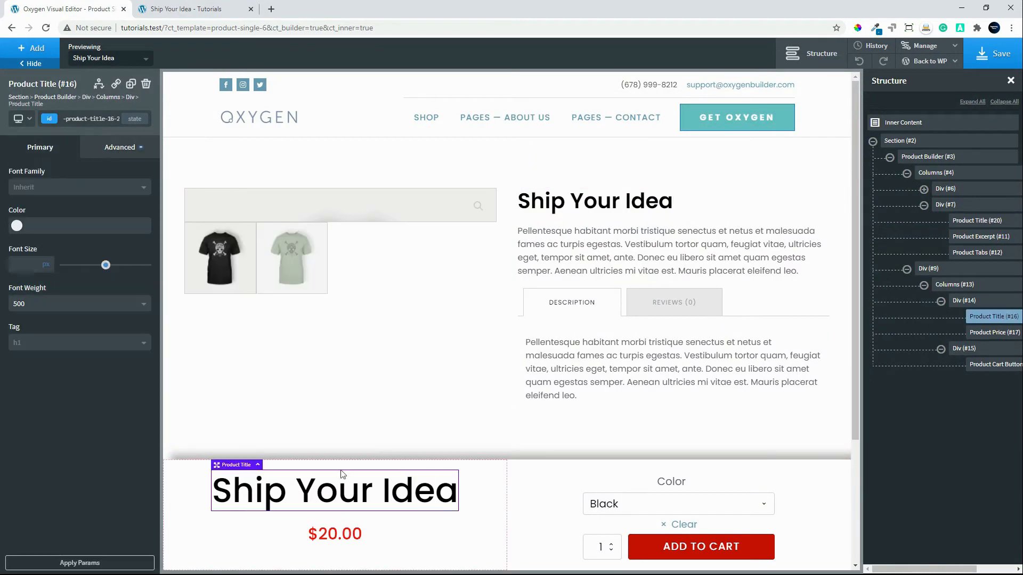
pyautogui.click(29, 269)
pyautogui.write('50')
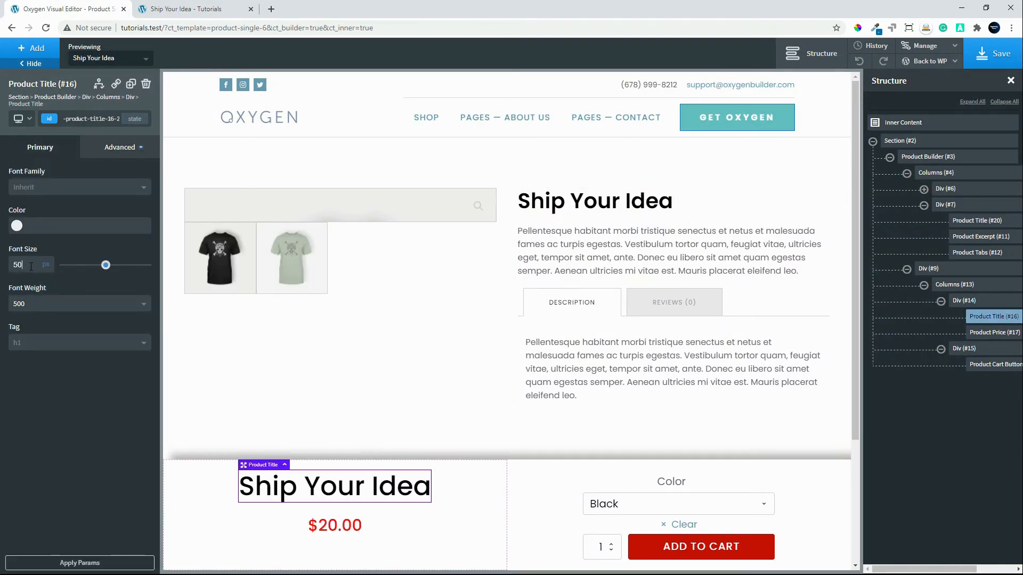
pyautogui.press('BackSpace')
pyautogui.write('40')
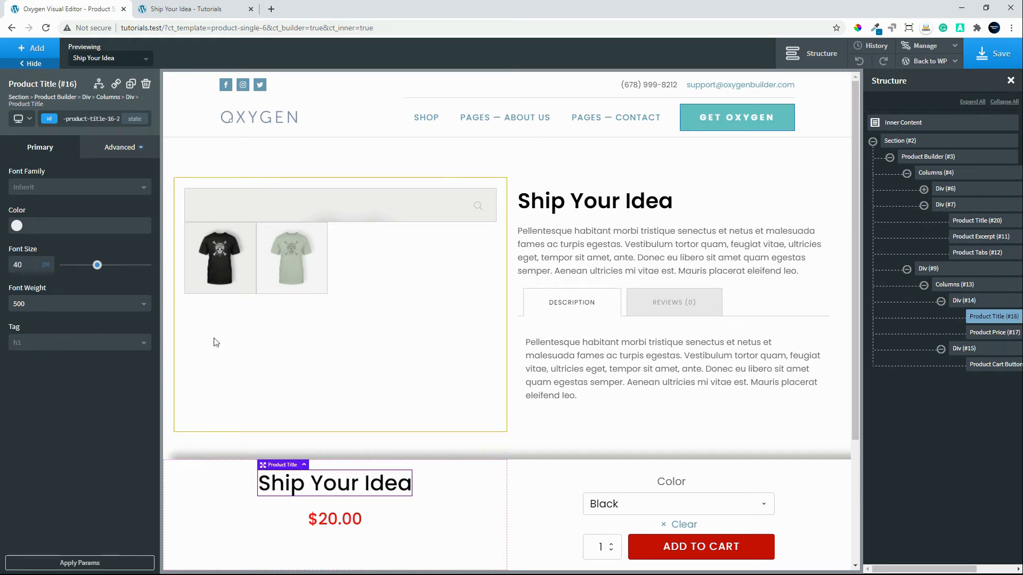
# Align the title and price vertically to the middle of their column in the fixed bottom bar.
pyautogui.click(479, 529)
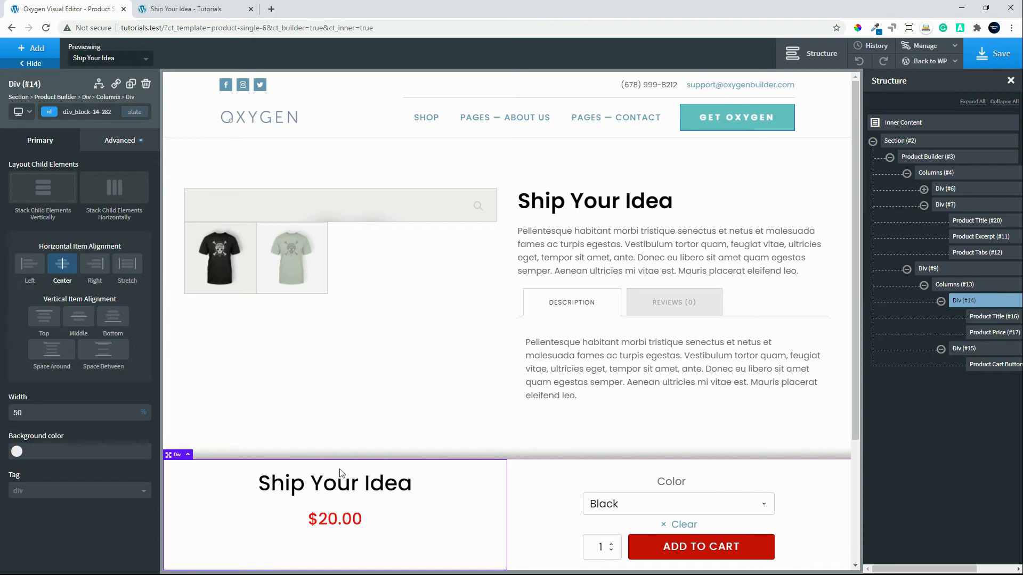
pyautogui.click(79, 319)
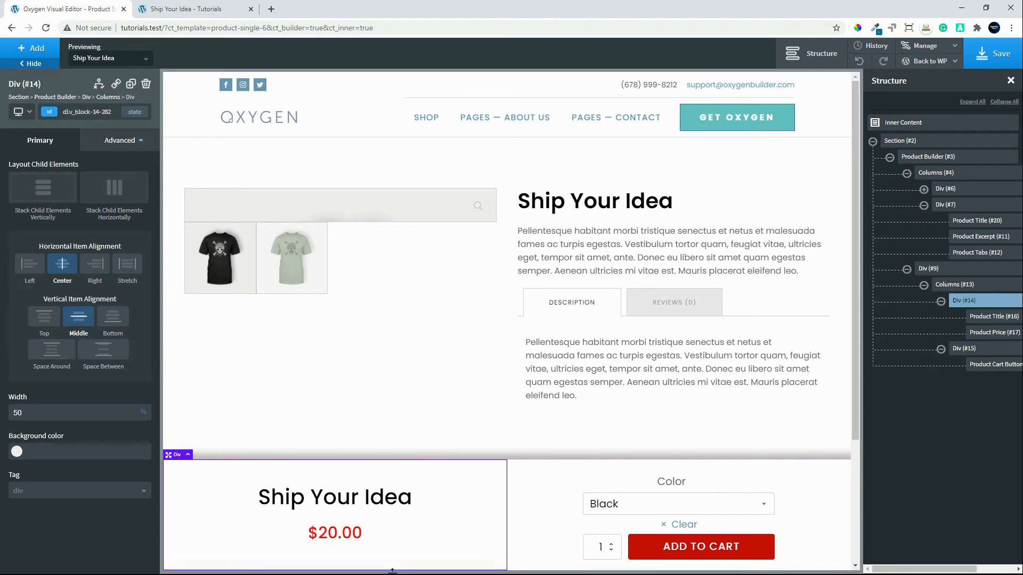
pyautogui.click(119, 140)
# Set the main section's top and bottom container padding to 20 px each.
pyautogui.click(393, 162)
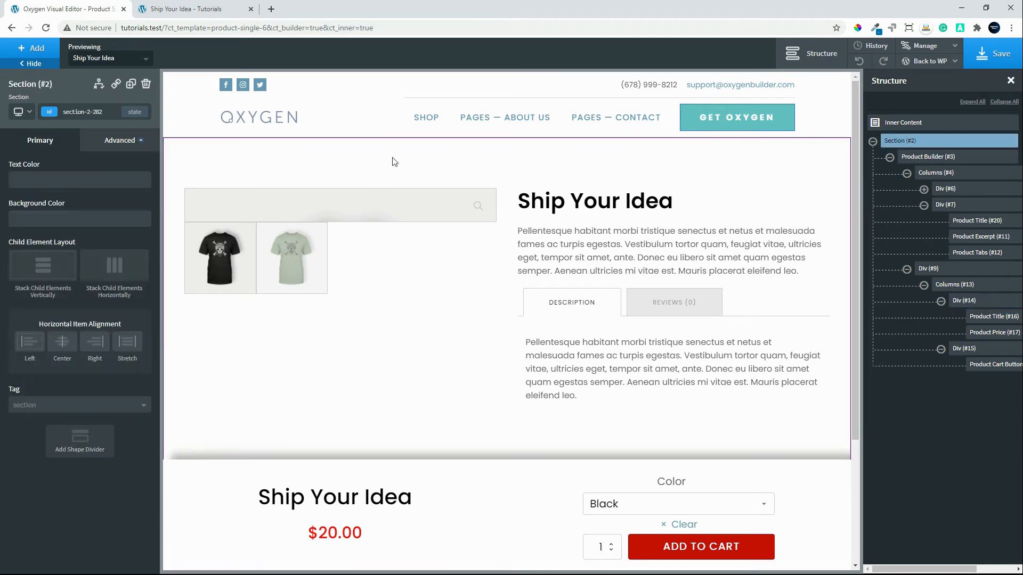
pyautogui.click(128, 141)
pyautogui.click(85, 200)
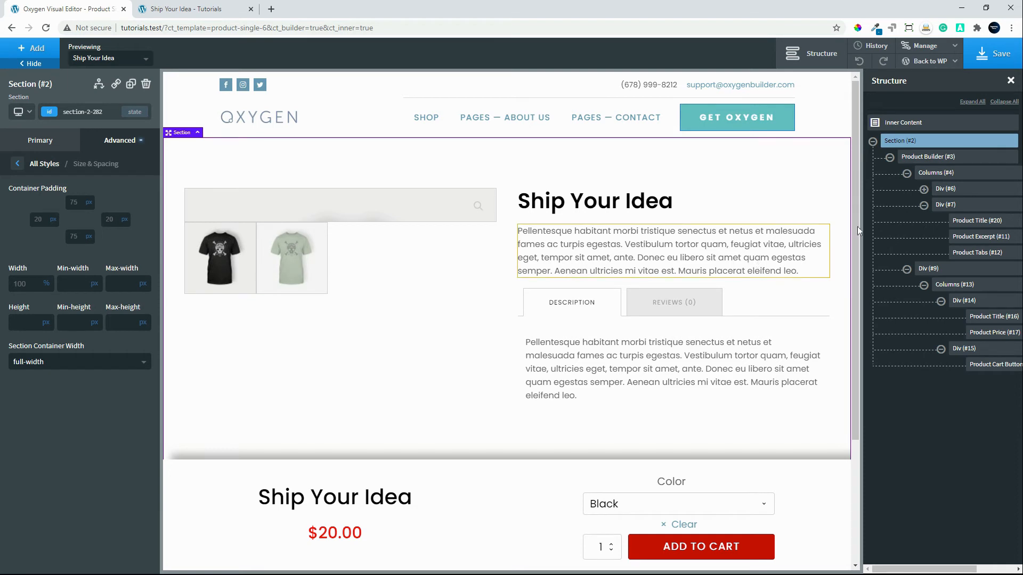
pyautogui.doubleClick(78, 203)
pyautogui.write('20')
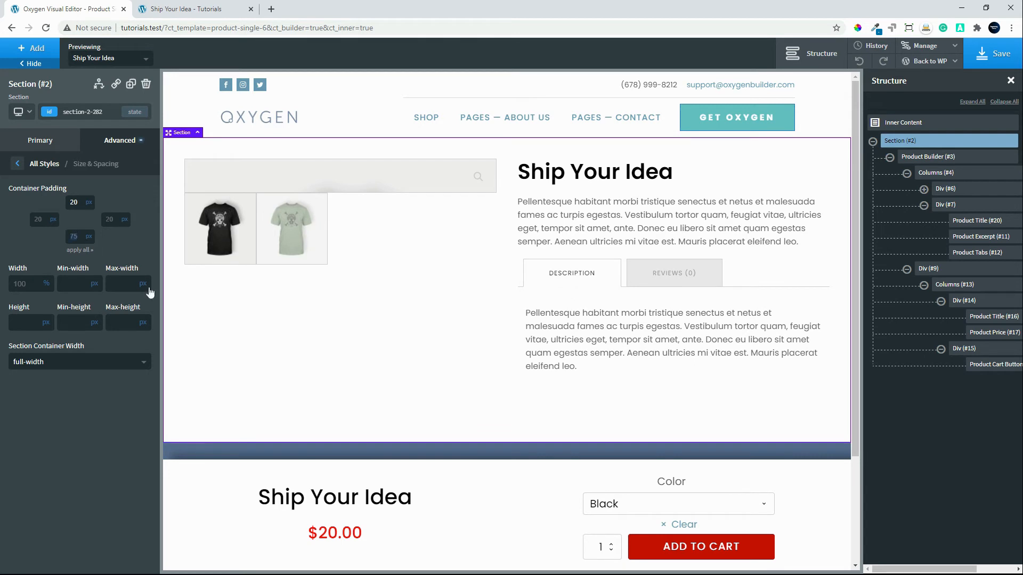
pyautogui.write('20')
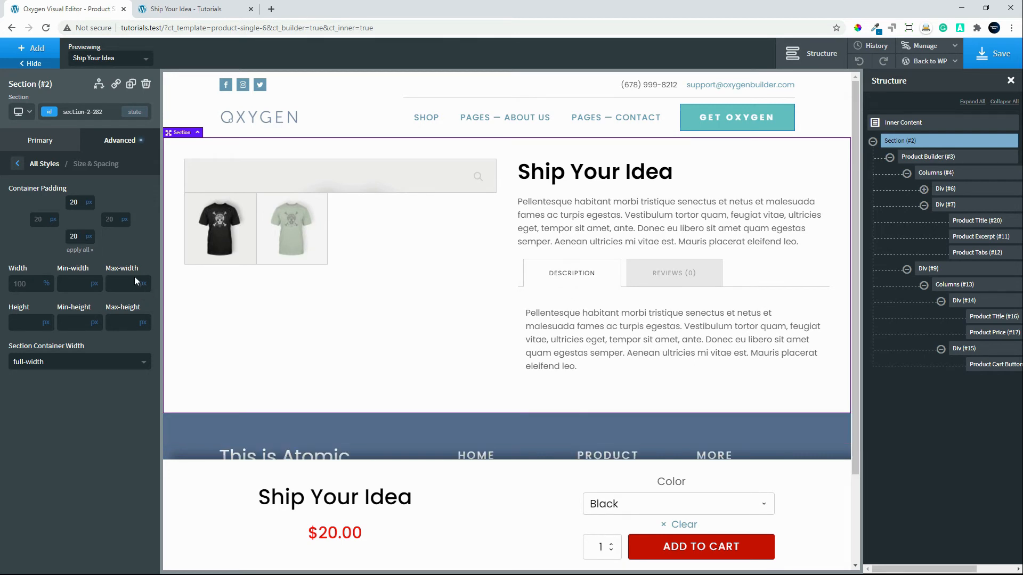
# Save the template and try the Reviews and Description tabs on the reloaded live product page.
pyautogui.click(994, 54)
pyautogui.click(163, 9)
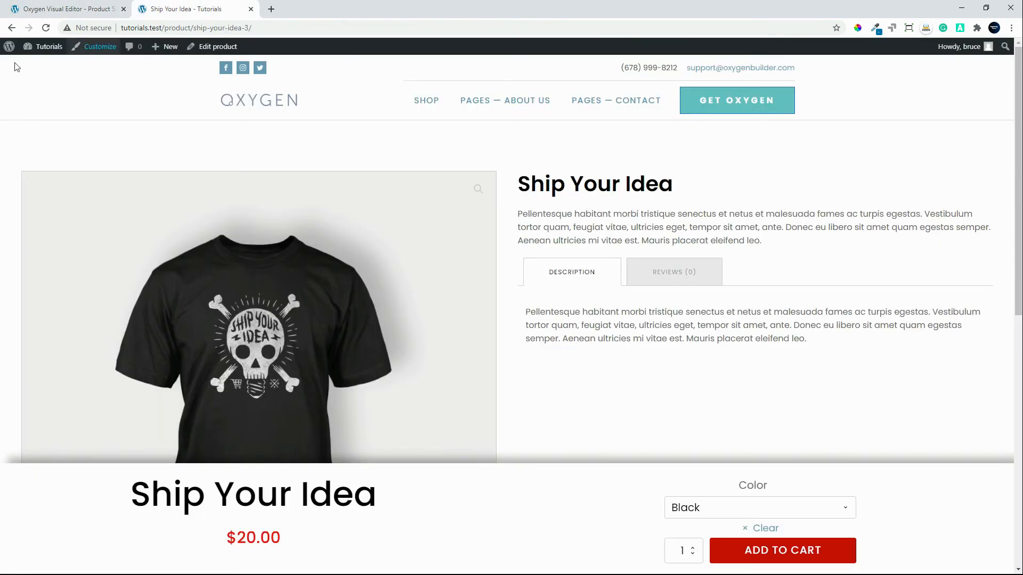
pyautogui.click(46, 27)
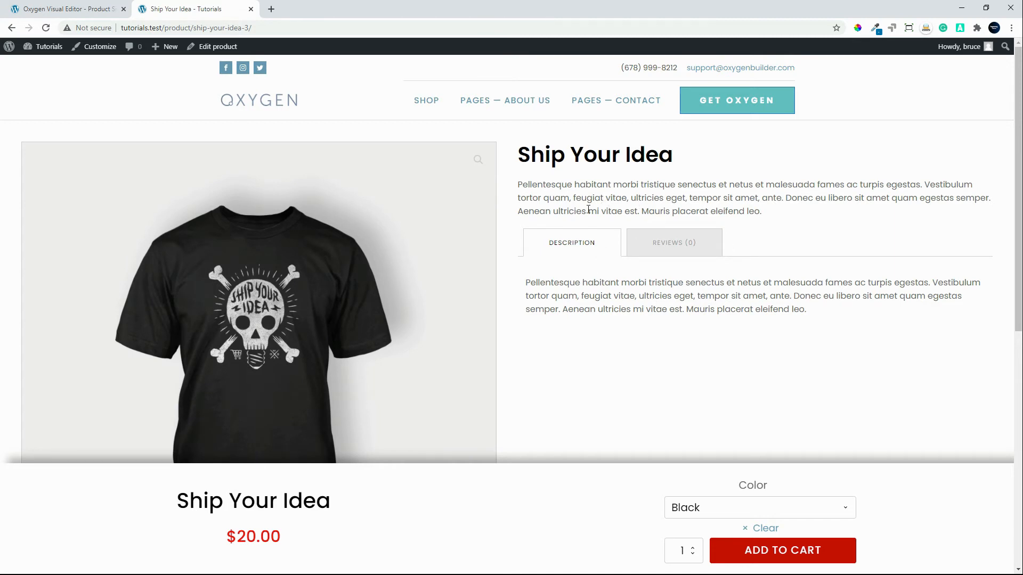
pyautogui.click(675, 246)
pyautogui.scroll(-2, 668, 407)
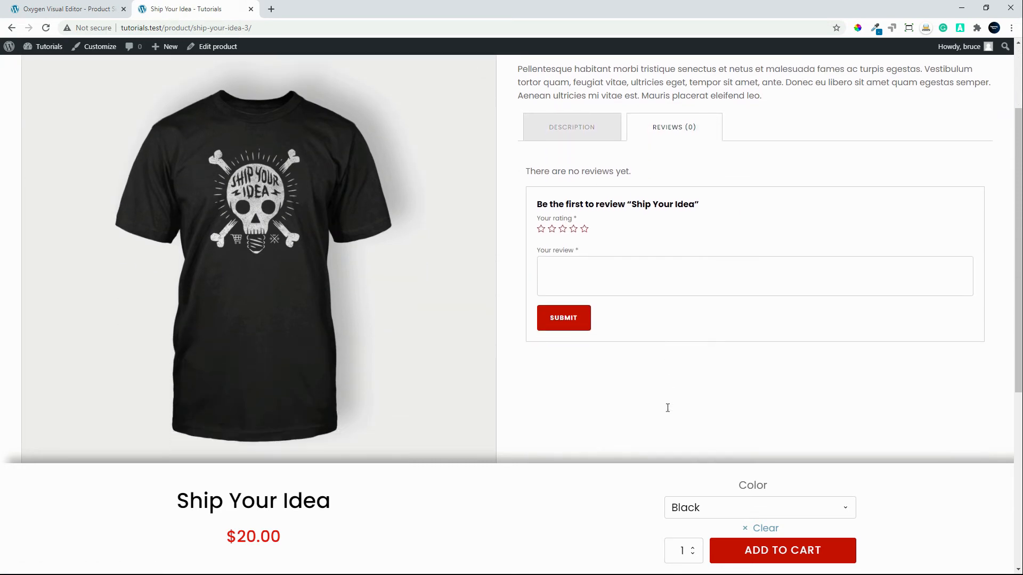
pyautogui.scroll(2, 666, 406)
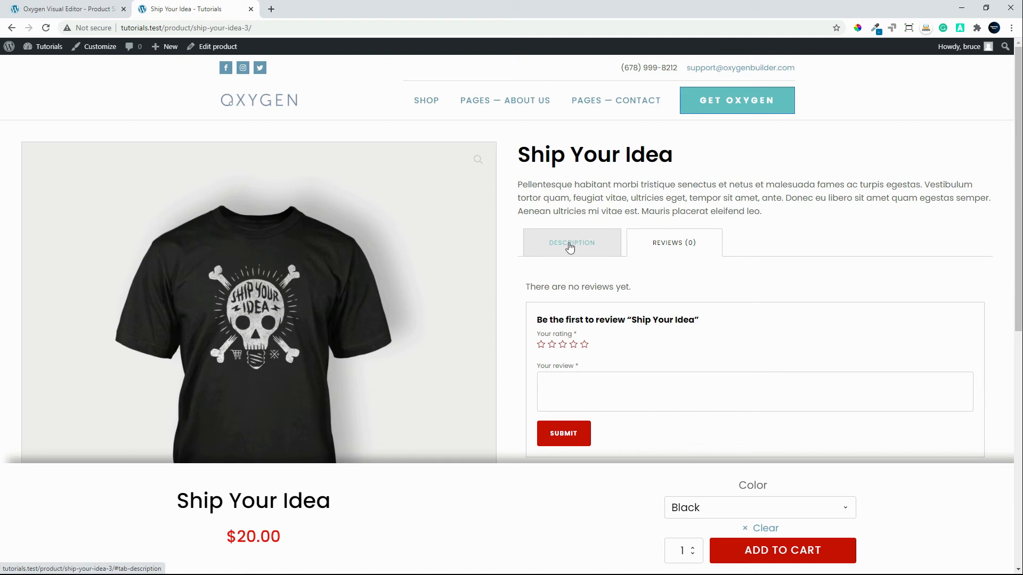
pyautogui.click(570, 247)
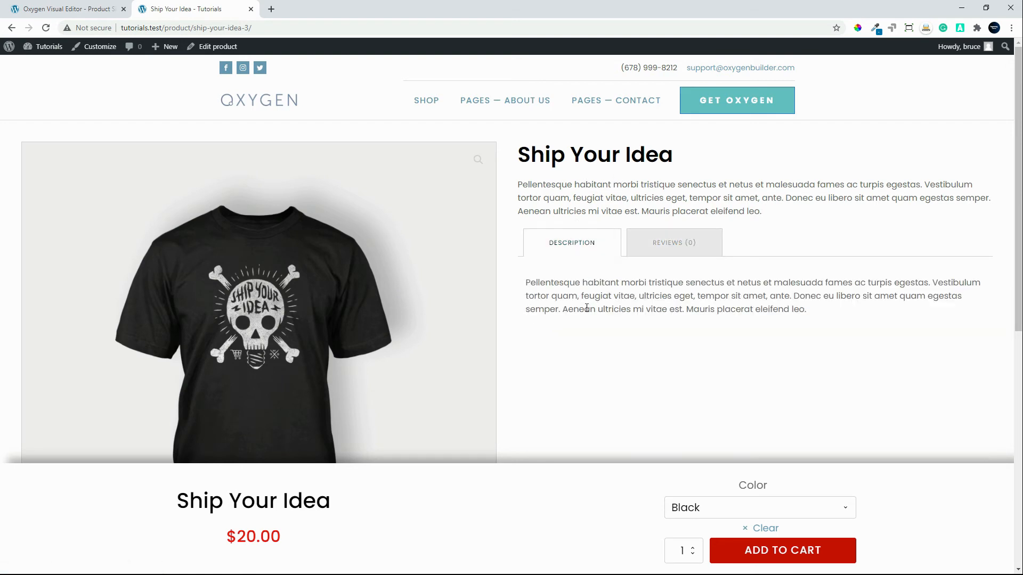
# Review the live product page down to the footer with its fixed bottom bar, and return to the Oxygen editor.
pyautogui.scroll(-5, 586, 308)
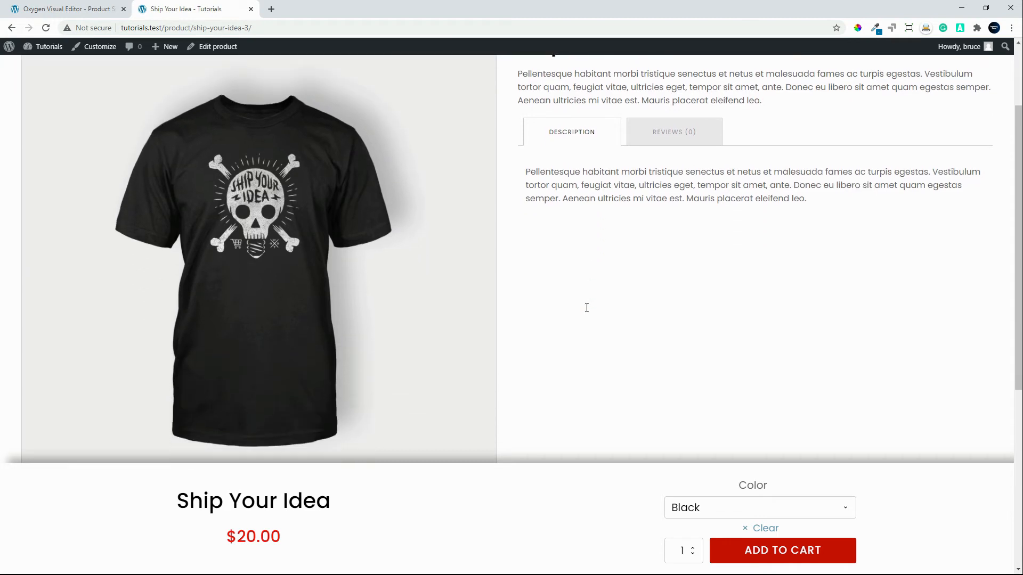
pyautogui.scroll(-2, 567, 338)
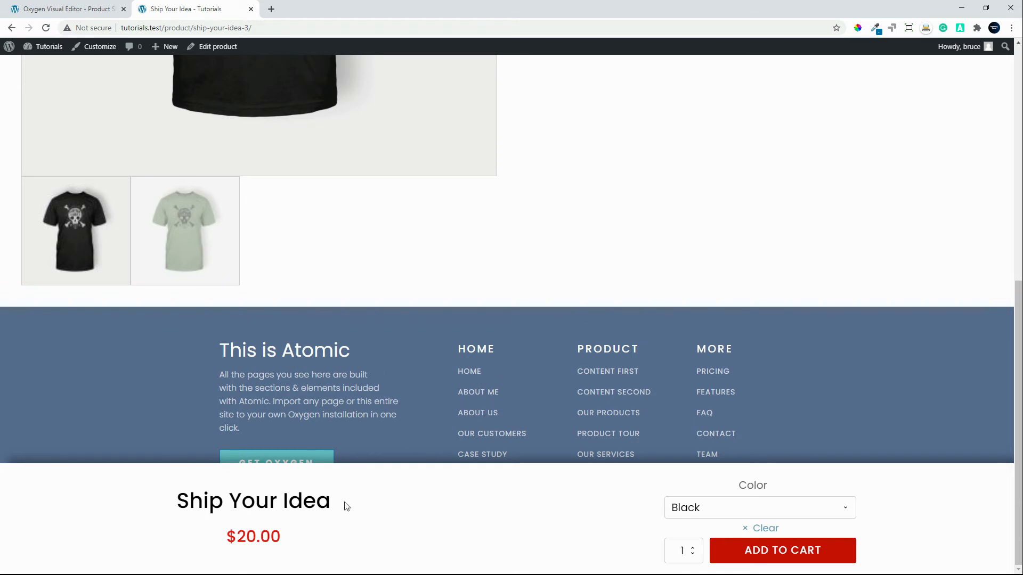
pyautogui.scroll(7, 397, 533)
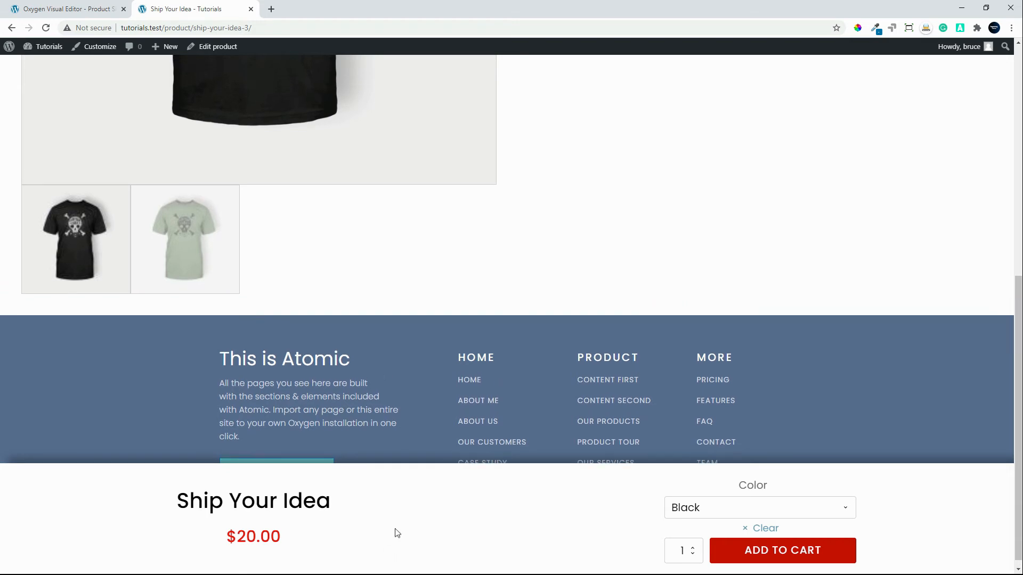
pyautogui.scroll(2, 396, 532)
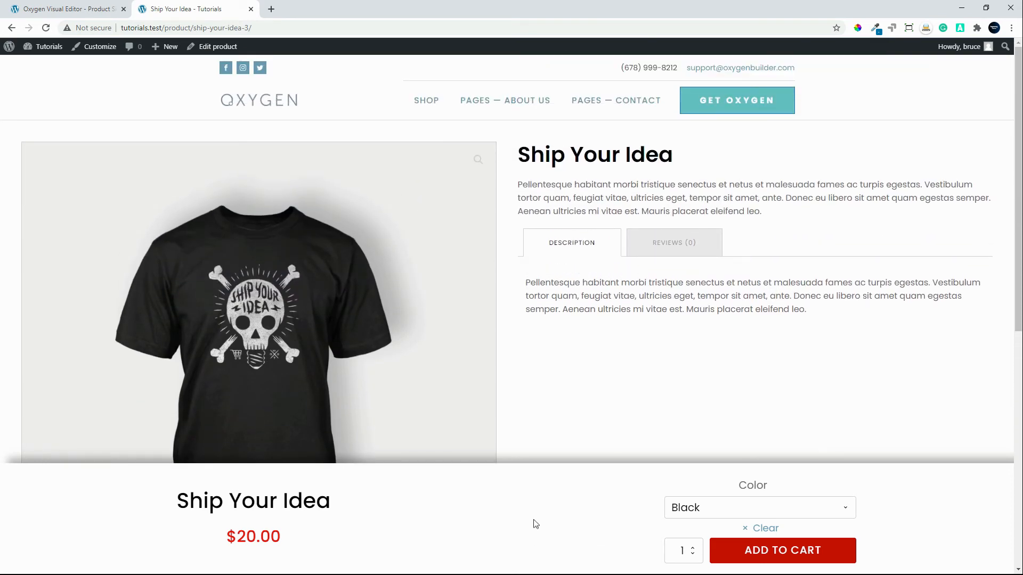
pyautogui.scroll(-6, 645, 355)
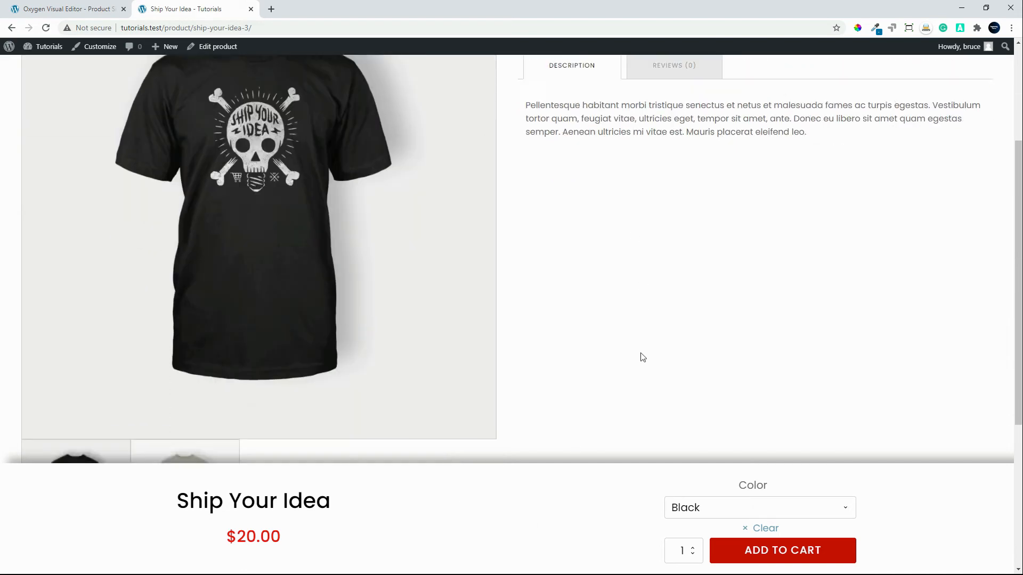
pyautogui.scroll(4, 409, 192)
pyautogui.click(102, 4)
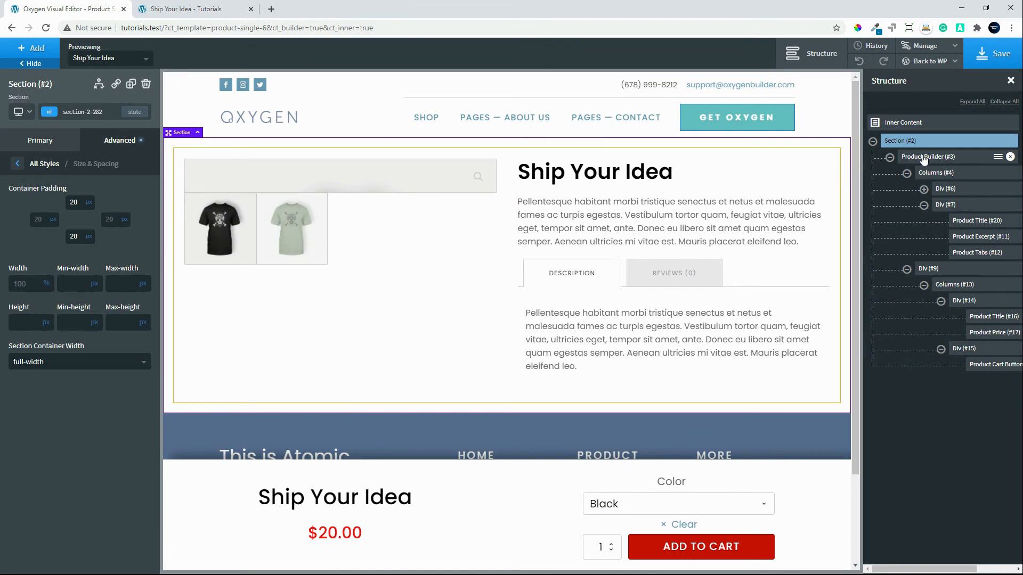
# Add a new div inside the Product Builder, after the product columns and the fixed bottom bar.
pyautogui.click(923, 158)
pyautogui.click(907, 174)
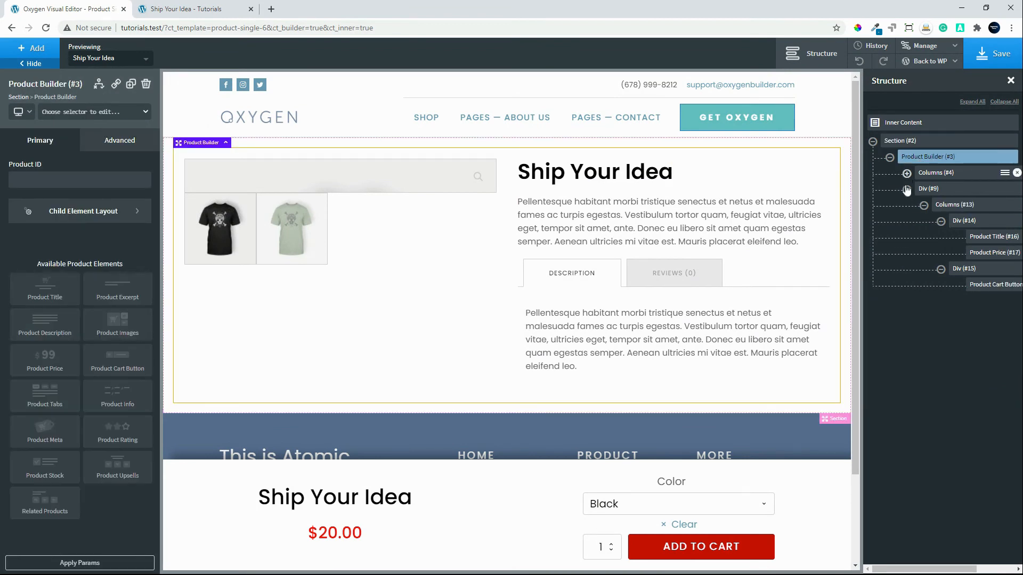
pyautogui.click(906, 189)
pyautogui.click(34, 53)
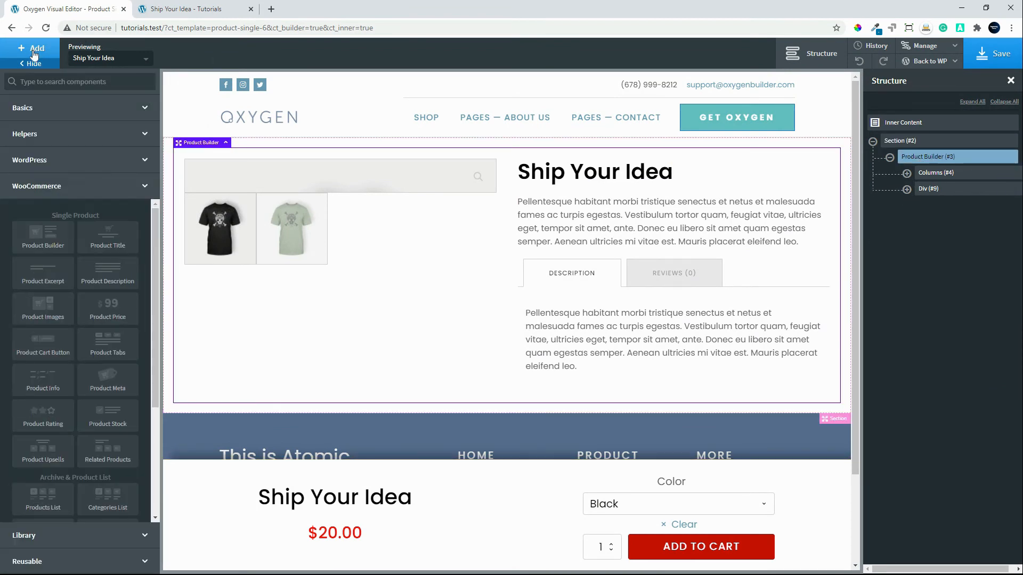
pyautogui.click(80, 107)
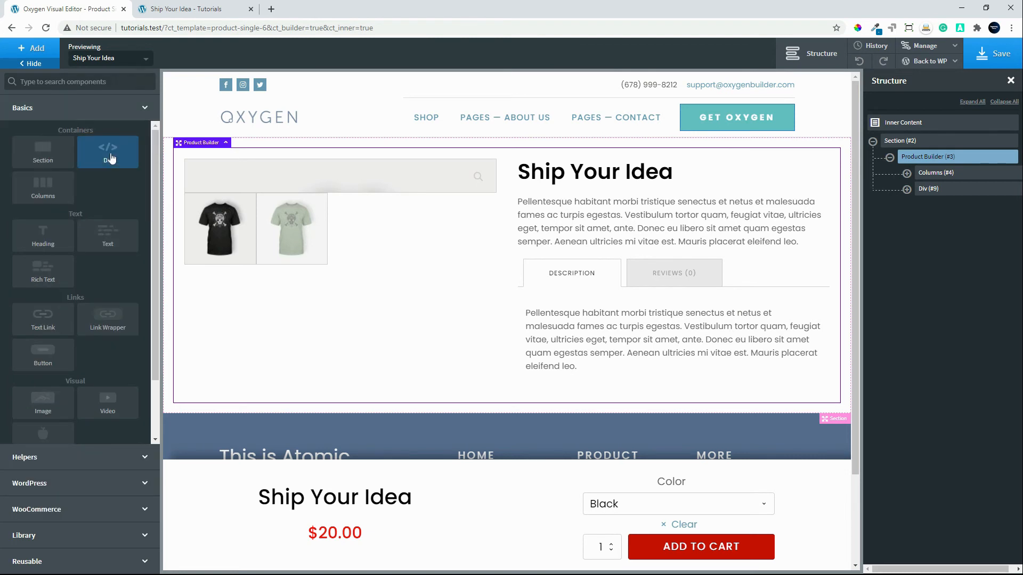
pyautogui.click(110, 157)
# Insert a WooCommerce Related Products element into the new empty div.
pyautogui.click(34, 49)
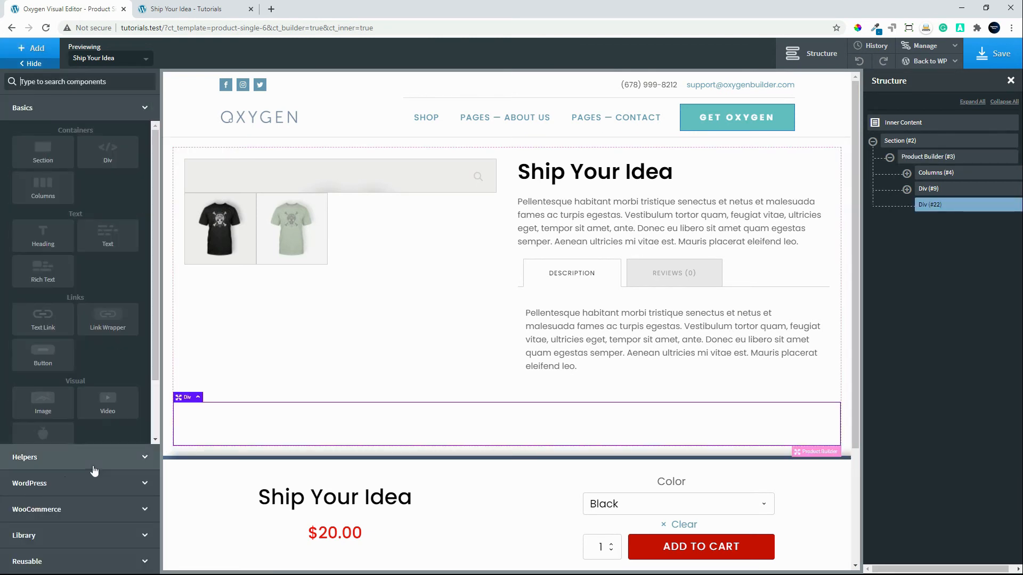
pyautogui.click(69, 510)
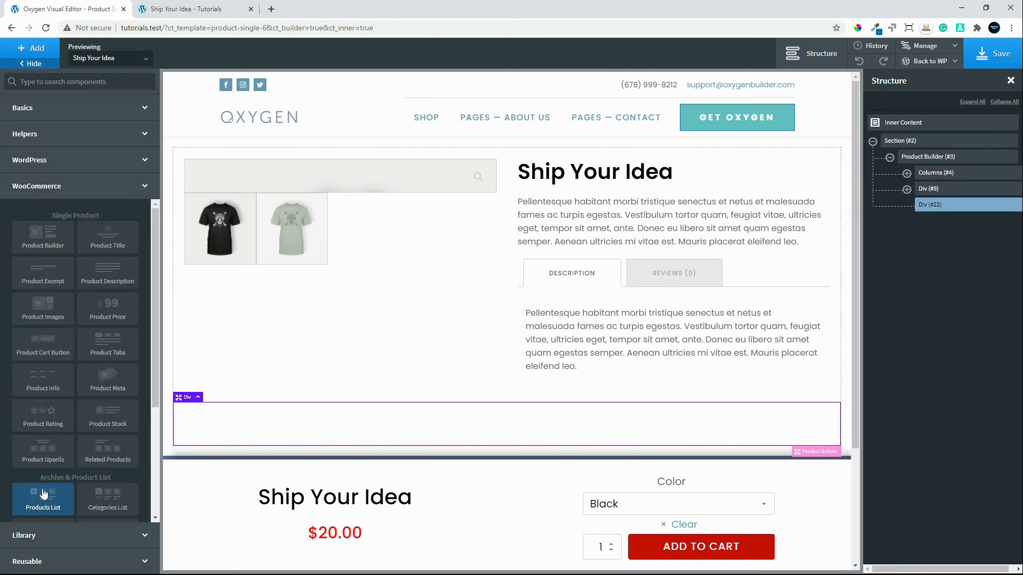
pyautogui.click(102, 459)
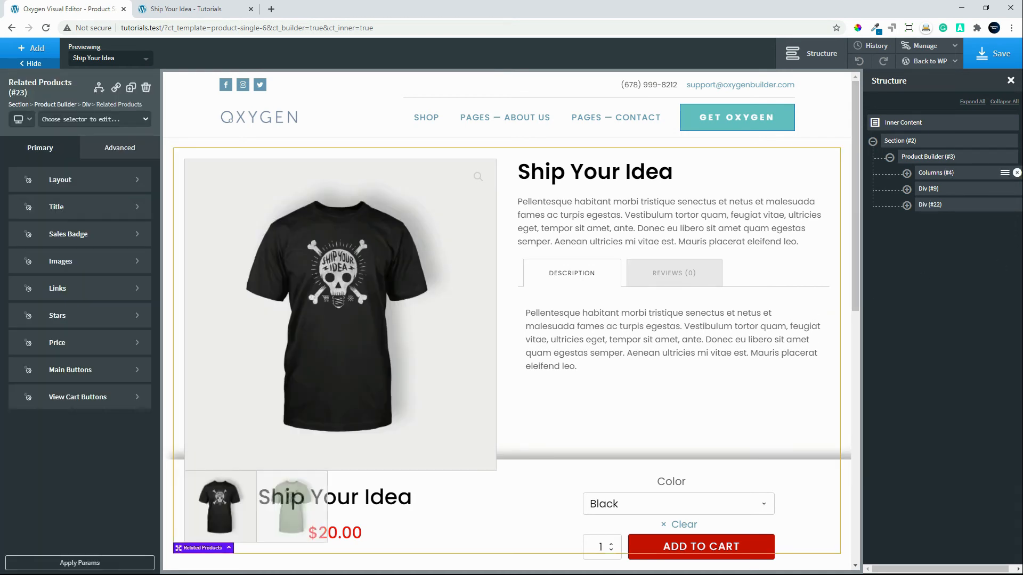
# Save the template, review the related products on the reloaded live product page, and return to the Oxygen editor.
pyautogui.click(996, 58)
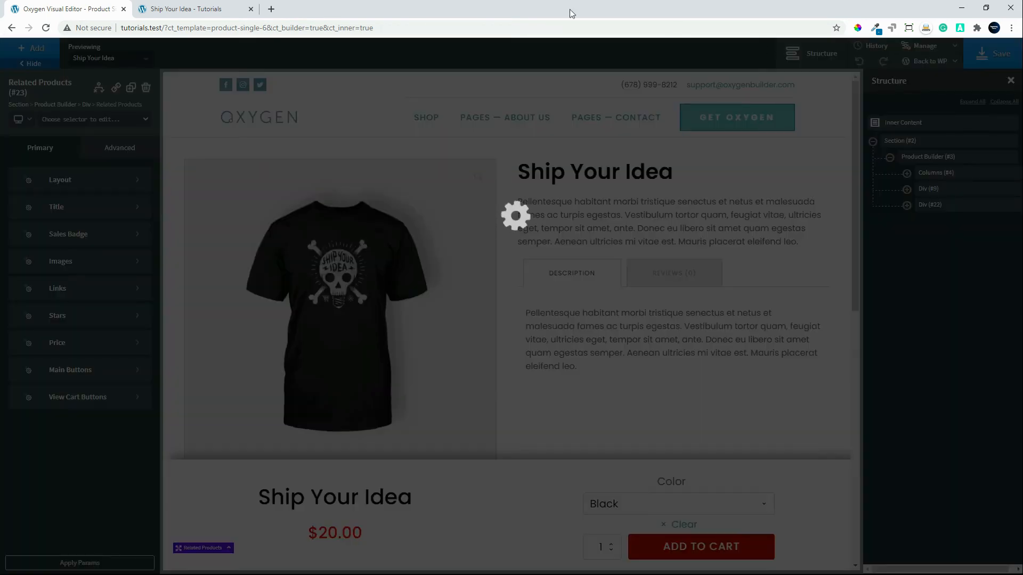
pyautogui.click(176, 9)
pyautogui.click(46, 31)
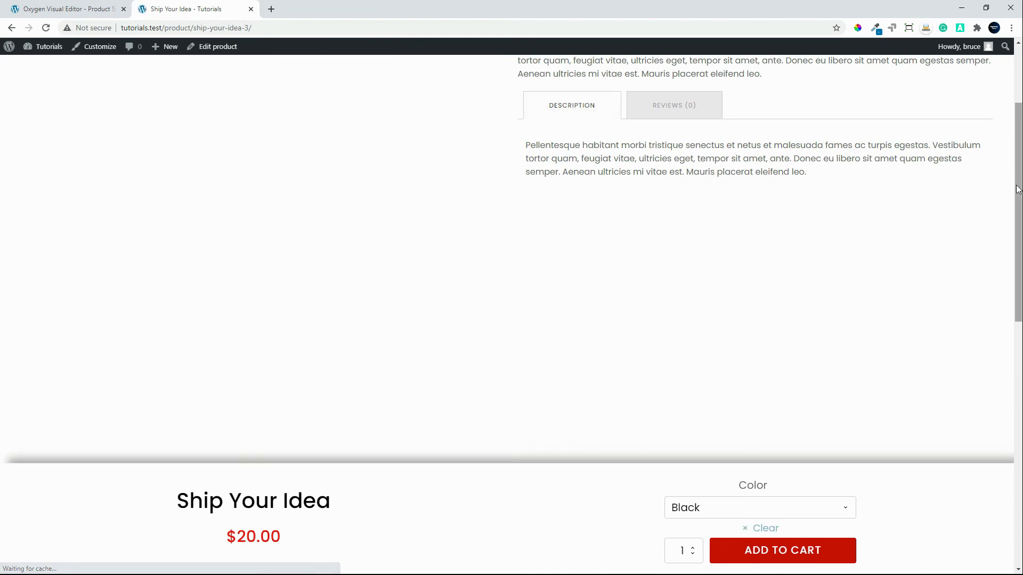
pyautogui.scroll(-10, 996, 256)
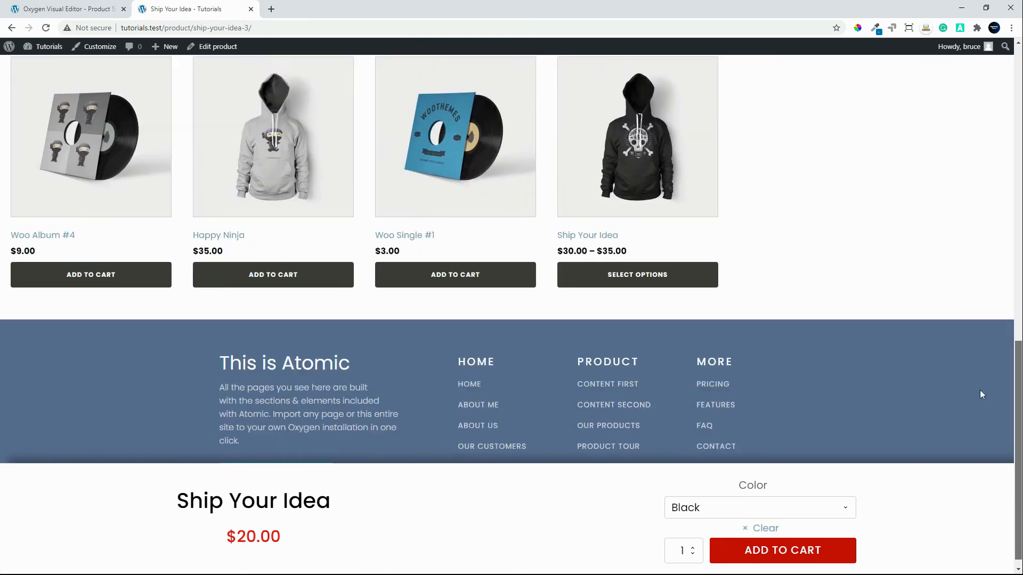
pyautogui.scroll(10, 984, 392)
pyautogui.scroll(-5, 958, 330)
pyautogui.scroll(5, 938, 341)
pyautogui.scroll(-10, 959, 283)
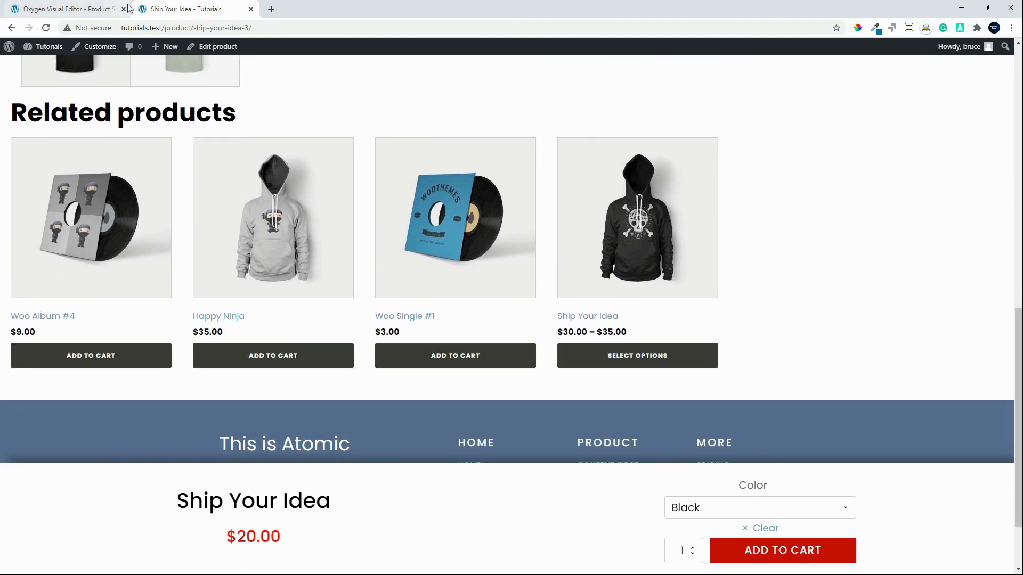
pyautogui.click(71, 13)
# Set the maximum width of the div around the related products to 1120 px.
pyautogui.scroll(-5, 586, 326)
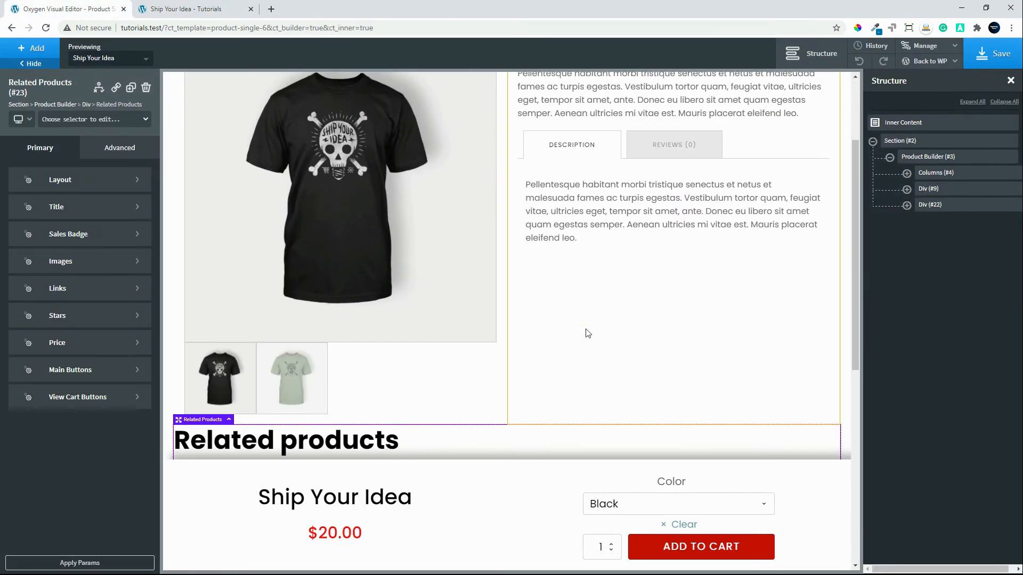
pyautogui.scroll(-2, 587, 326)
pyautogui.scroll(2, 792, 132)
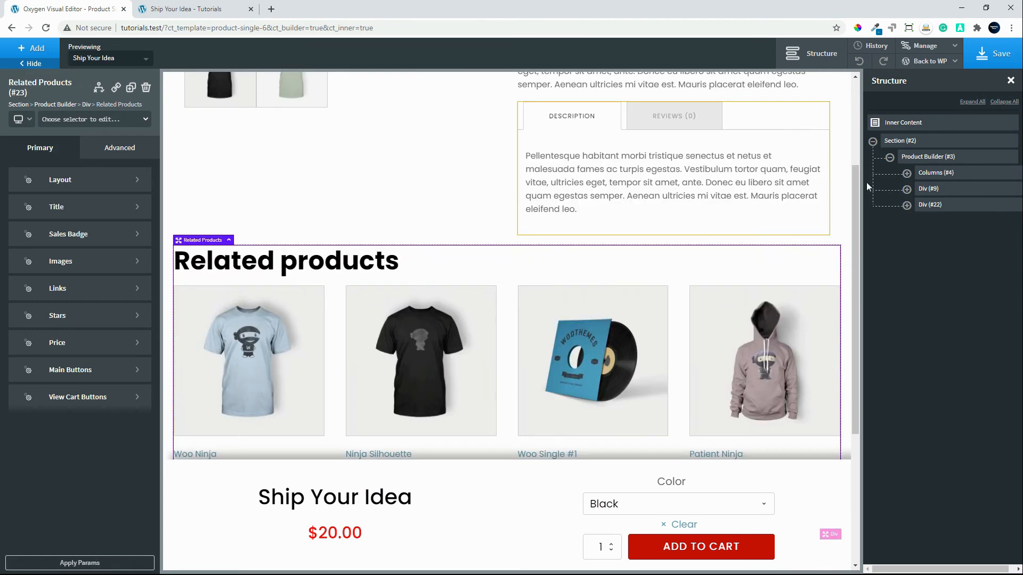
pyautogui.click(940, 208)
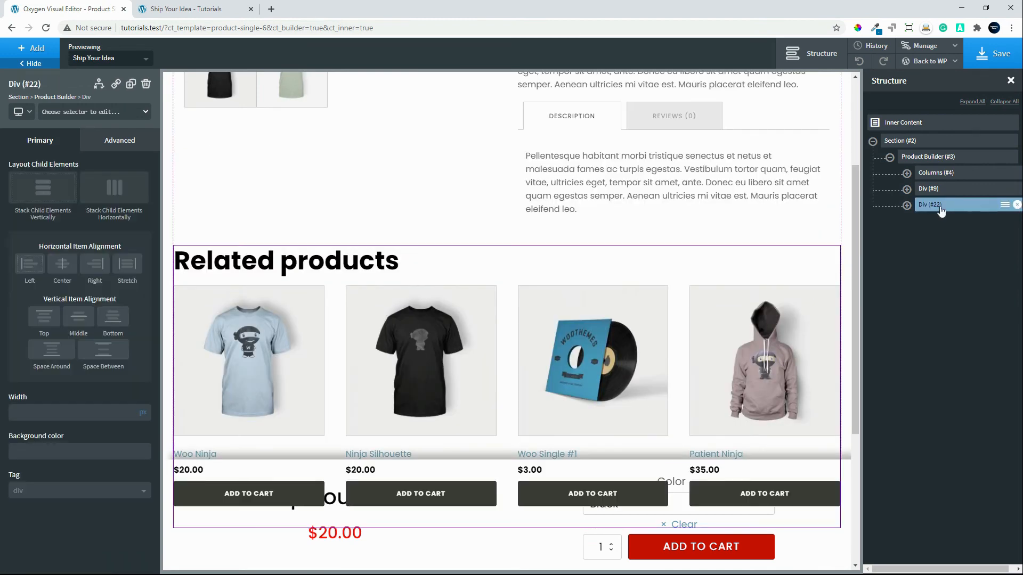
pyautogui.click(119, 145)
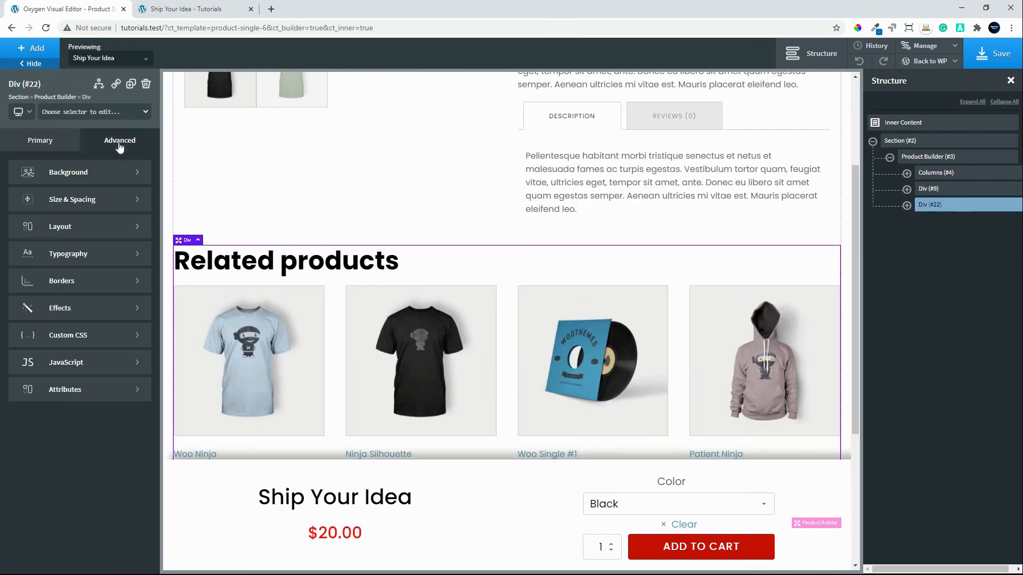
pyautogui.click(83, 200)
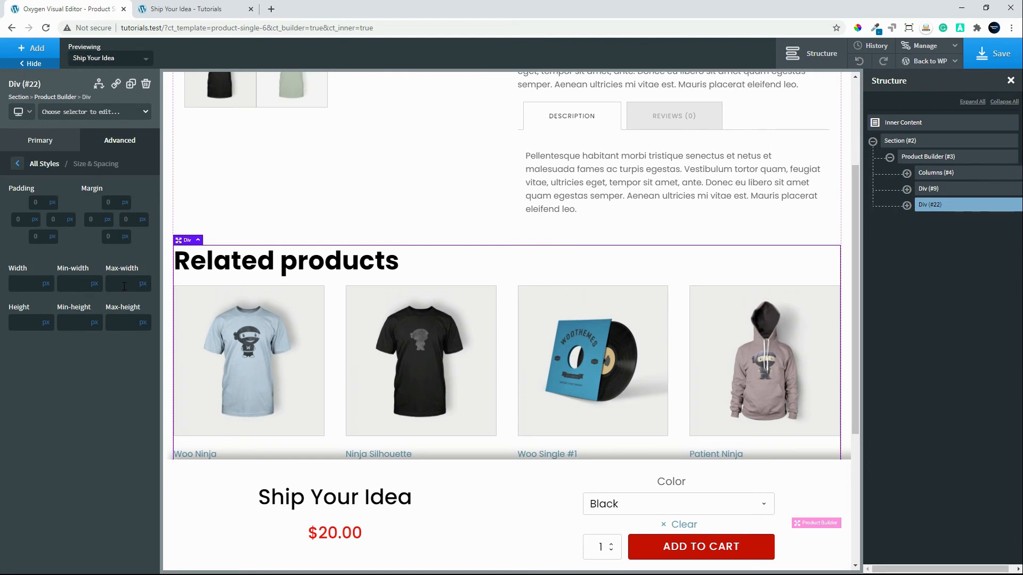
pyautogui.click(124, 286)
pyautogui.write('1120')
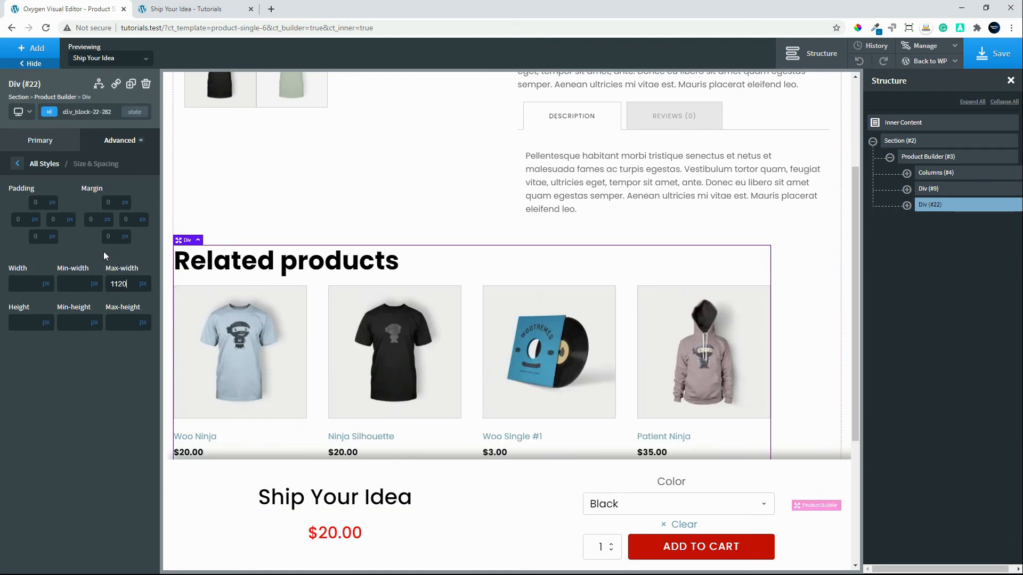
# Center the related products div horizontally by setting its left and right margins to auto.
pyautogui.moveTo(107, 223)
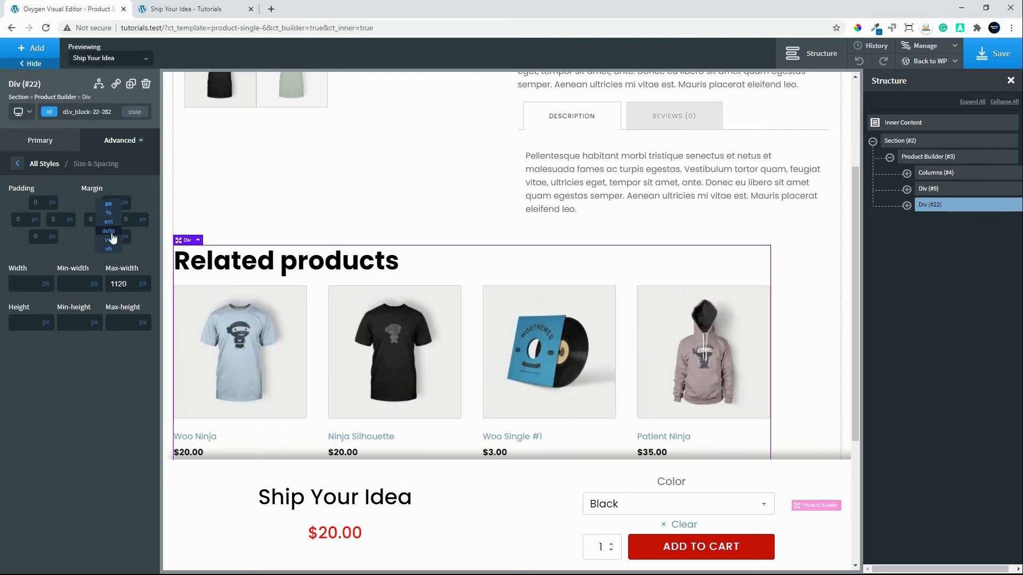
pyautogui.click(109, 231)
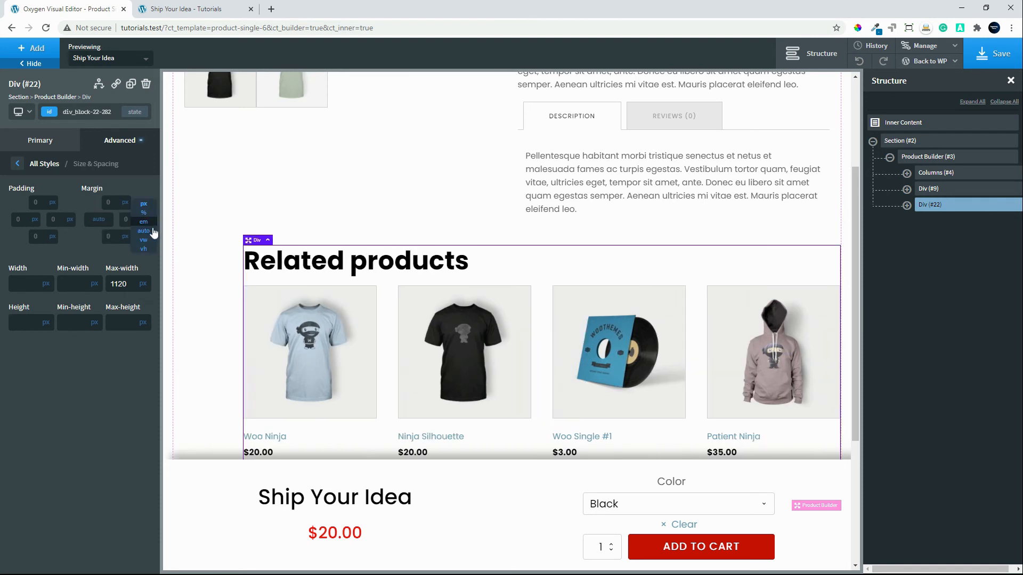
pyautogui.click(143, 231)
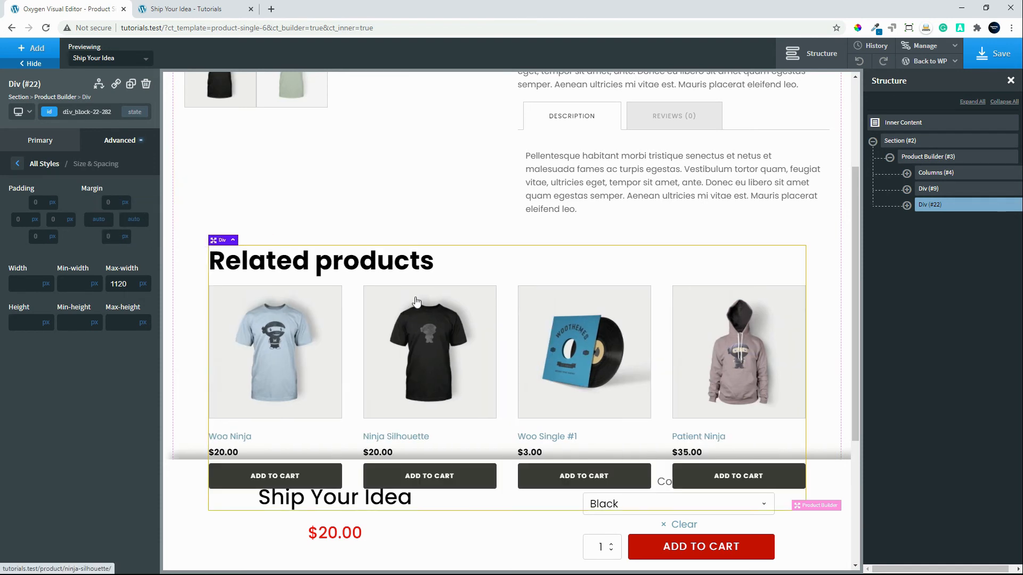
# Style the Related Products title with centered text, font weight 500 and a font size of 40 px.
pyautogui.click(40, 140)
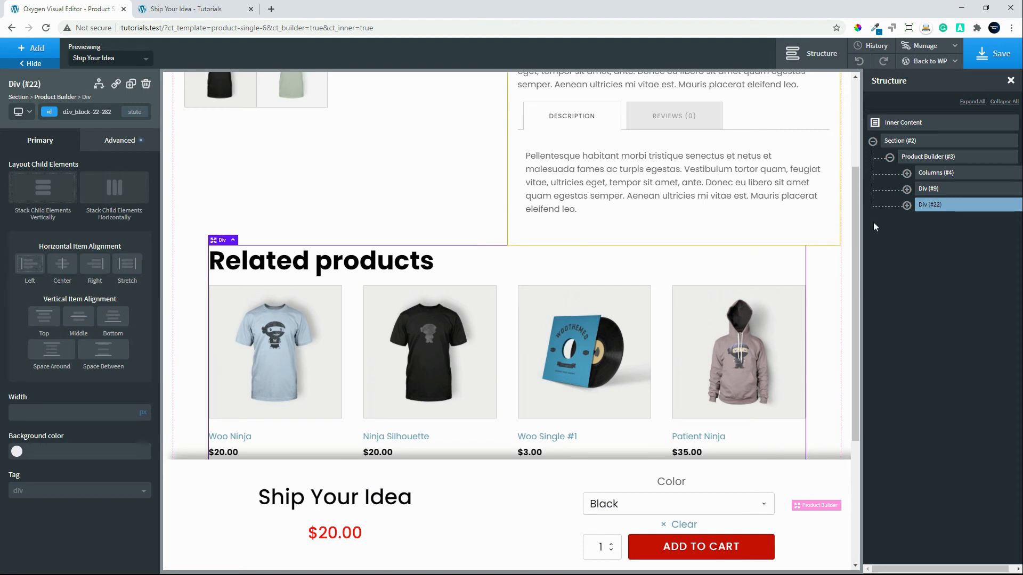
pyautogui.click(906, 206)
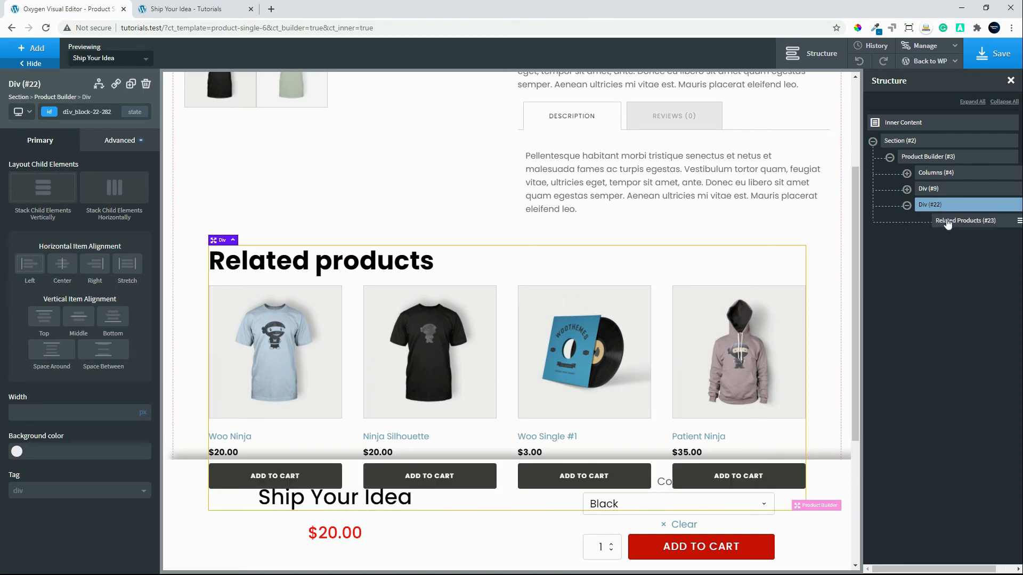
pyautogui.click(947, 223)
pyautogui.click(50, 202)
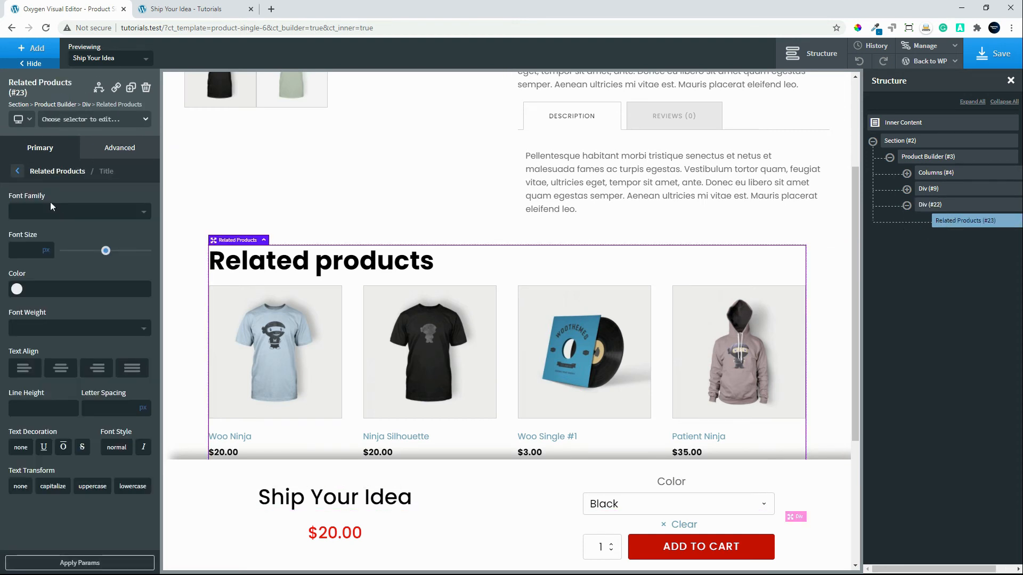
pyautogui.click(61, 369)
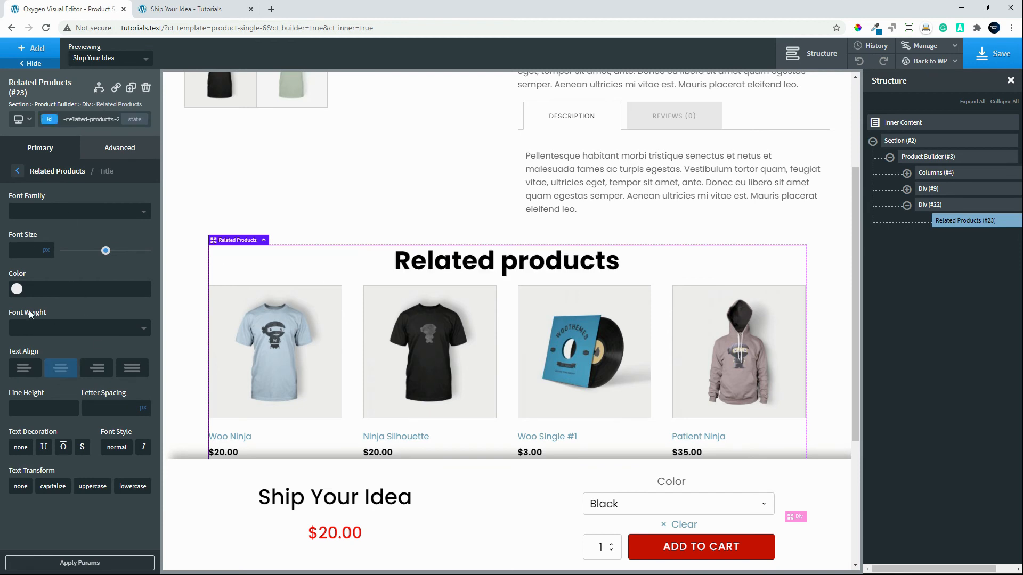
pyautogui.click(37, 333)
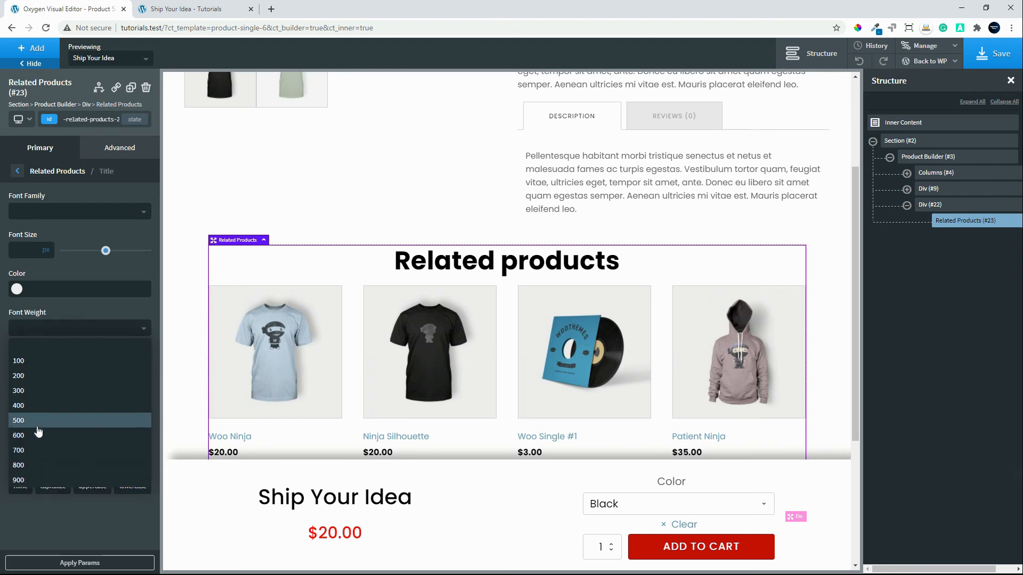
pyautogui.click(38, 430)
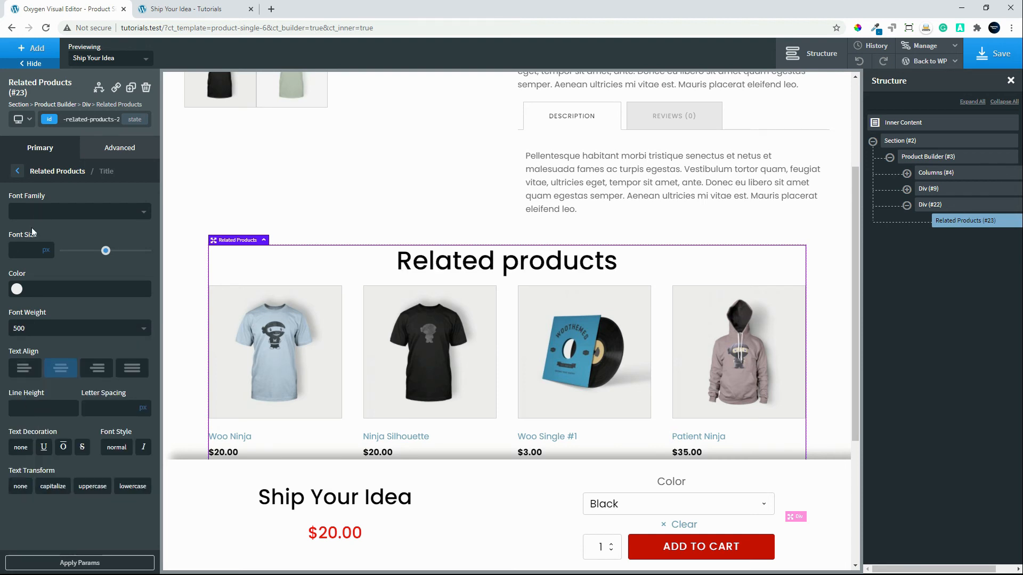
pyautogui.write('40')
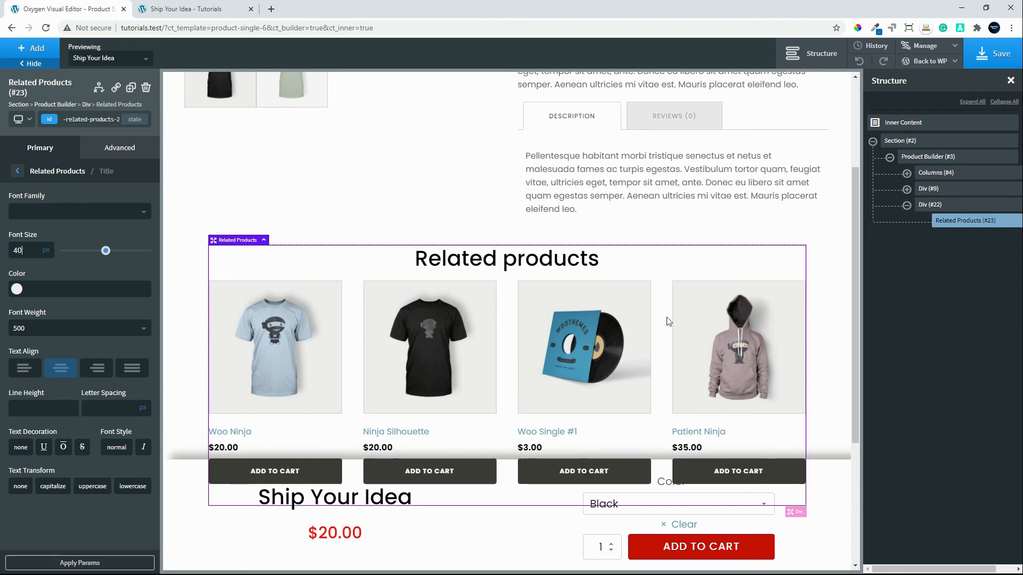
pyautogui.click(18, 172)
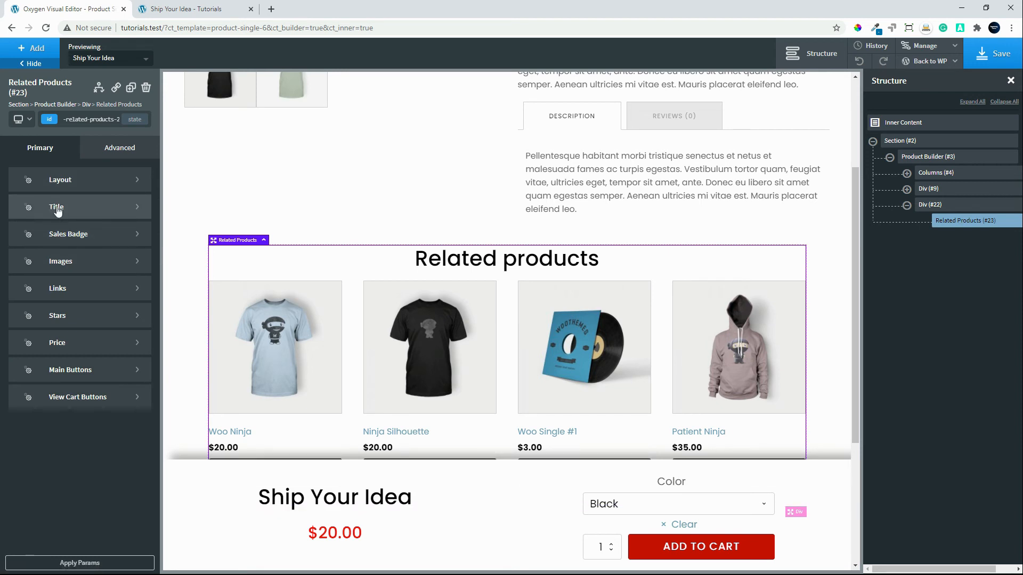
# Center-align the items in the Related Products layout and check the product list down to its cart buttons.
pyautogui.click(73, 183)
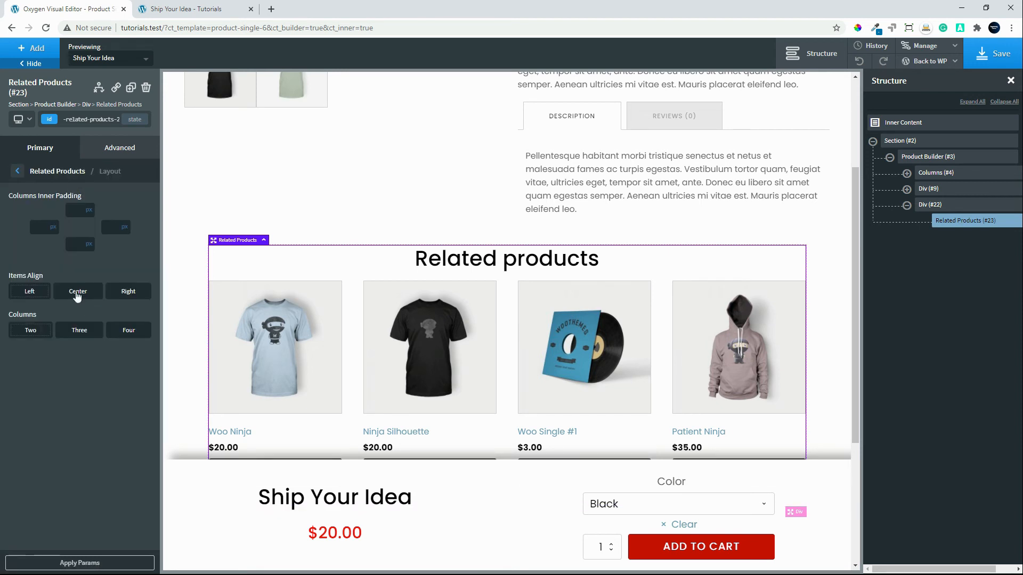
pyautogui.click(77, 291)
pyautogui.scroll(-3, 336, 363)
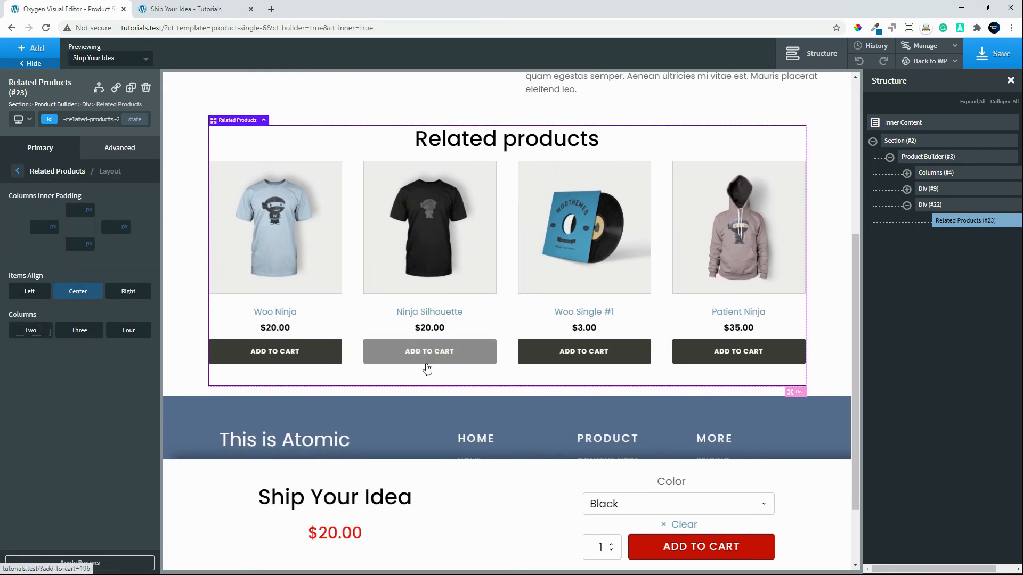
pyautogui.scroll(3, 427, 368)
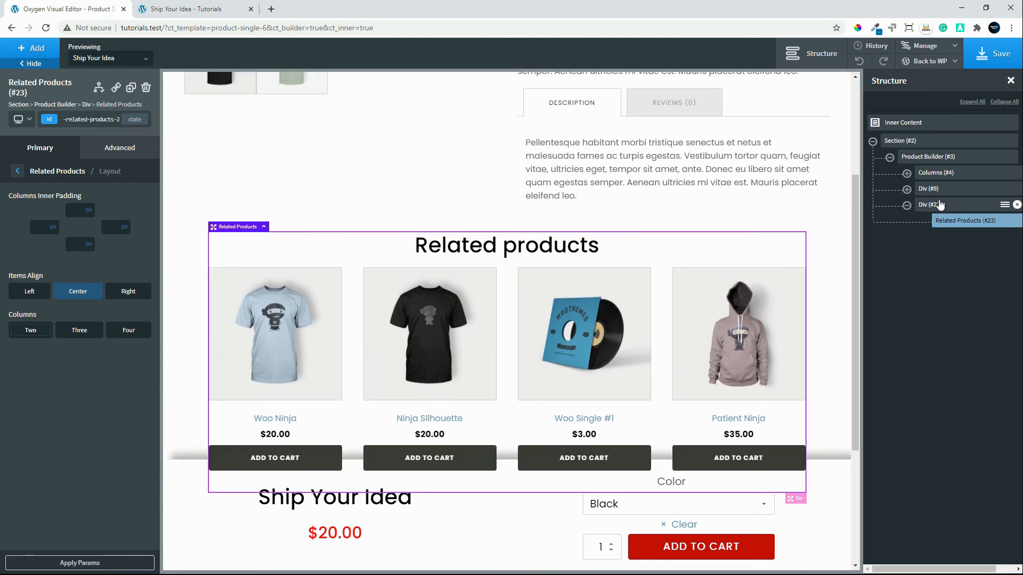
# Apply 15 px of padding to all four sides of the div around the related products.
pyautogui.click(939, 207)
pyautogui.click(123, 141)
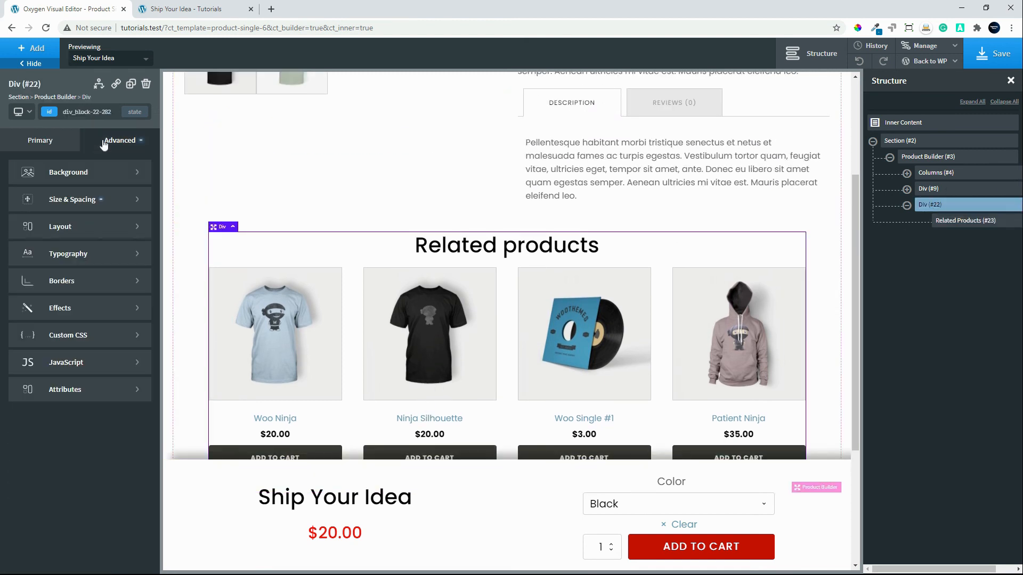
pyautogui.click(74, 200)
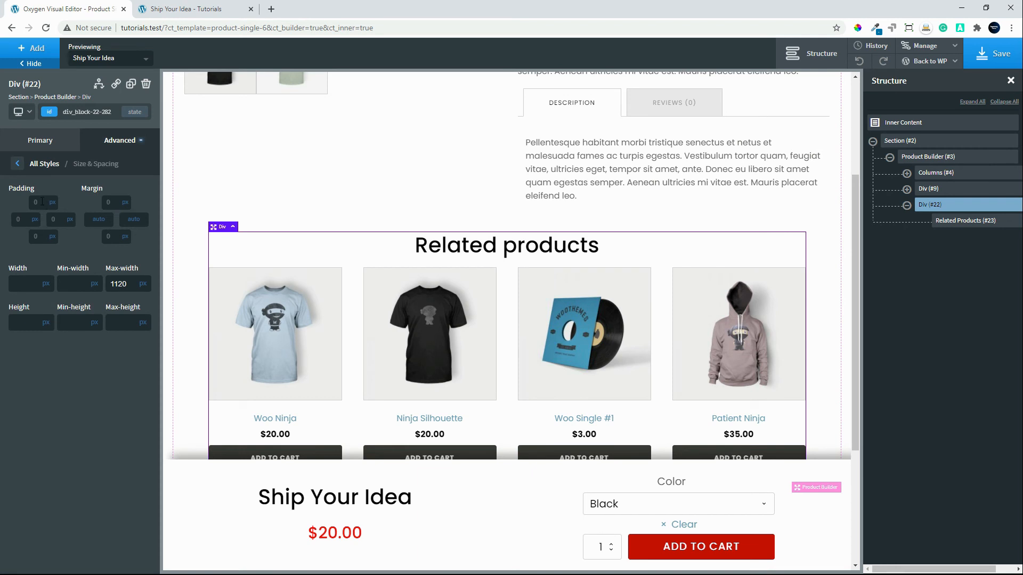
pyautogui.click(42, 201)
pyautogui.write('15')
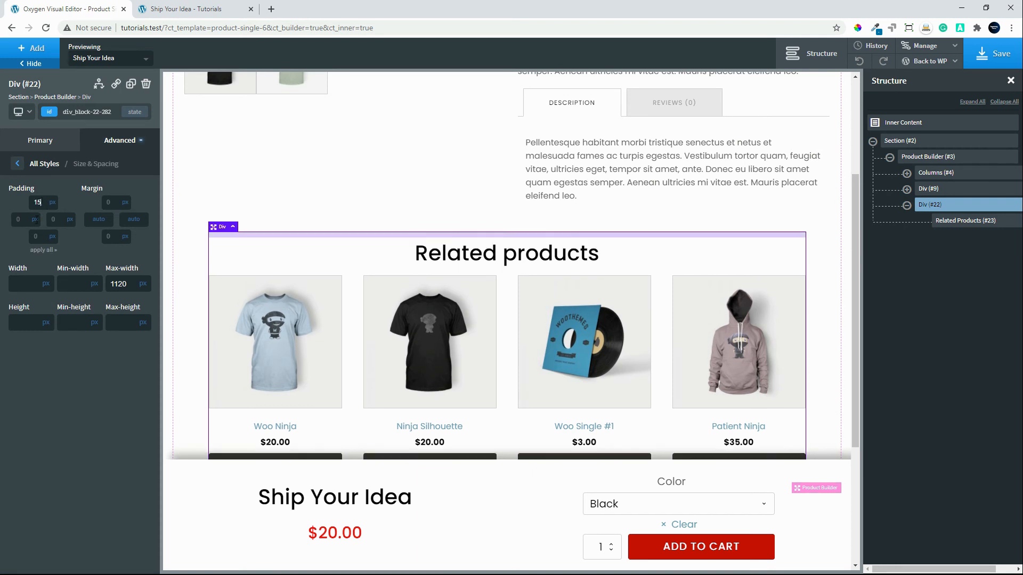
pyautogui.click(44, 252)
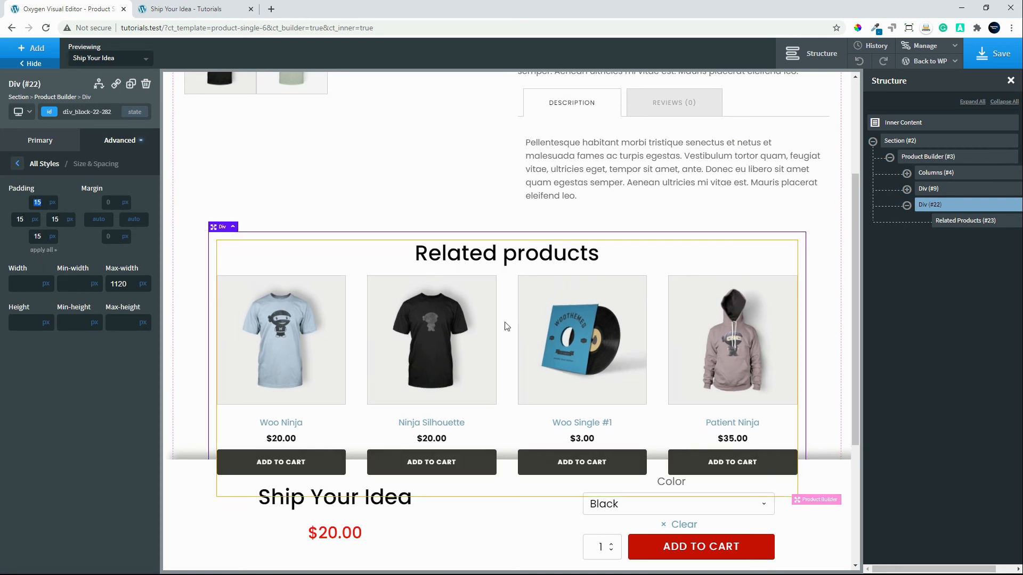
pyautogui.scroll(-2, 284, 341)
pyautogui.scroll(-1, 284, 352)
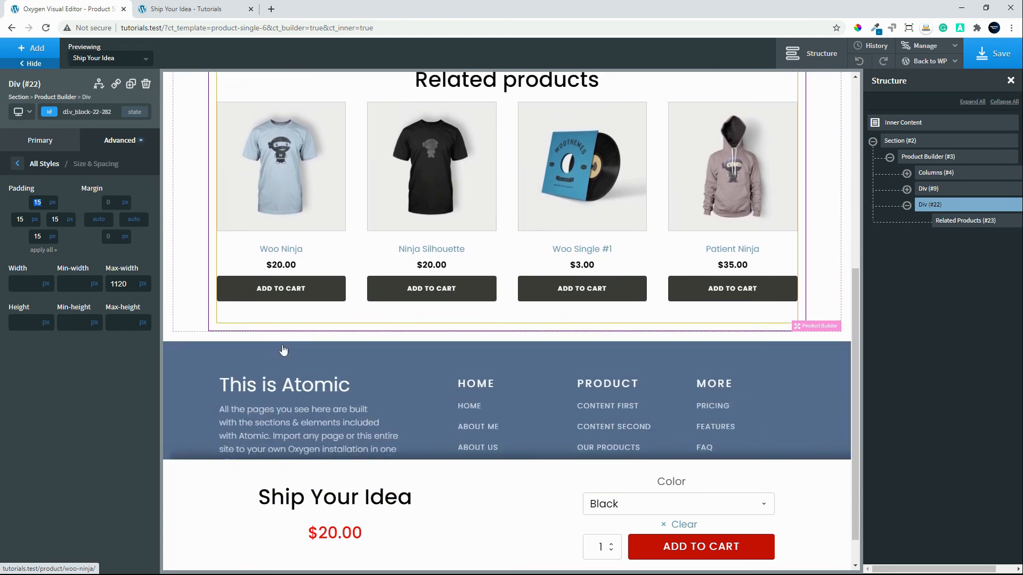
# Add a 40 px bottom margin to the product columns to separate them from the Related Products section.
pyautogui.scroll(2, 284, 352)
pyautogui.scroll(2, 275, 358)
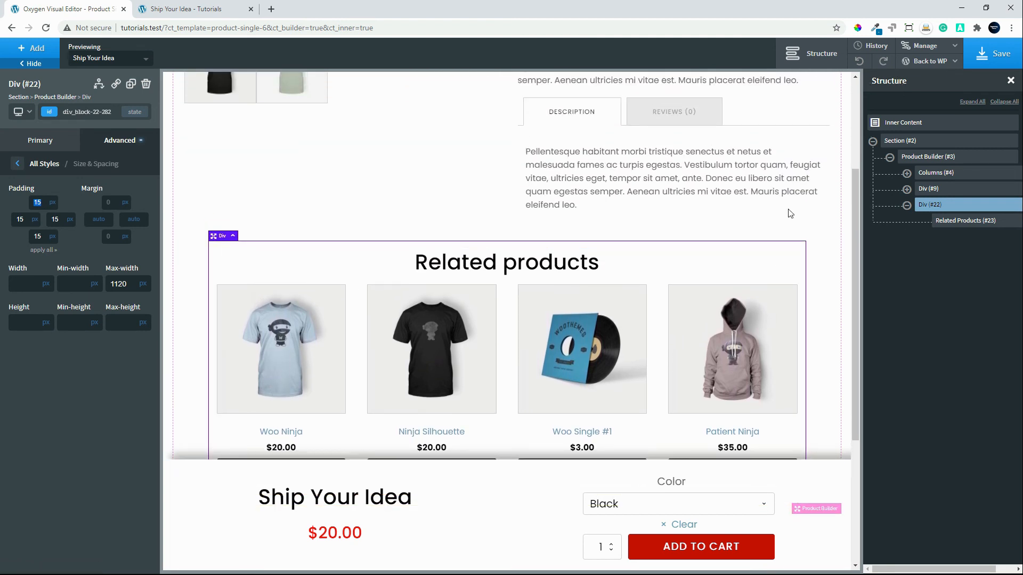
pyautogui.click(804, 237)
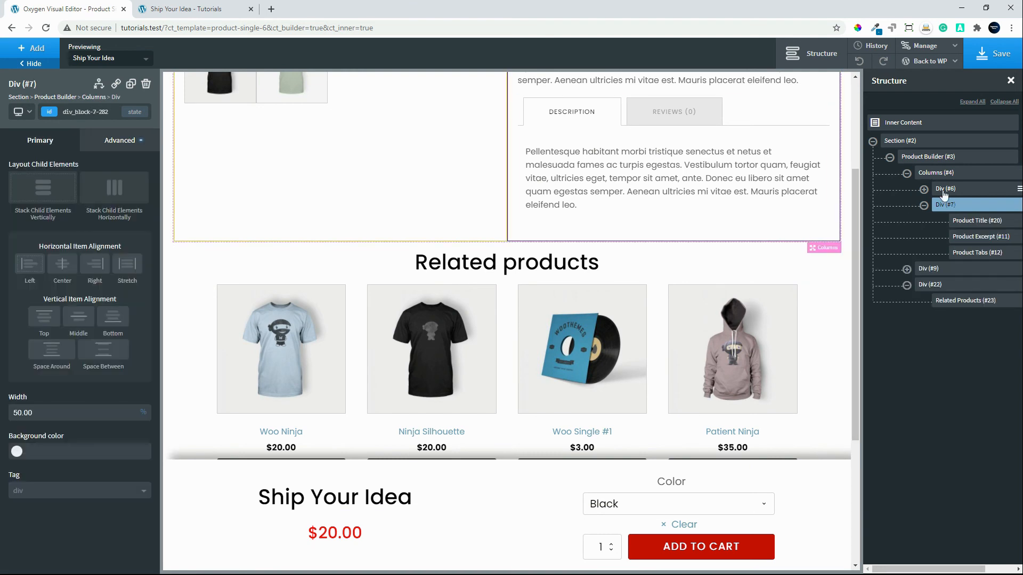
pyautogui.click(928, 269)
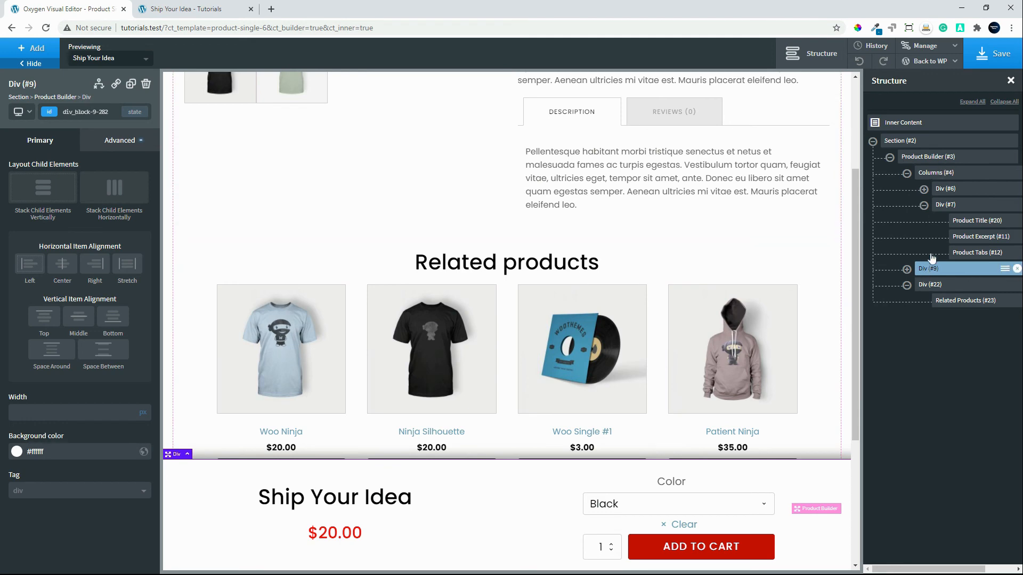
pyautogui.click(936, 172)
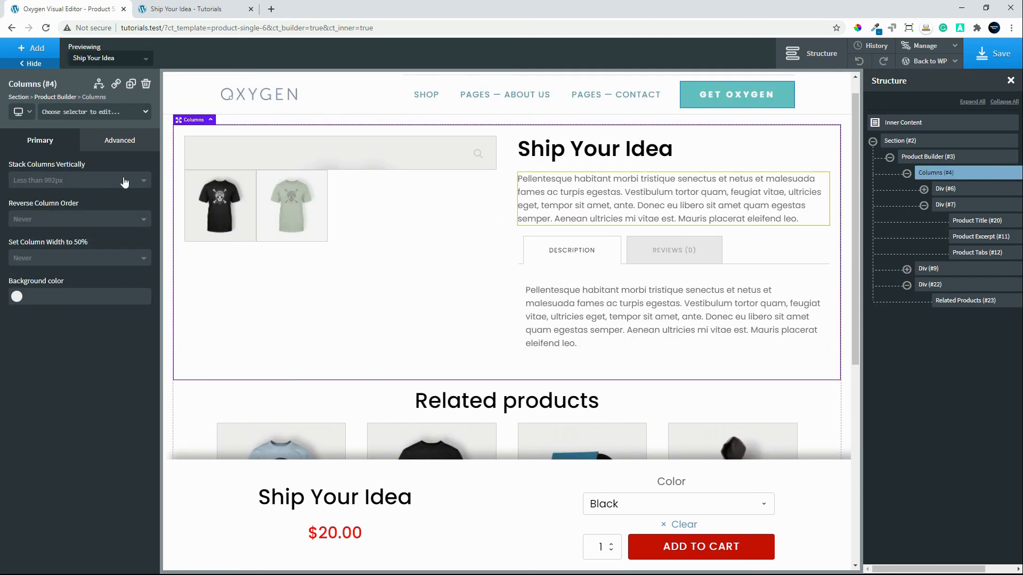
pyautogui.click(118, 141)
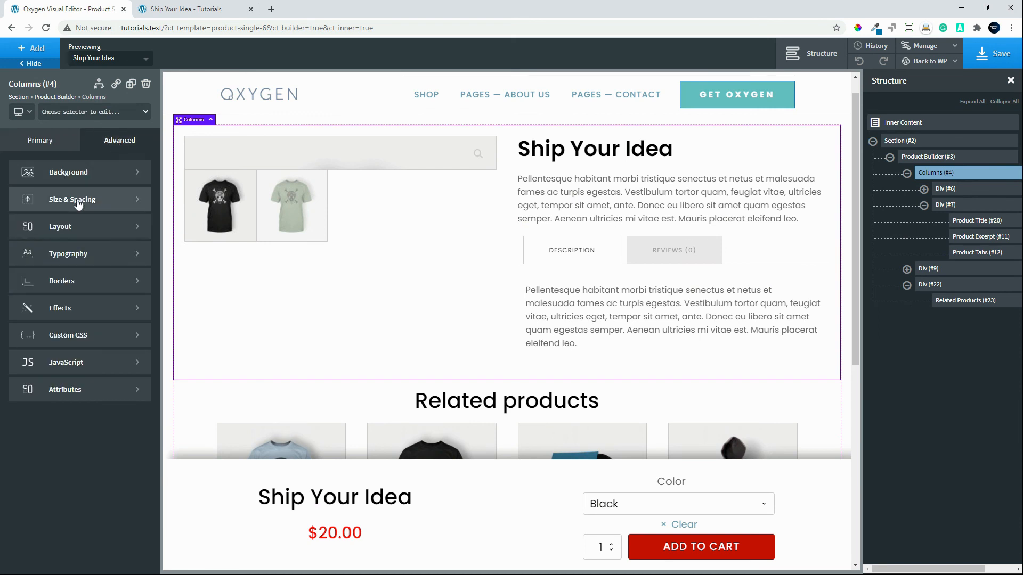
pyautogui.click(107, 199)
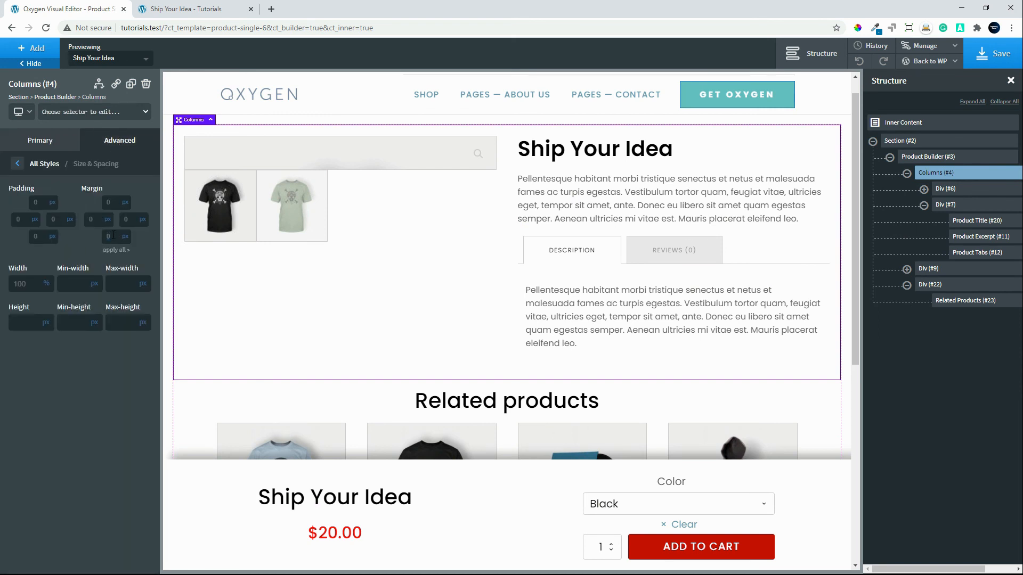
pyautogui.click(112, 235)
pyautogui.write('40')
pyautogui.scroll(-3, 386, 238)
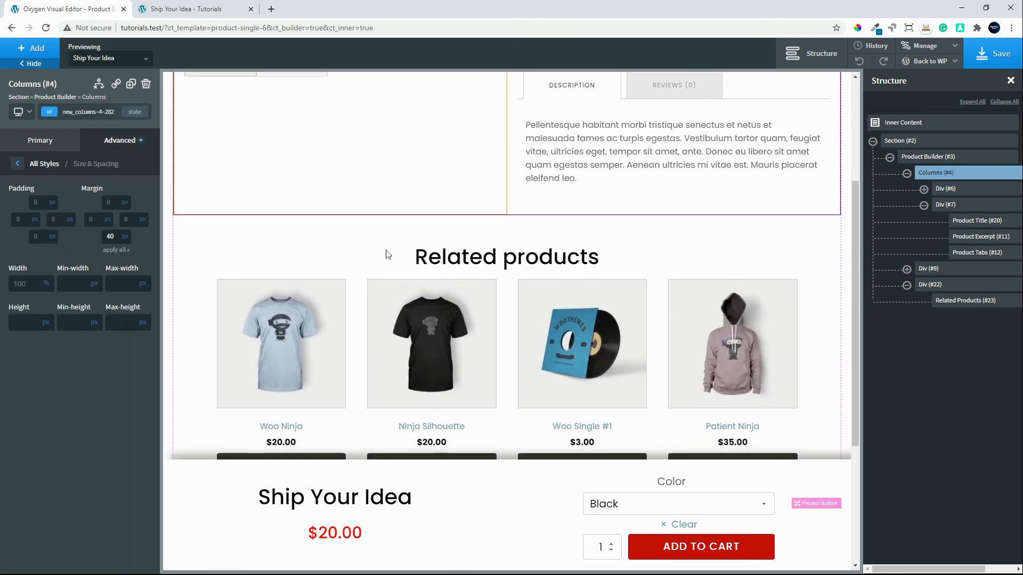
pyautogui.scroll(-2, 386, 255)
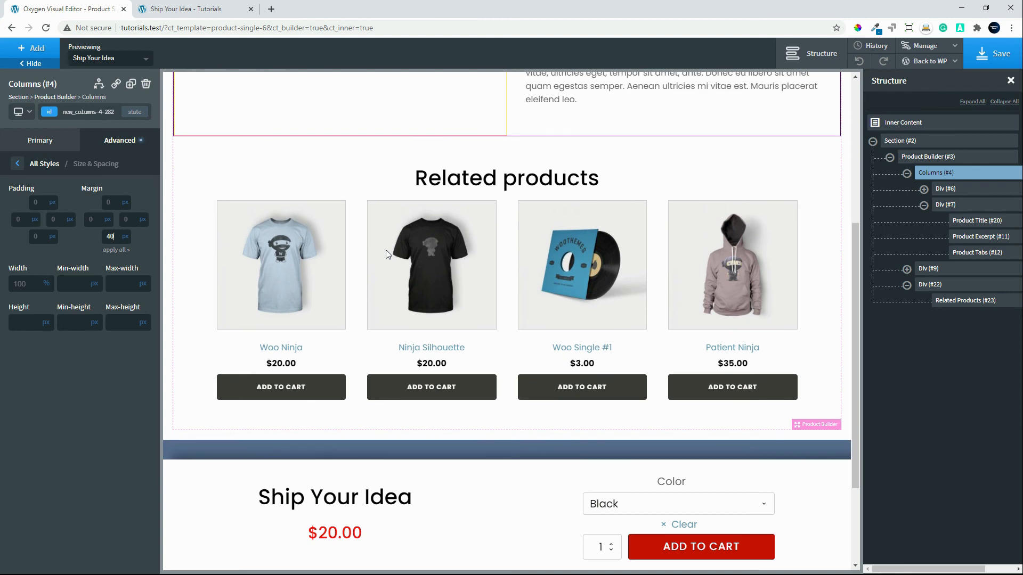
# Save the template, reload the live Ship Your Idea product page and review its layout from the header to the related products.
pyautogui.click(1000, 55)
pyautogui.click(196, 11)
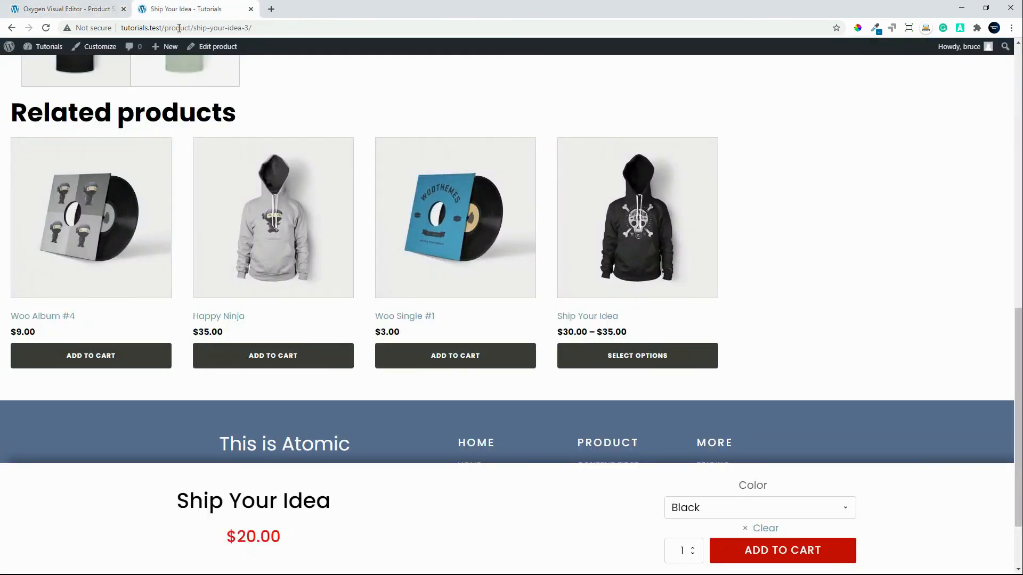
pyautogui.click(46, 28)
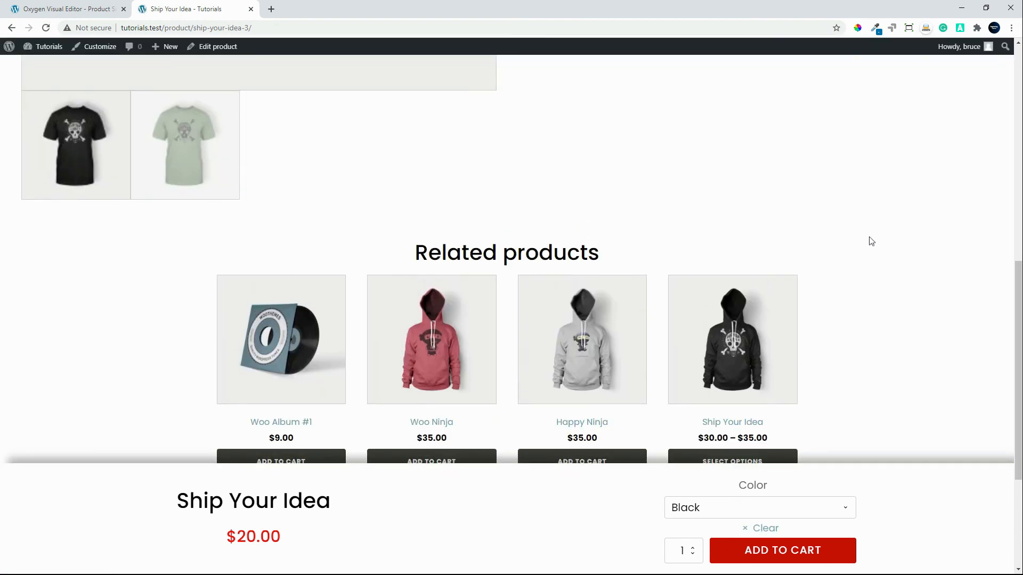
pyautogui.scroll(7, 871, 242)
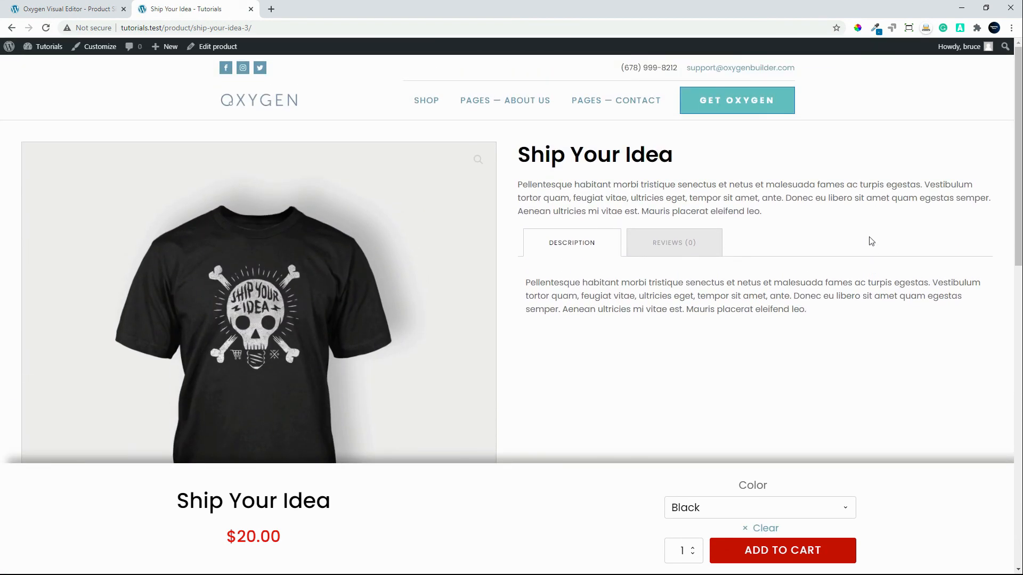
pyautogui.scroll(-2, 871, 242)
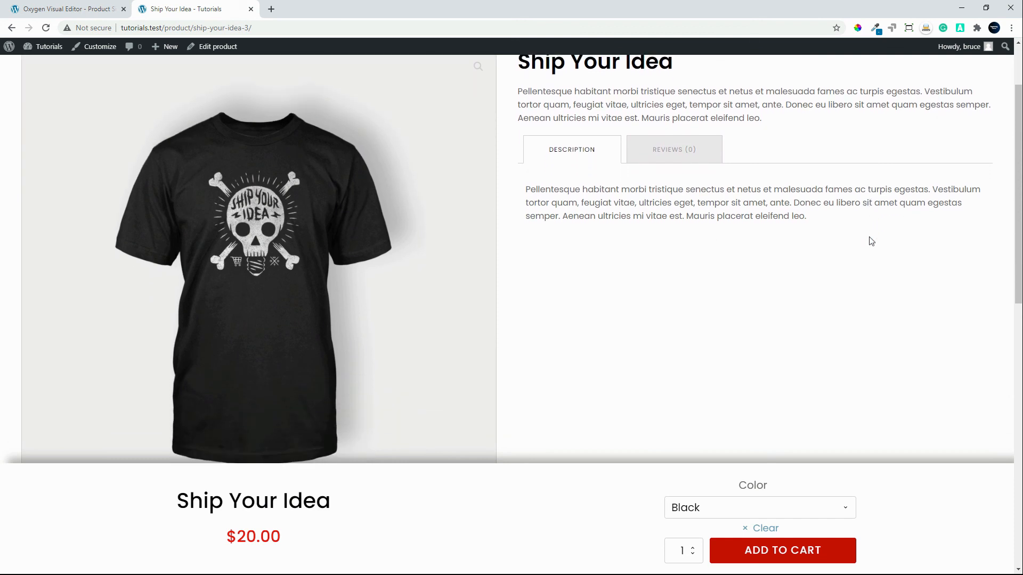
pyautogui.scroll(3, 871, 241)
pyautogui.scroll(-8, 870, 238)
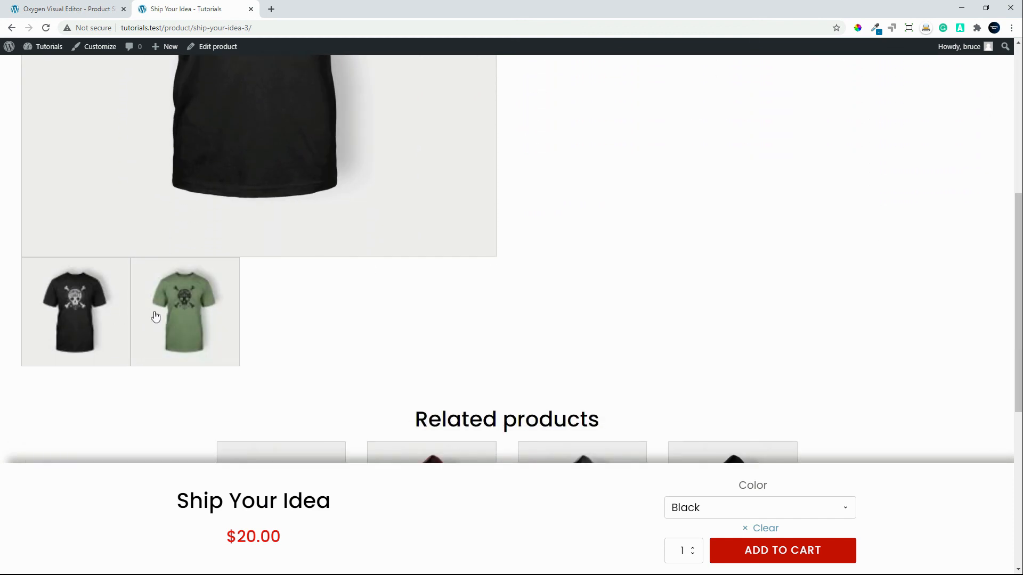
# Return to the Oxygen editor and set the Product Images thumbnails layout to Vertically Left.
pyautogui.hotkey('ctrl', 'Tab')
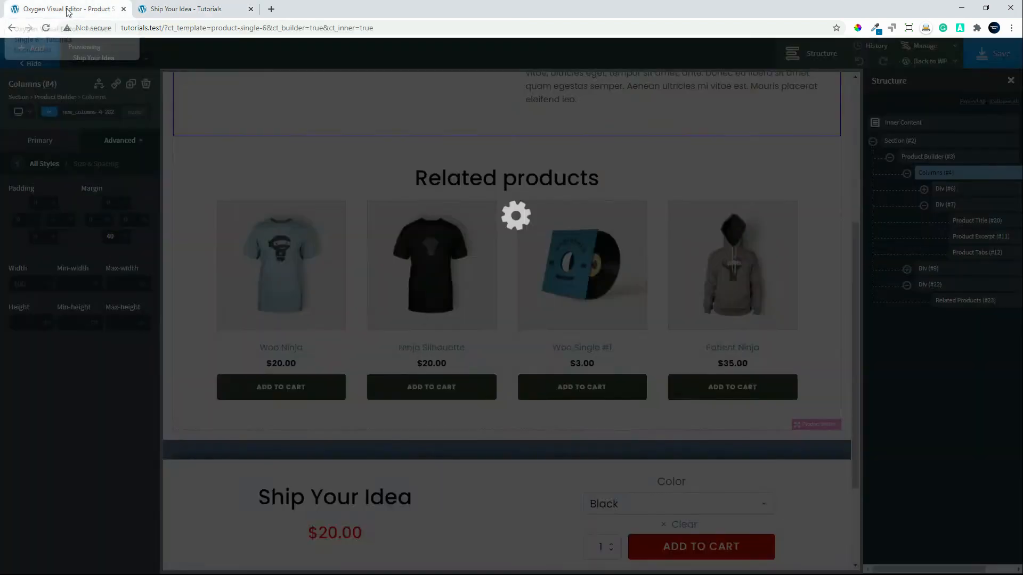
pyautogui.scroll(7, 364, 273)
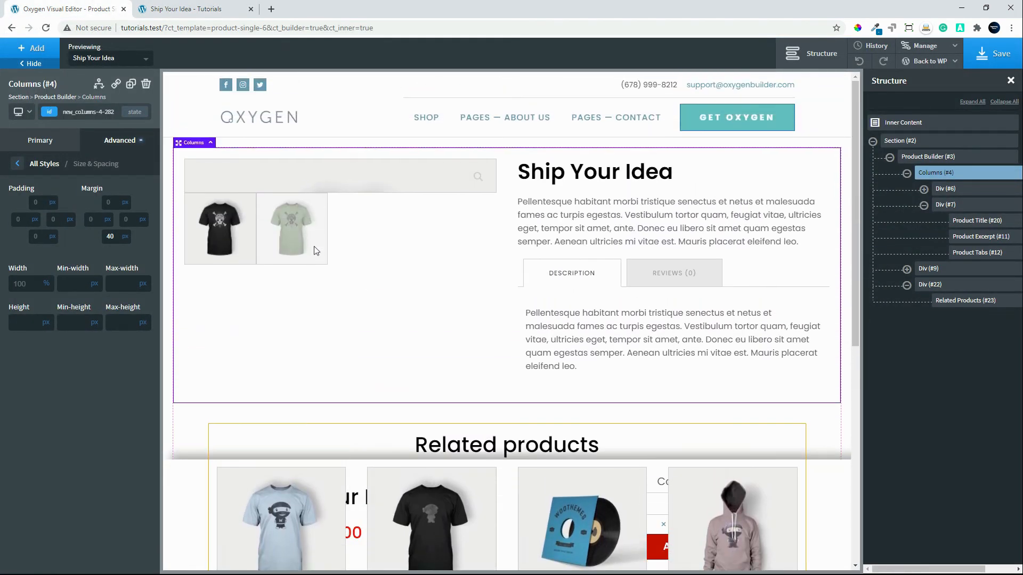
pyautogui.click(300, 180)
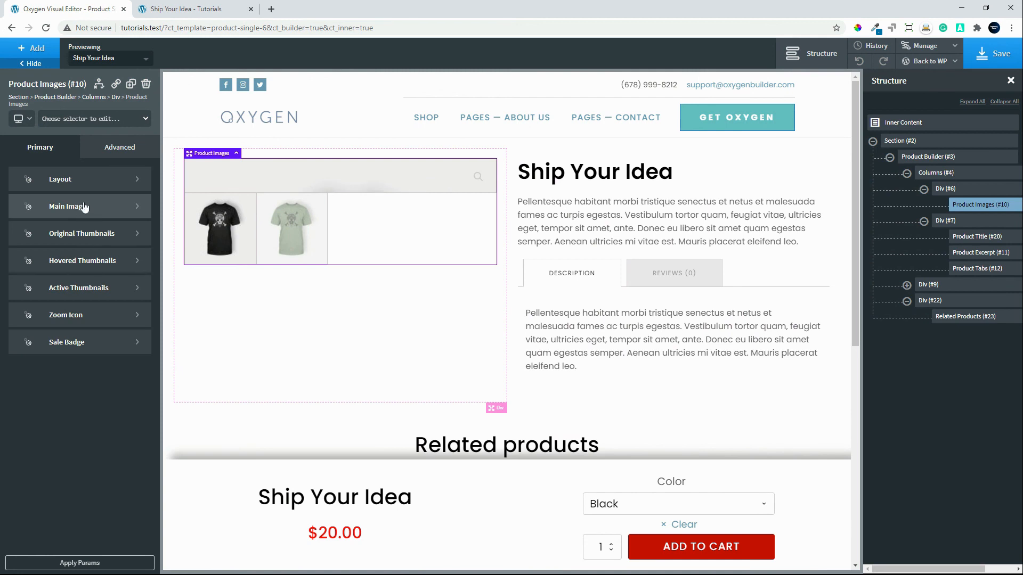
pyautogui.click(65, 180)
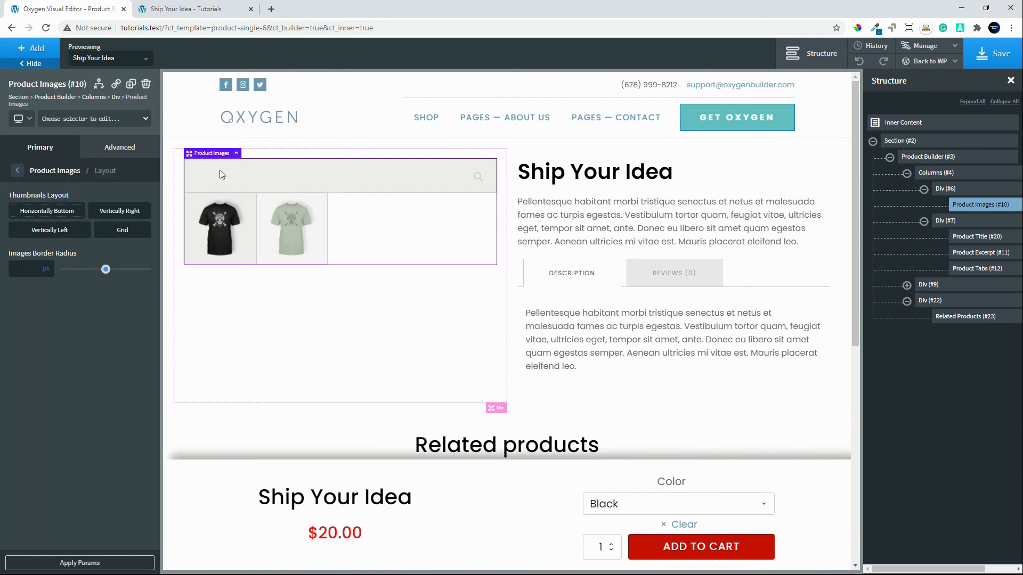
pyautogui.click(55, 231)
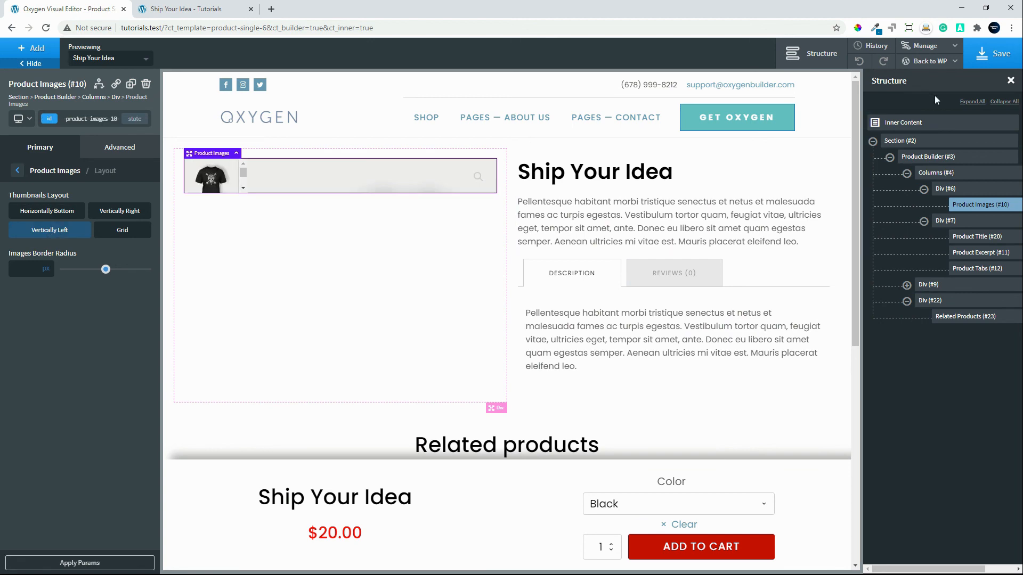
# Save the template, reload the live product page and inspect the product gallery's thumbnail layout.
pyautogui.click(992, 54)
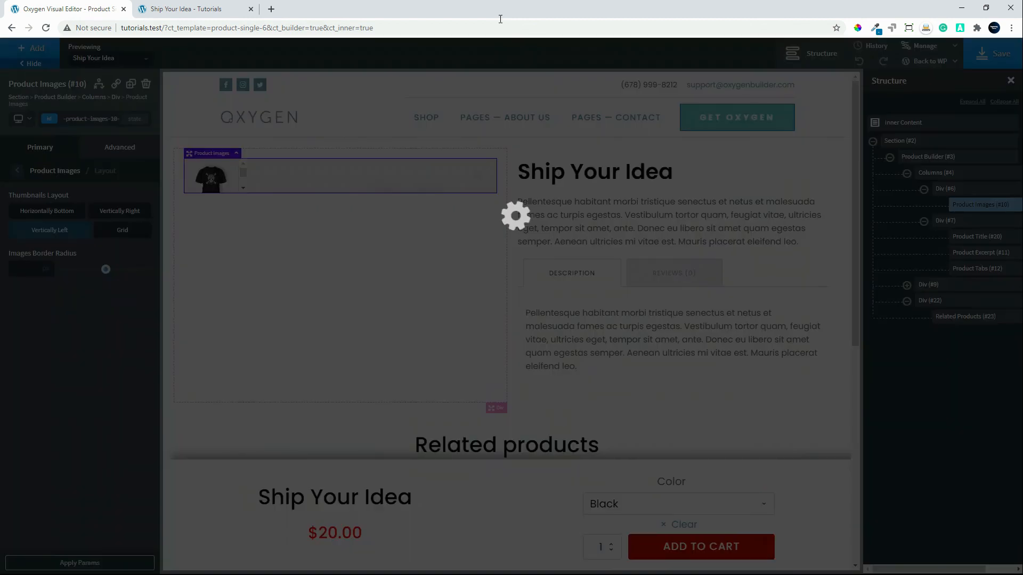
pyautogui.click(177, 7)
pyautogui.click(45, 28)
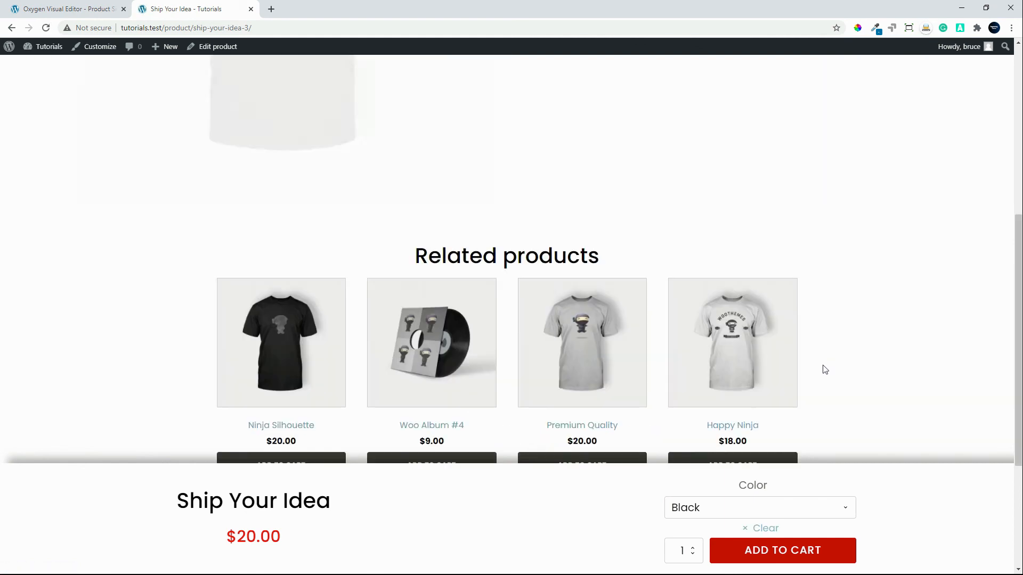
pyautogui.scroll(1, 825, 370)
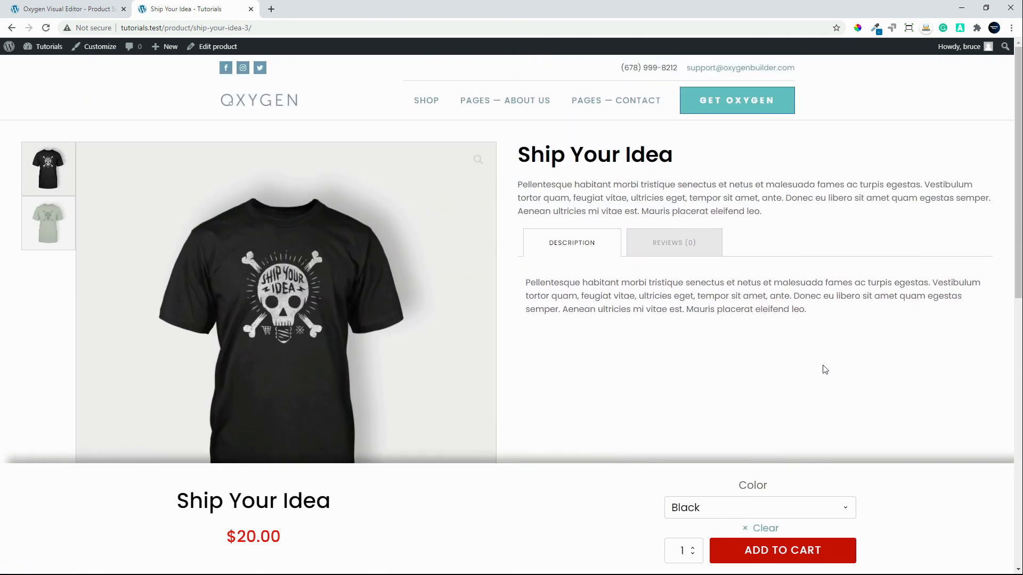
pyautogui.scroll(-2, 825, 371)
pyautogui.scroll(1, 825, 370)
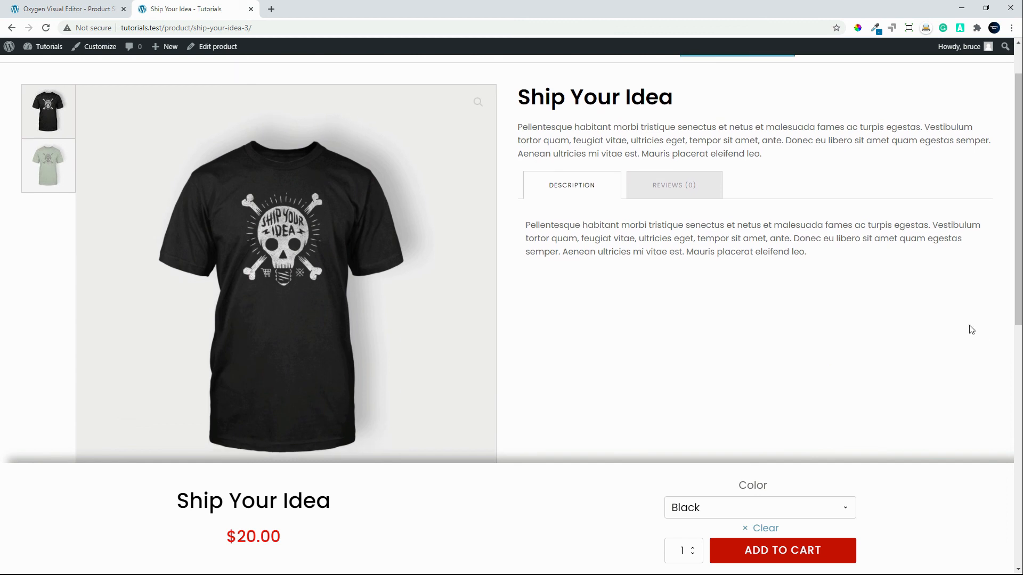
# Test the gallery thumbnails by switching the main image between the black and green shirts.
pyautogui.click(48, 164)
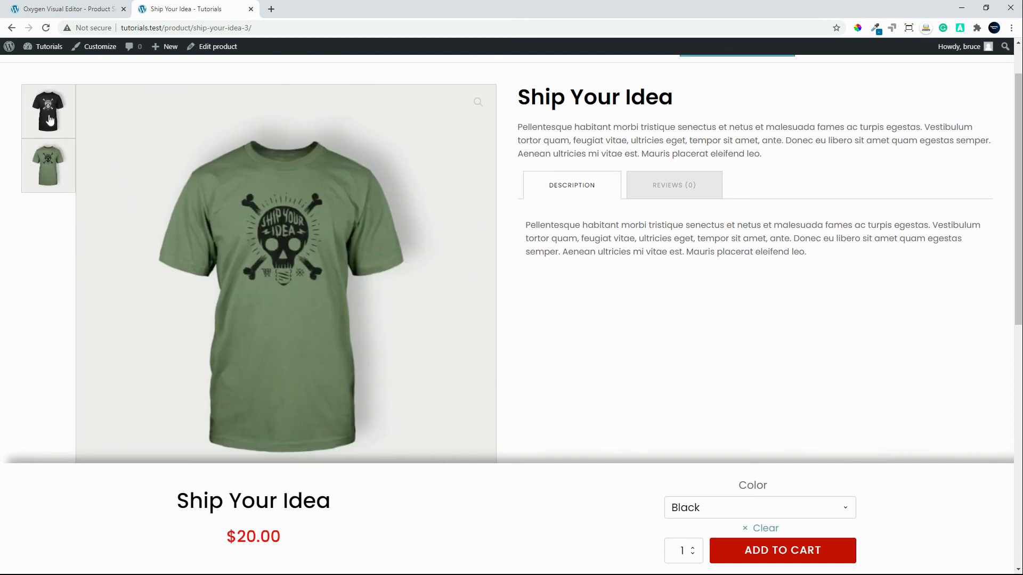
pyautogui.click(57, 121)
pyautogui.click(56, 121)
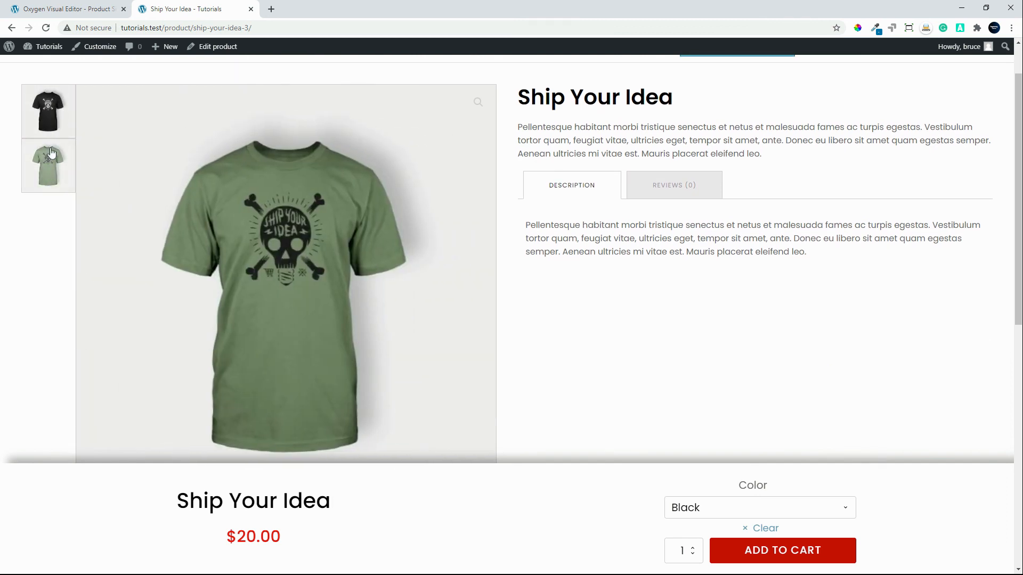
pyautogui.click(52, 180)
# Test the Color option in the fixed cart bar by choosing Green and switching back to Black.
pyautogui.click(783, 513)
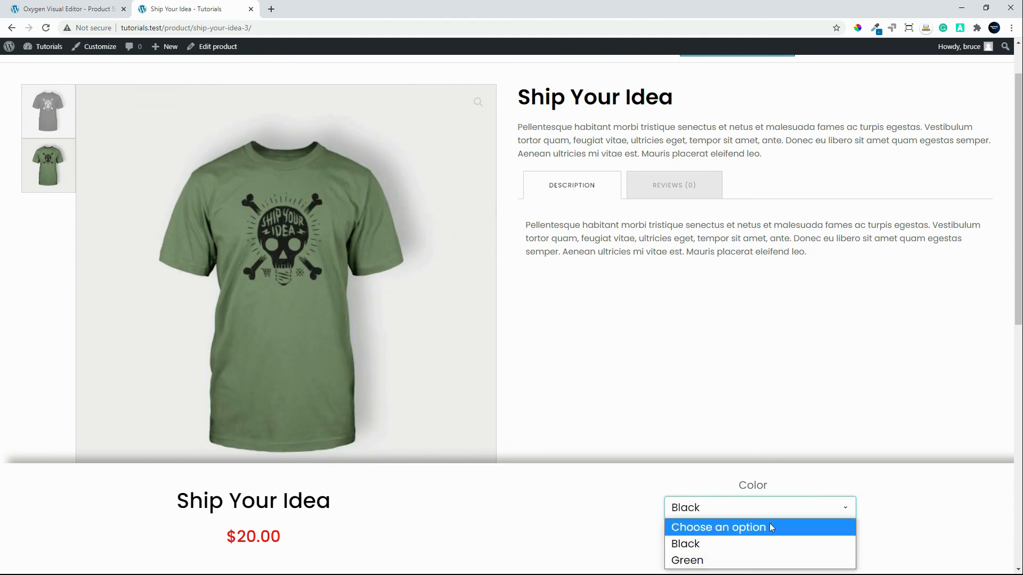
pyautogui.click(741, 559)
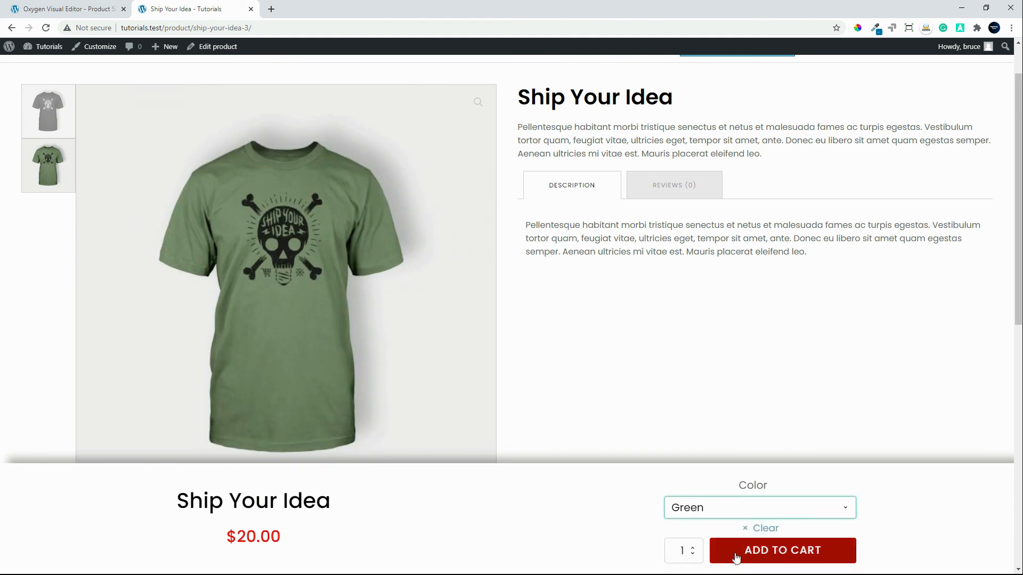
pyautogui.click(738, 512)
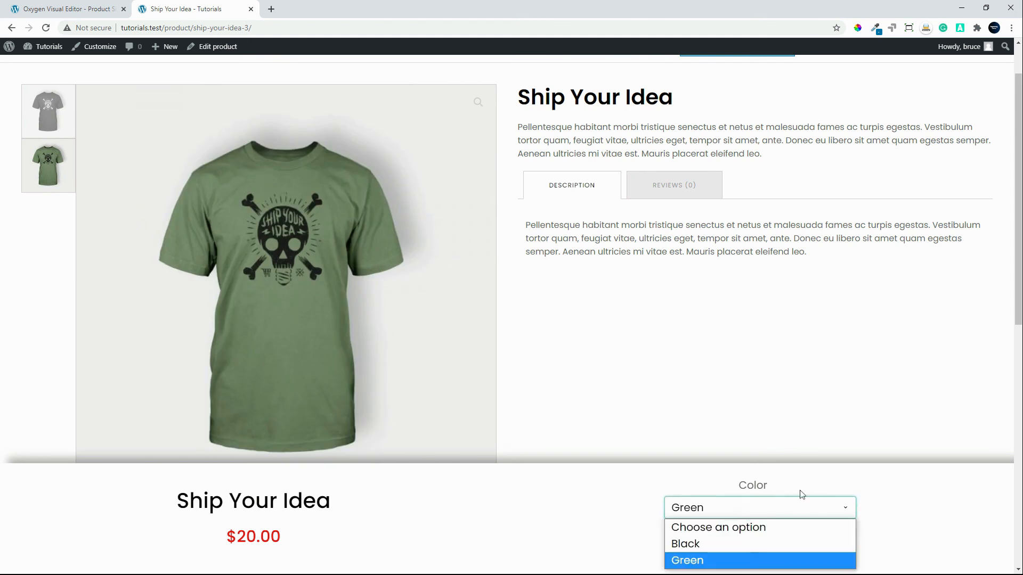
pyautogui.click(716, 544)
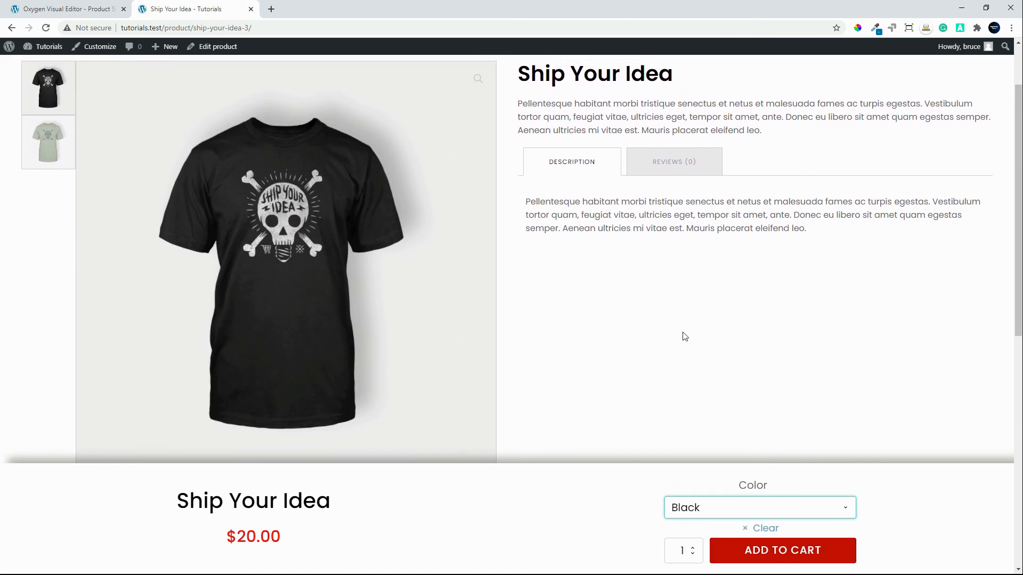
# Check the product's Reviews and Description content, and how the fixed cart bar behaves down to the related products.
pyautogui.scroll(2, 738, 321)
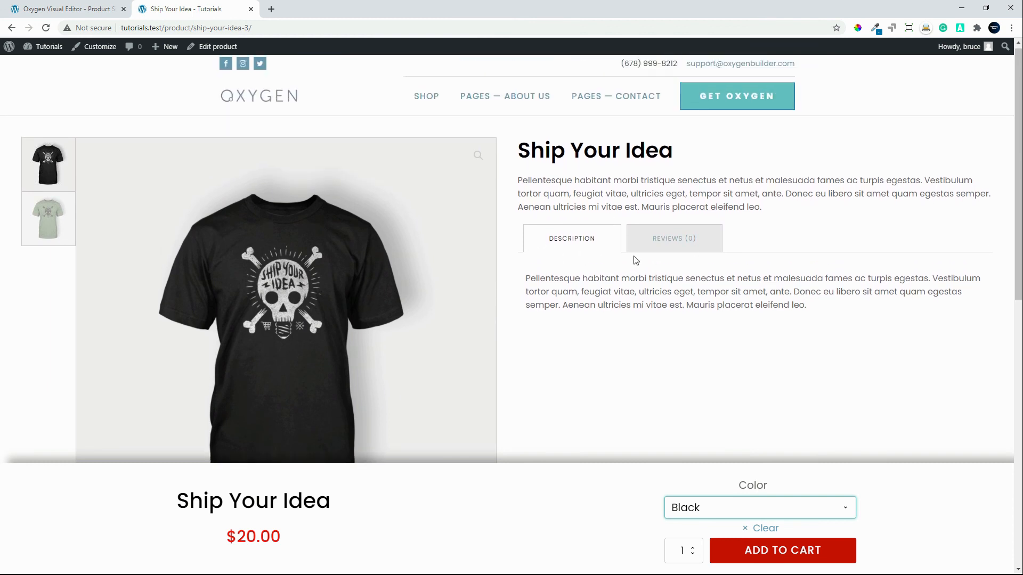
pyautogui.click(667, 245)
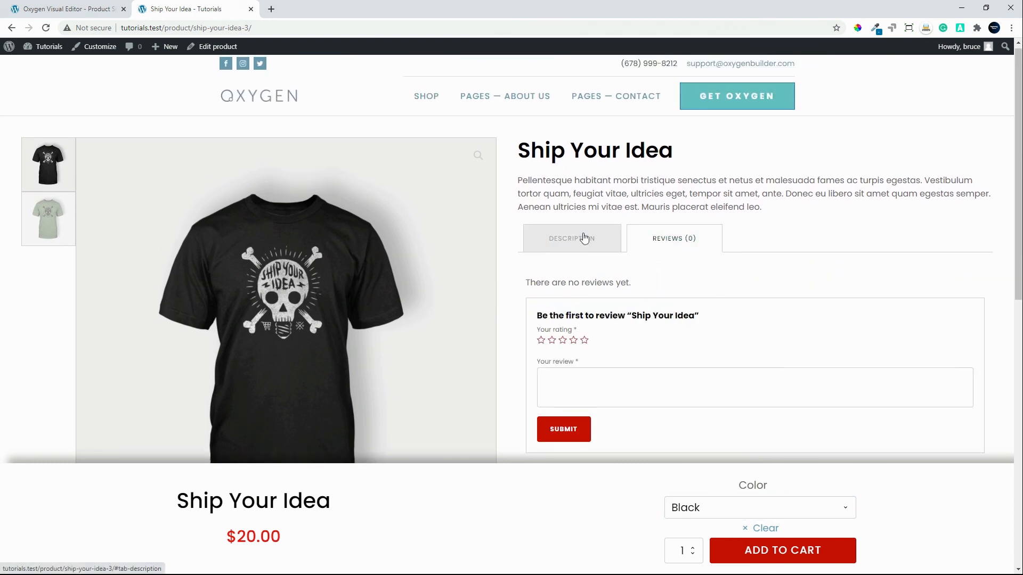
pyautogui.click(566, 238)
pyautogui.scroll(-5, 416, 534)
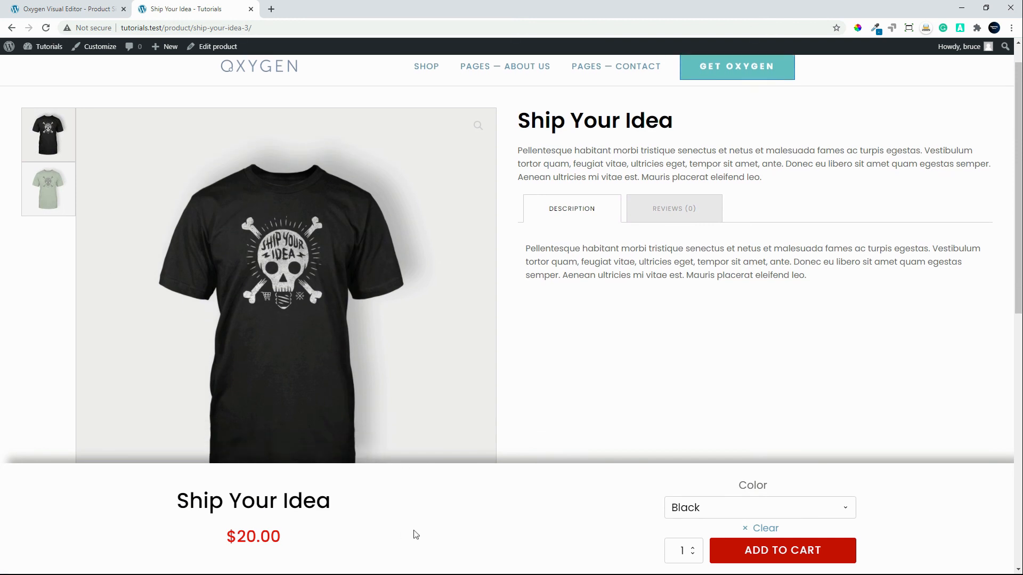
pyautogui.scroll(-1, 430, 528)
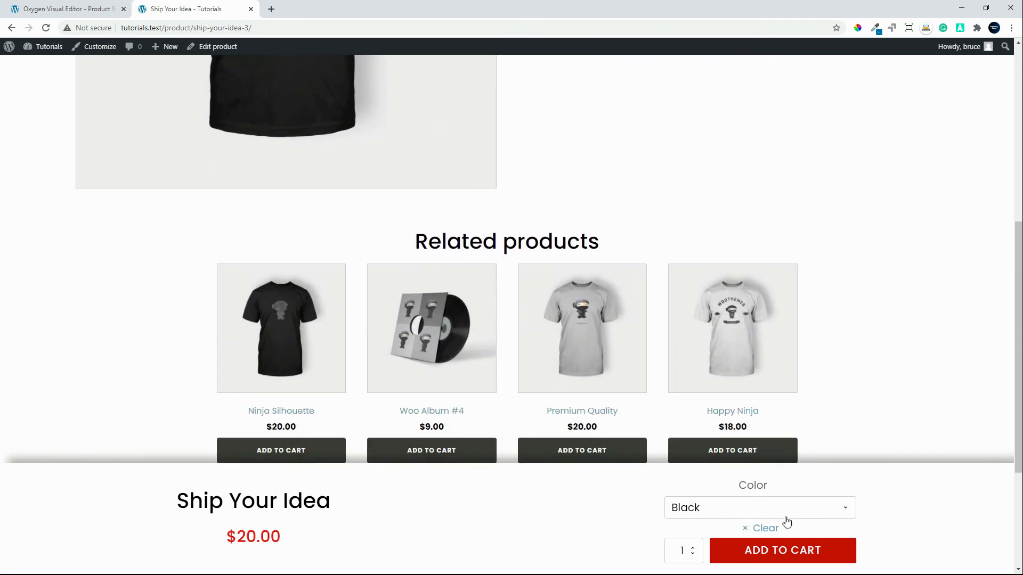
pyautogui.scroll(3, 785, 553)
pyautogui.scroll(4, 785, 552)
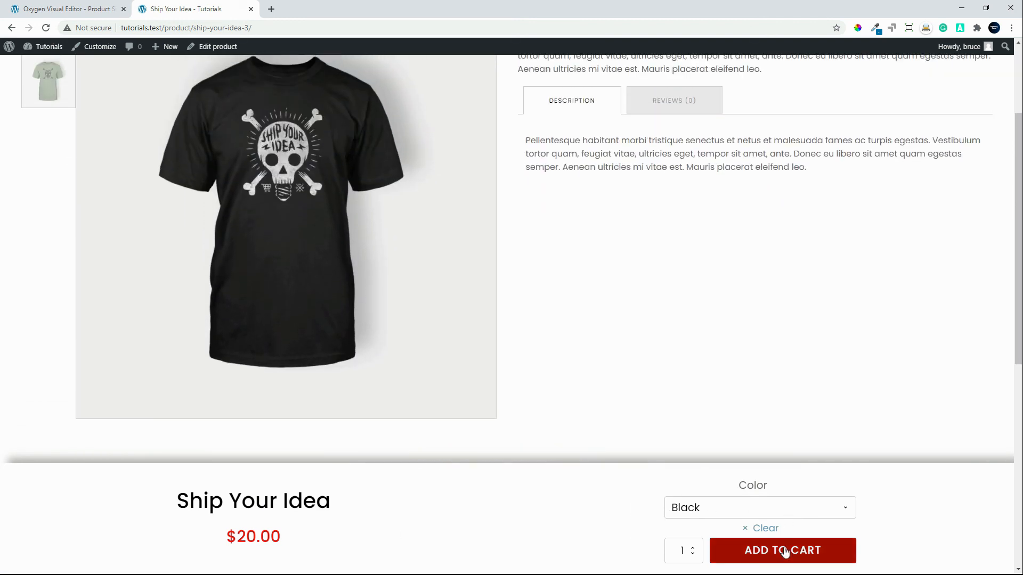